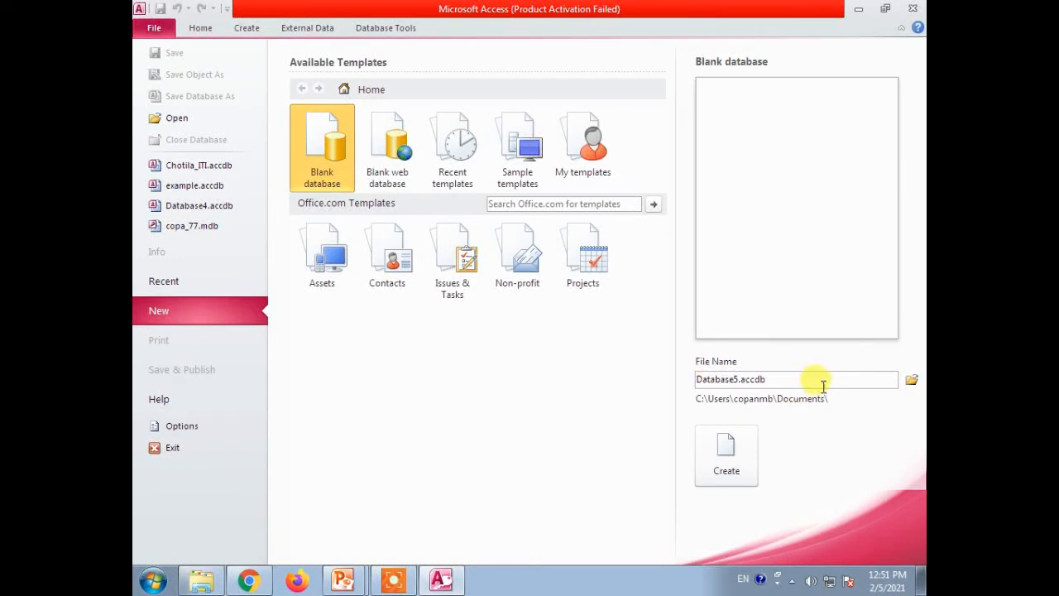
Name the new blank database product_master_database.
left_click(829, 380)
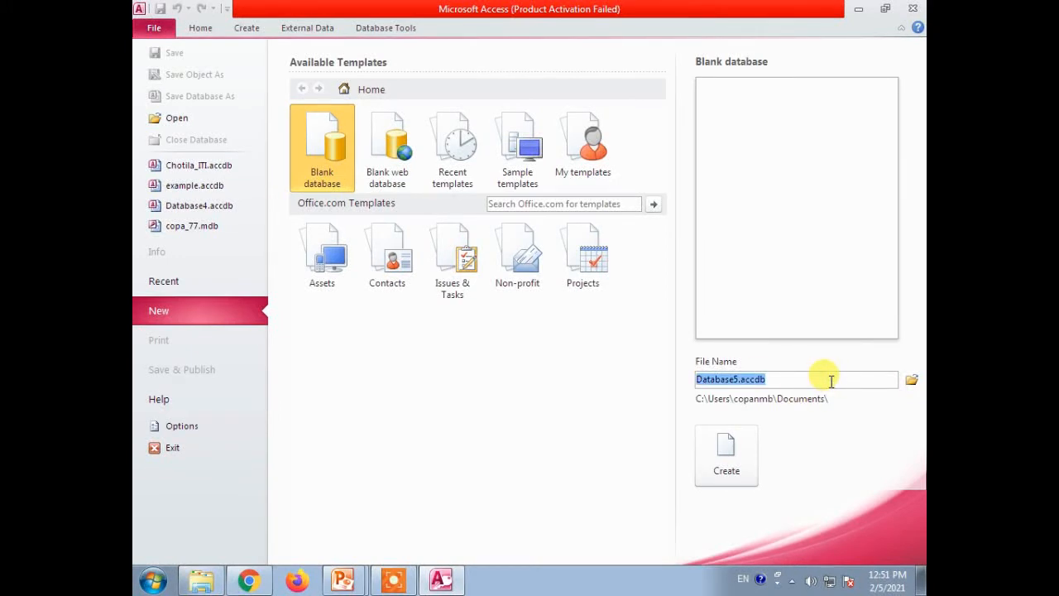
type("p")
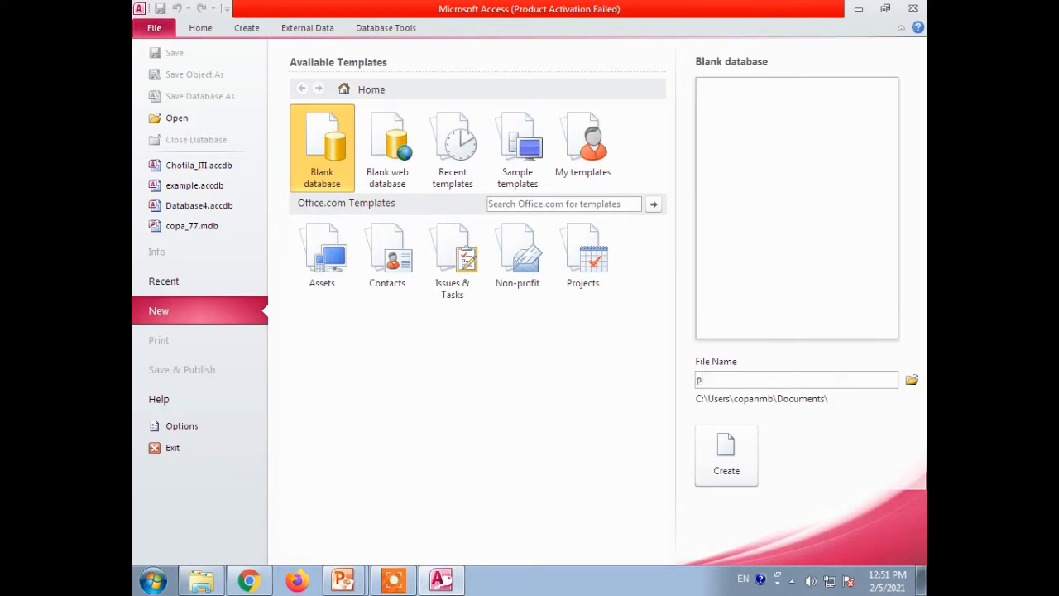
key("BackSpace")
type("product_master_database")
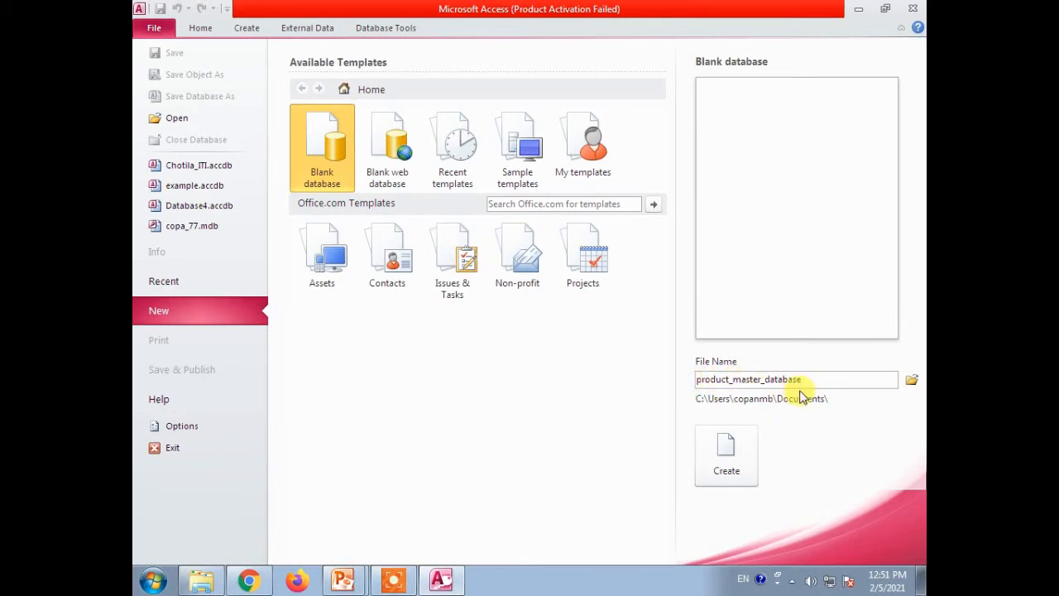
Choose Local Disk (D:) as the save location in Access 2007 format and create the blank database.
left_click(912, 380)
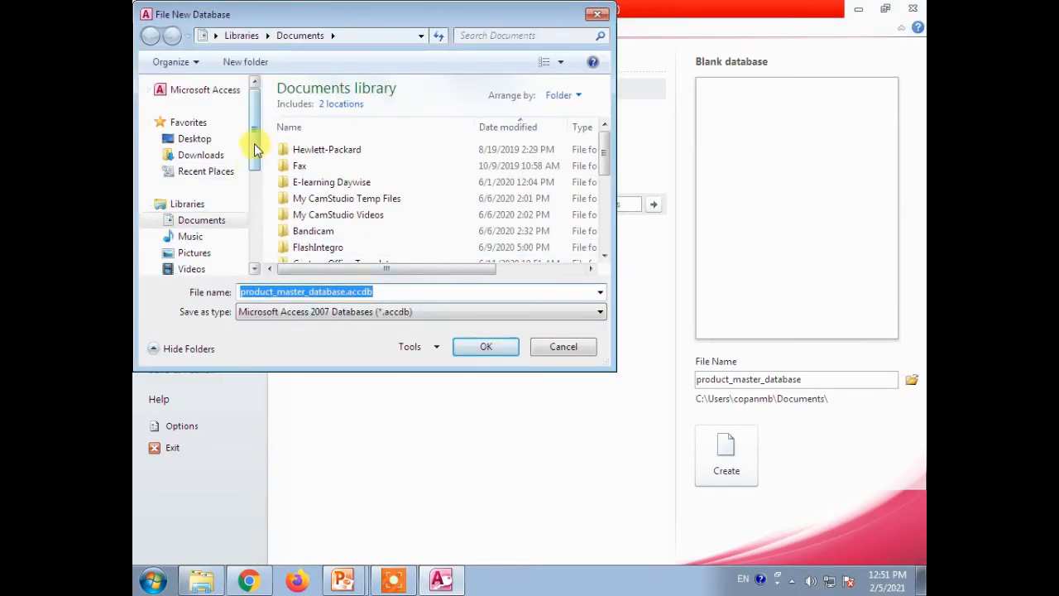
left_click_drag(254, 149, 253, 208)
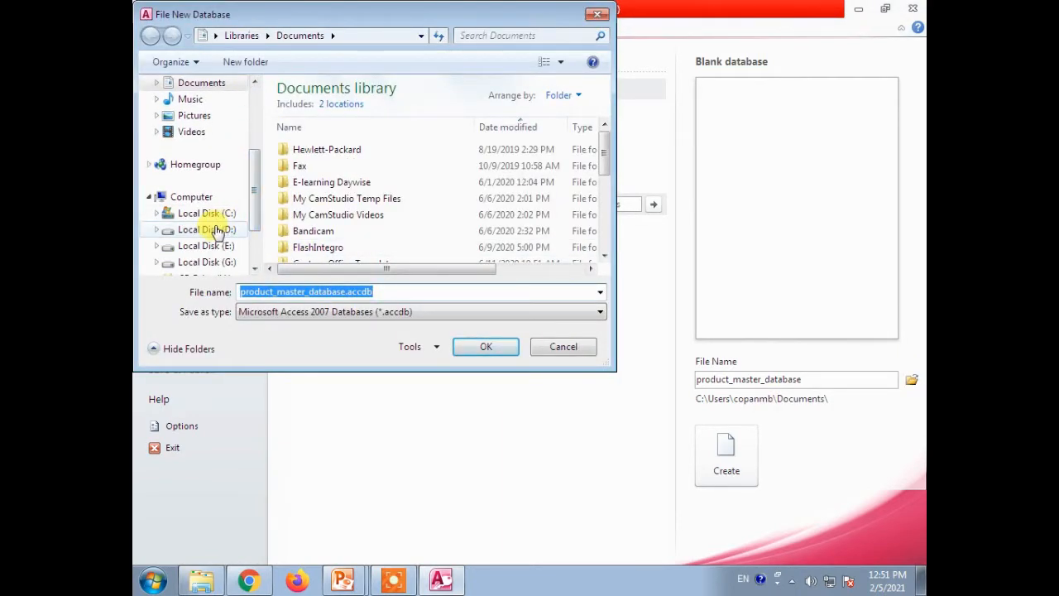
left_click(216, 231)
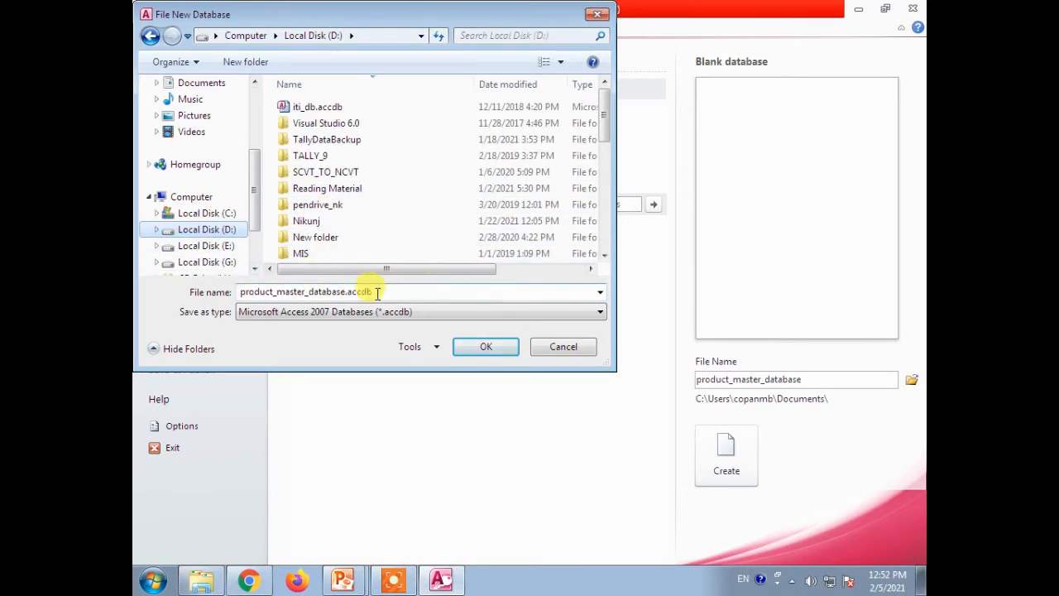
key("Tab")
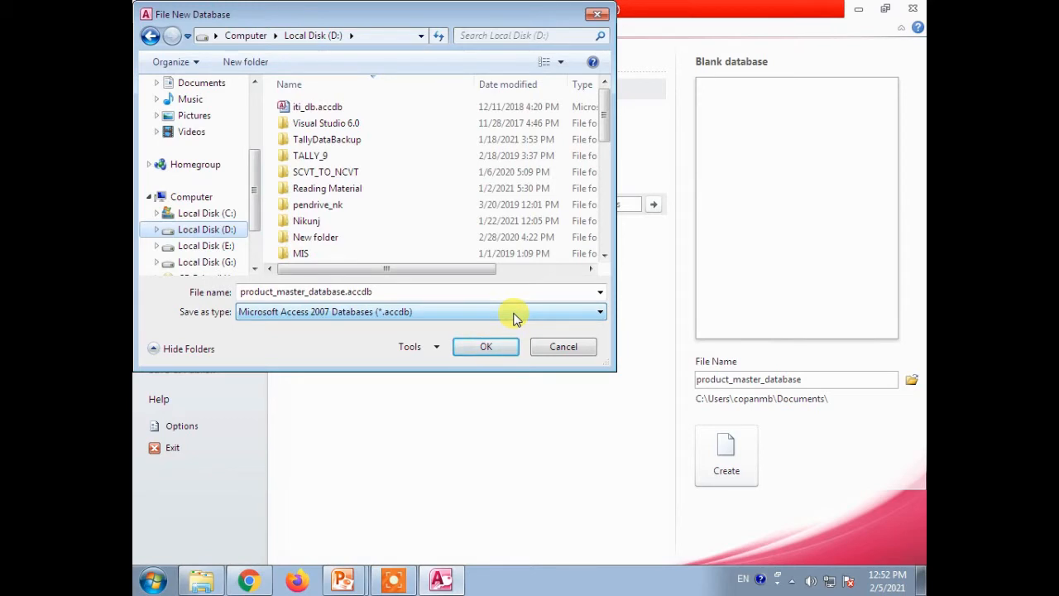
left_click(352, 290)
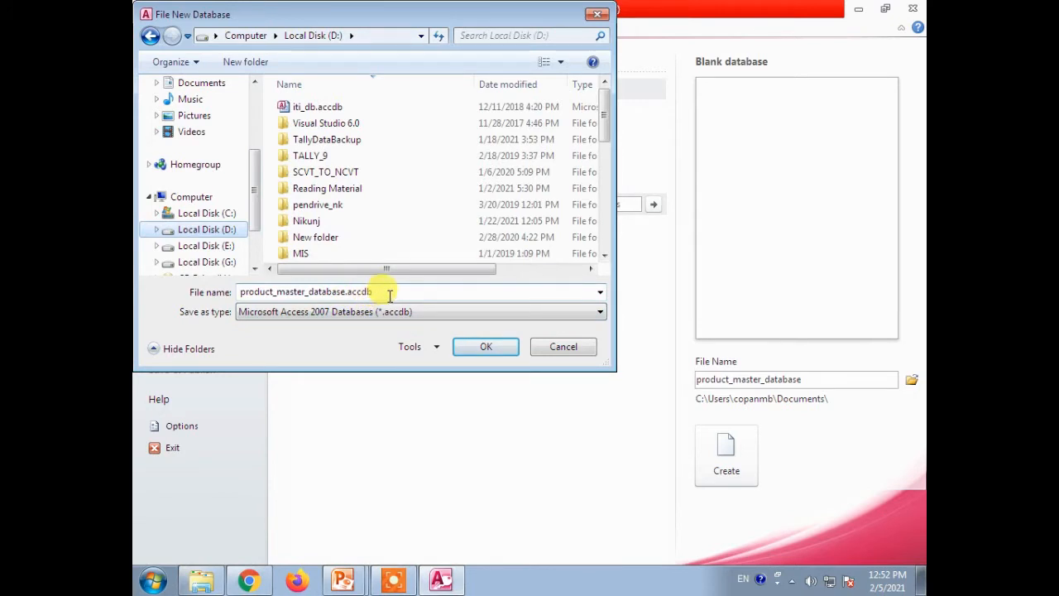
left_click(314, 312)
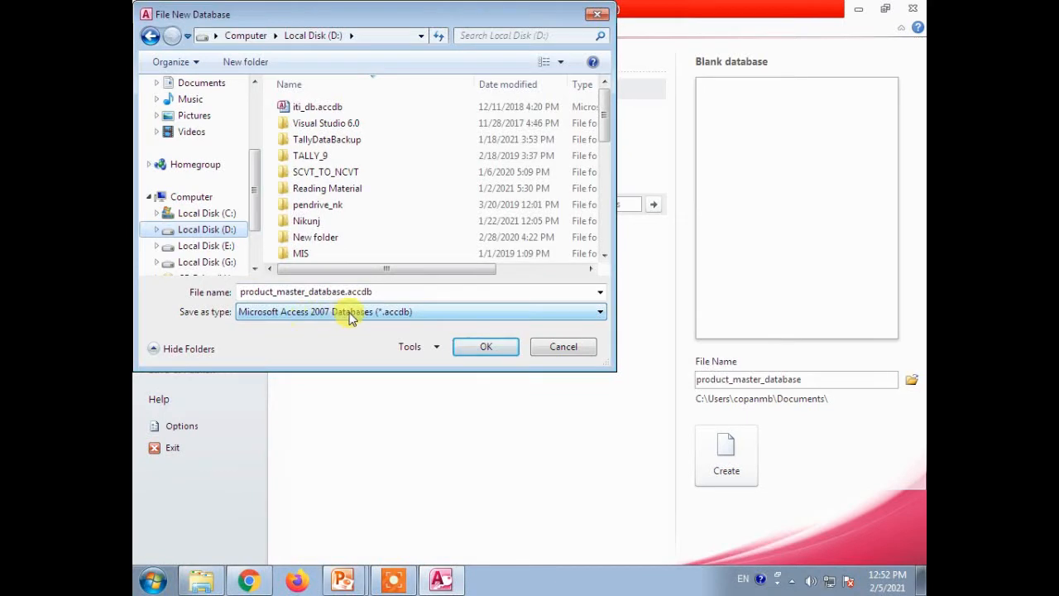
left_click(405, 292)
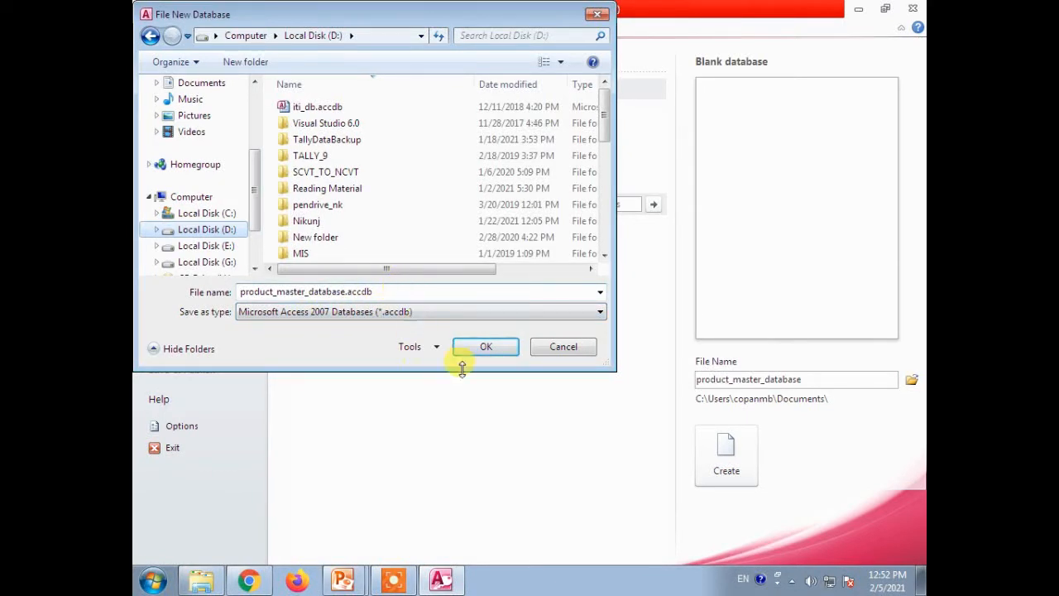
left_click(484, 348)
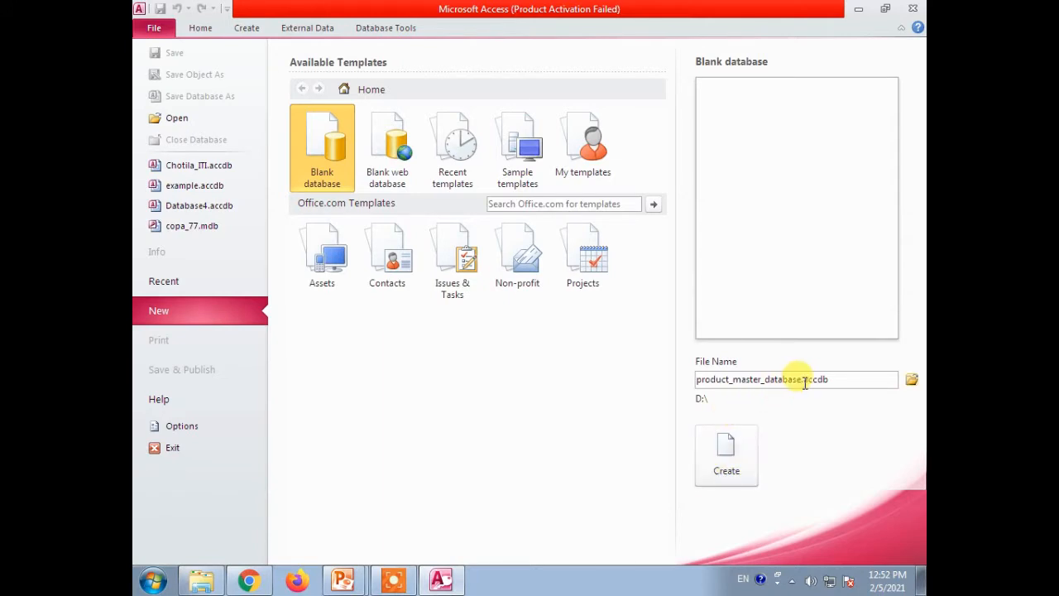
left_click(726, 451)
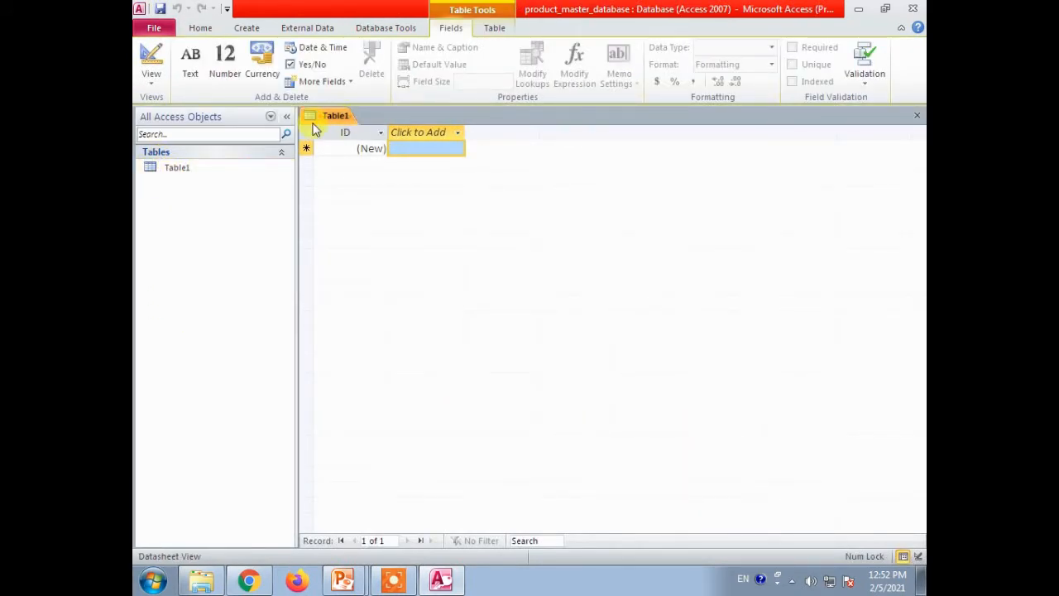
Open the default table in Design View, saving it under the name Product_Master.
left_click(180, 172)
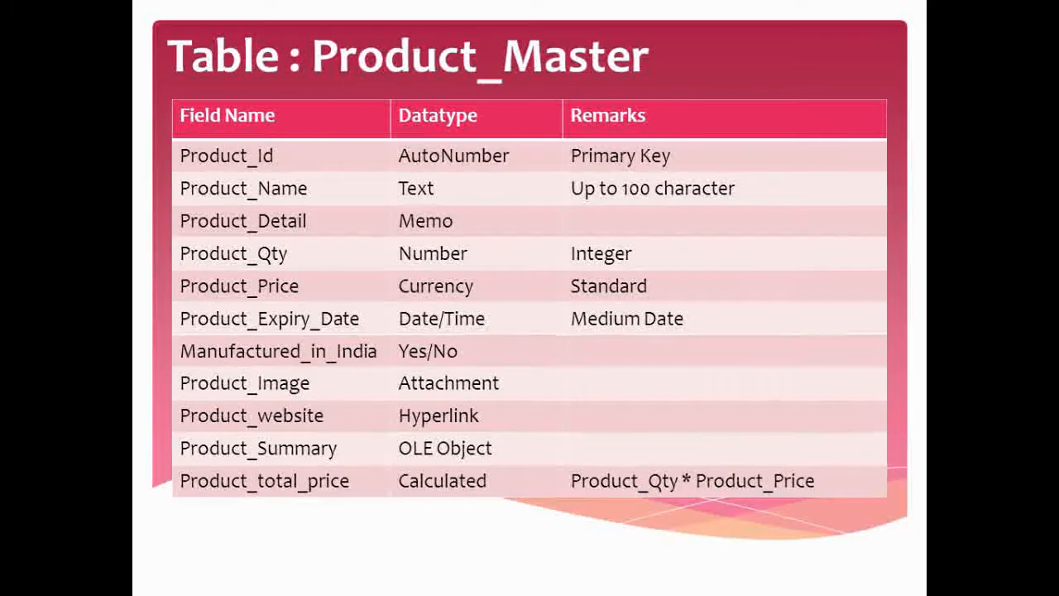
key("alt+Tab")
key("Tab")
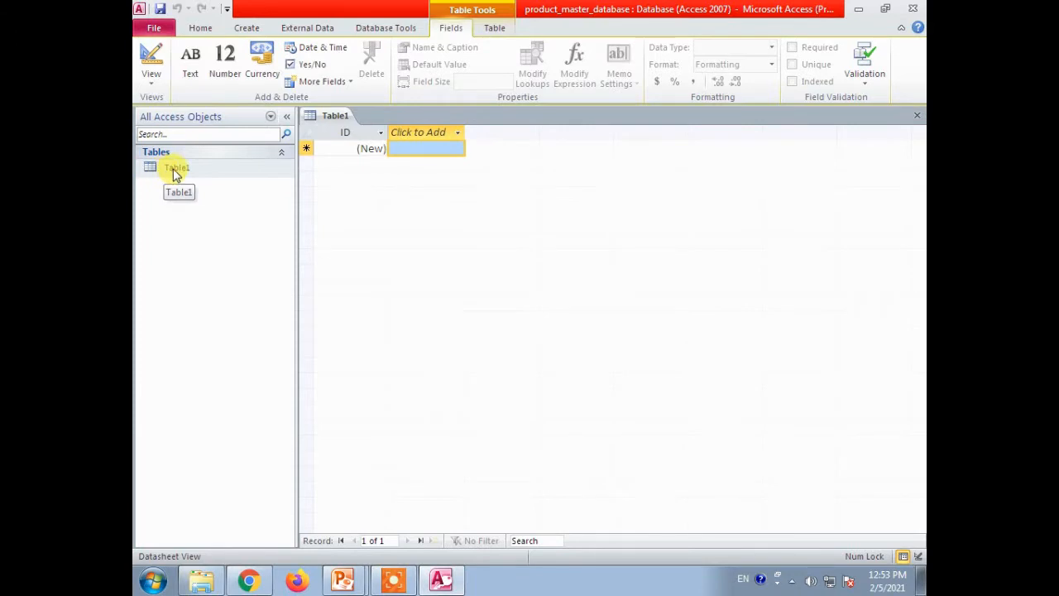
right_click(173, 170)
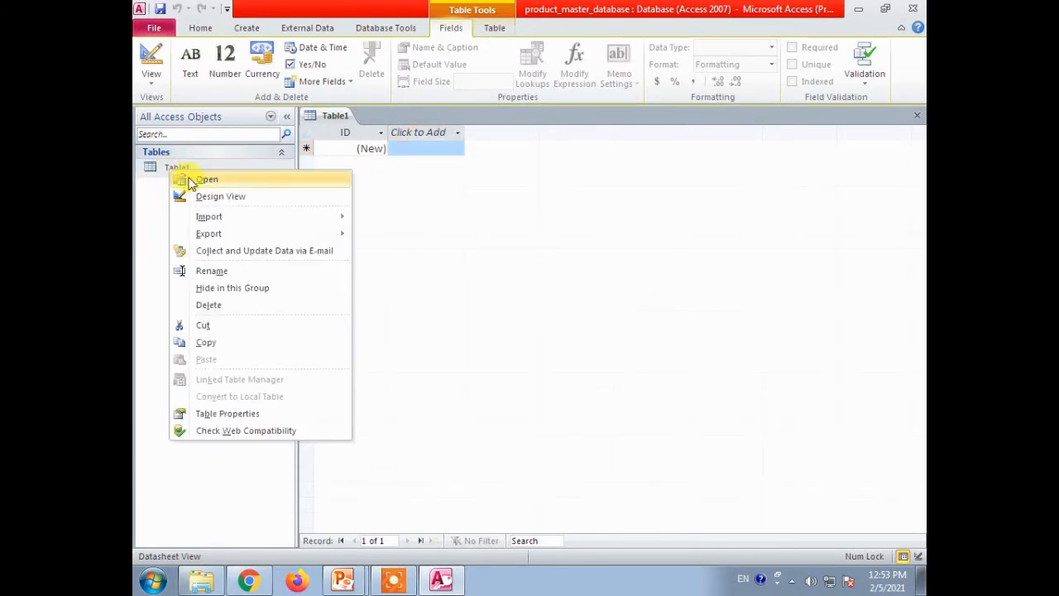
left_click(231, 198)
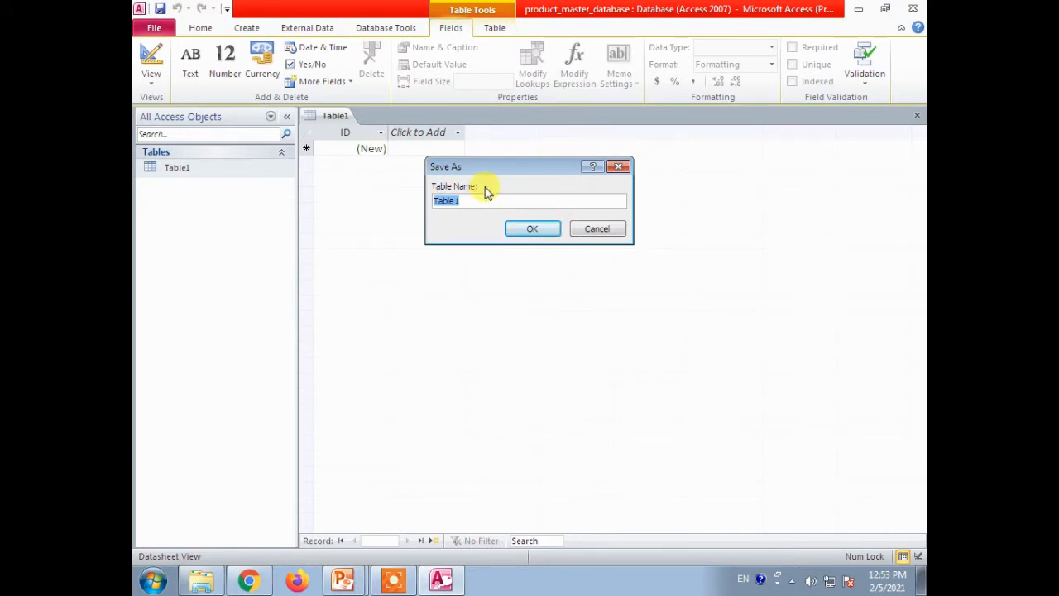
type("Product_Master")
key("Return")
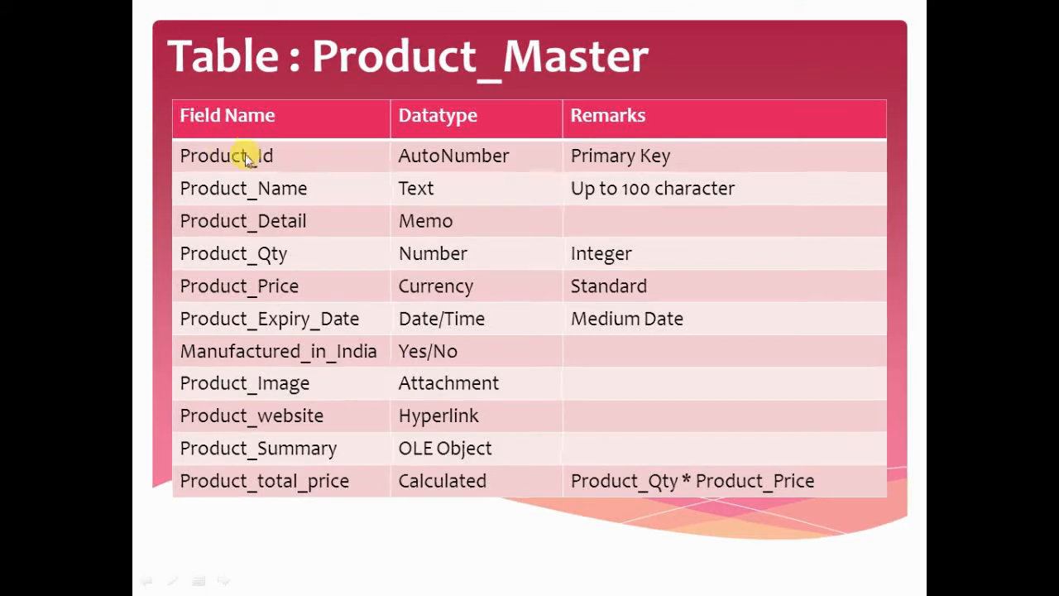
Rename the ID field to Product_Id and keep AutoNumber as its data type, following the PowerPoint slide.
key("alt+Tab")
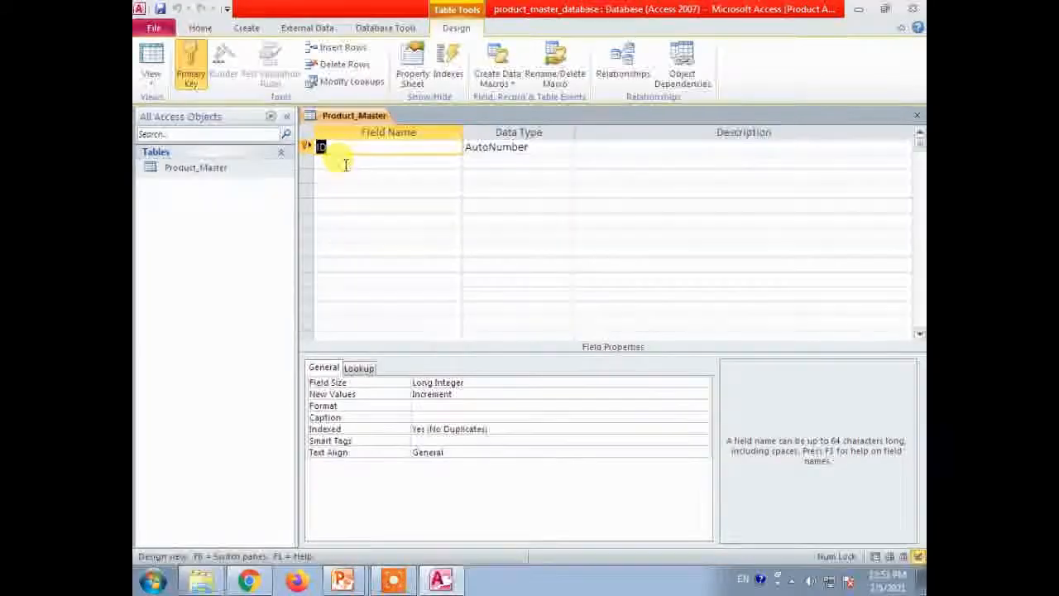
type("Product")
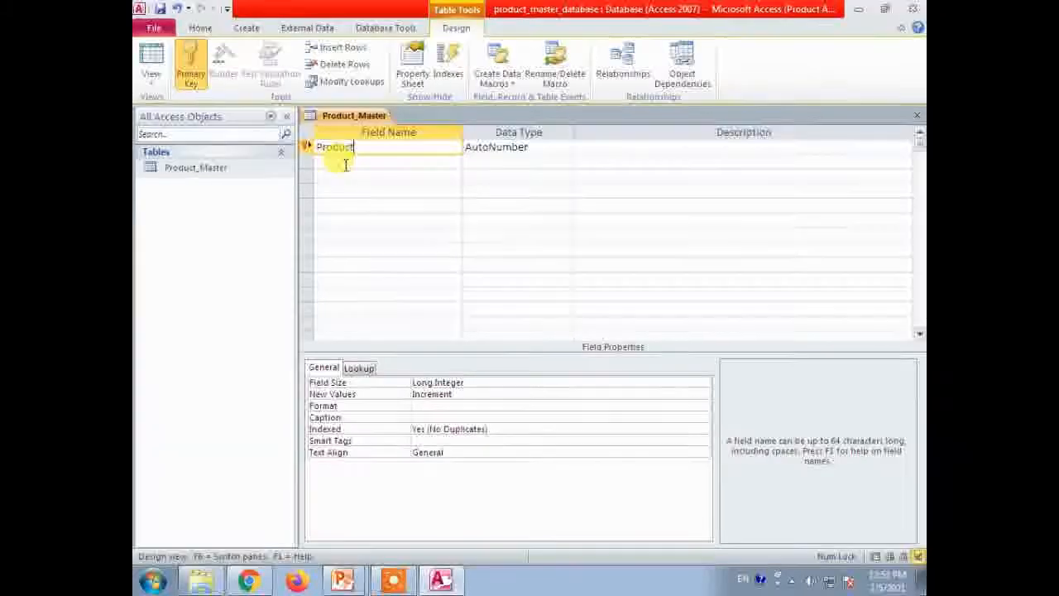
type("_Id")
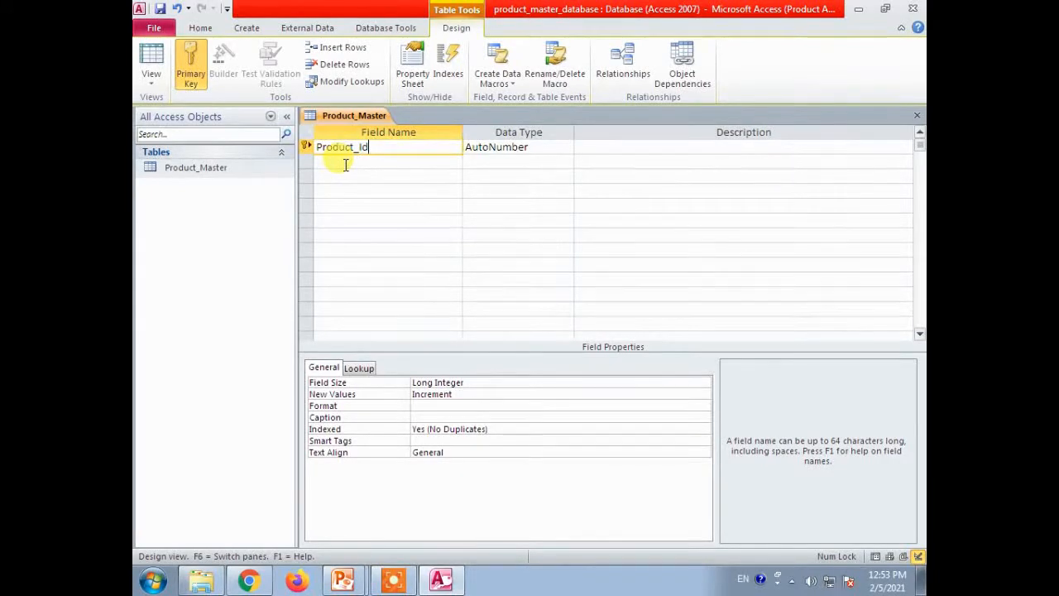
key("alt+Tab")
key("alt+Tab")
left_click(544, 146)
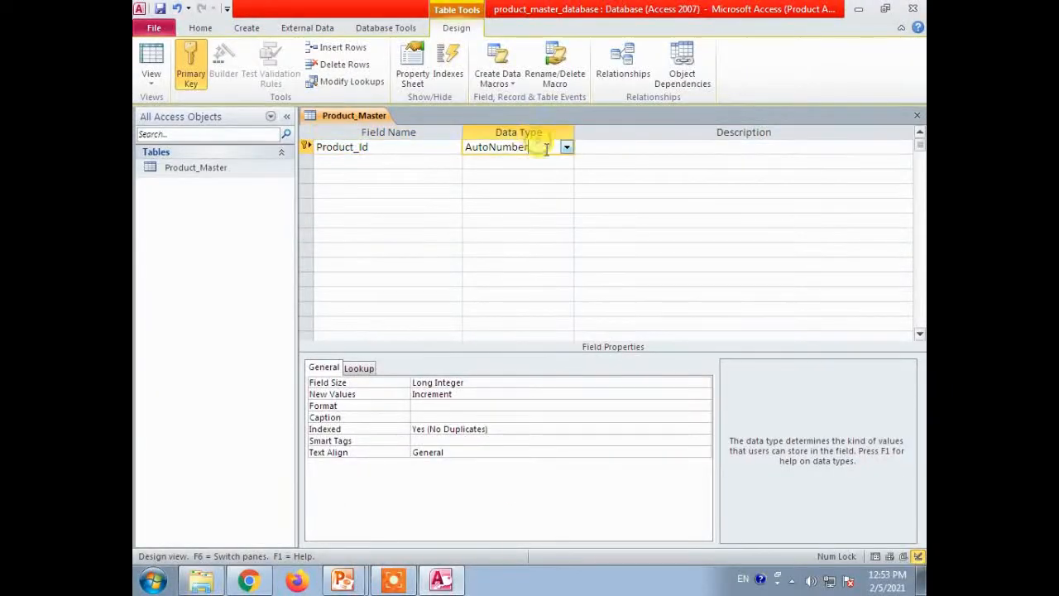
left_click(566, 149)
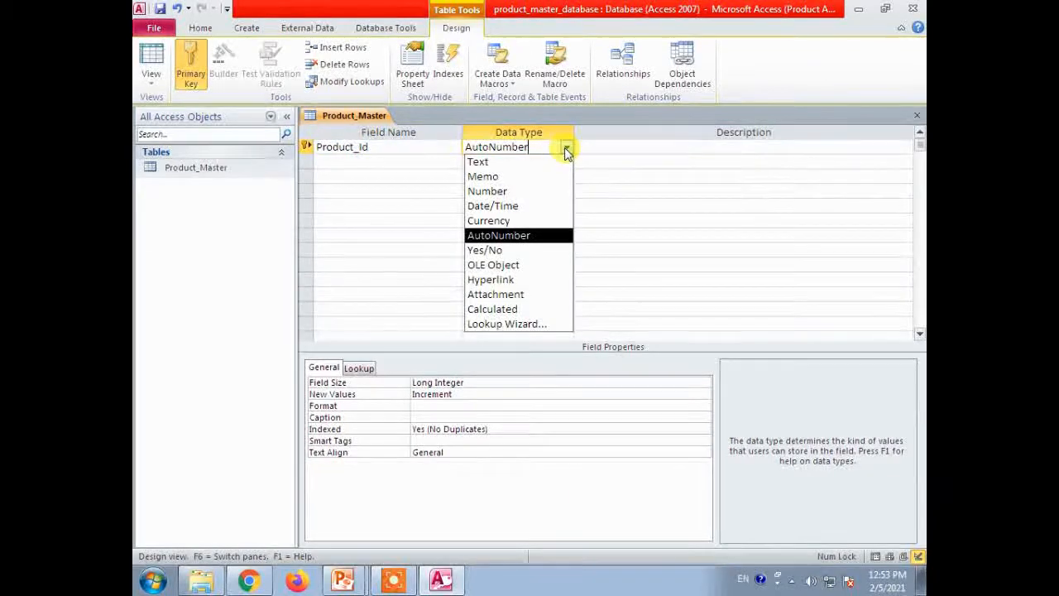
left_click(567, 149)
Check the key remark on the slide, remove the primary key from the Product_Id field and set it again.
key("alt+Tab")
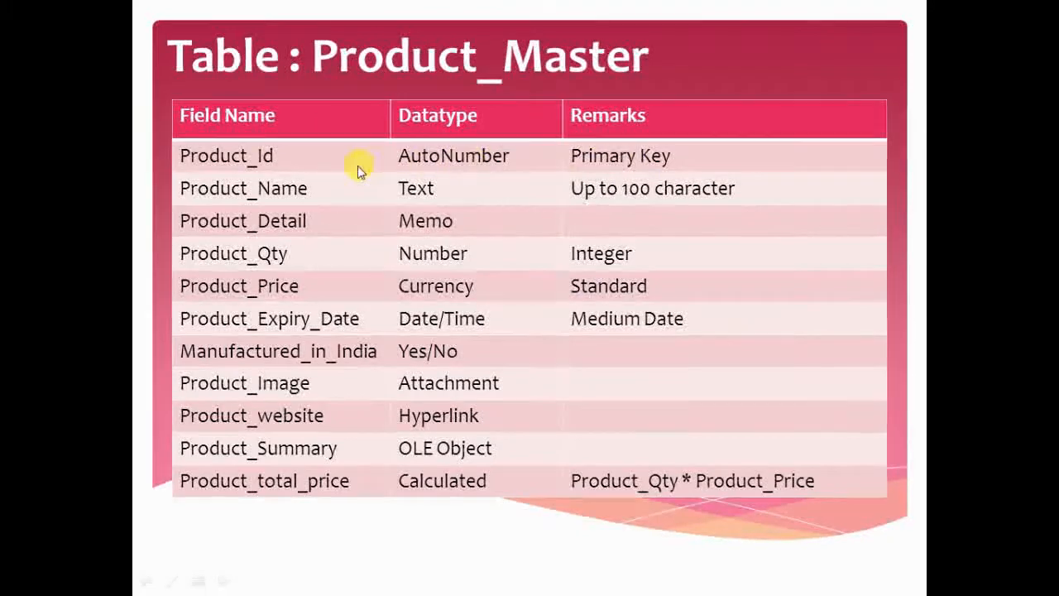
key("alt+Tab")
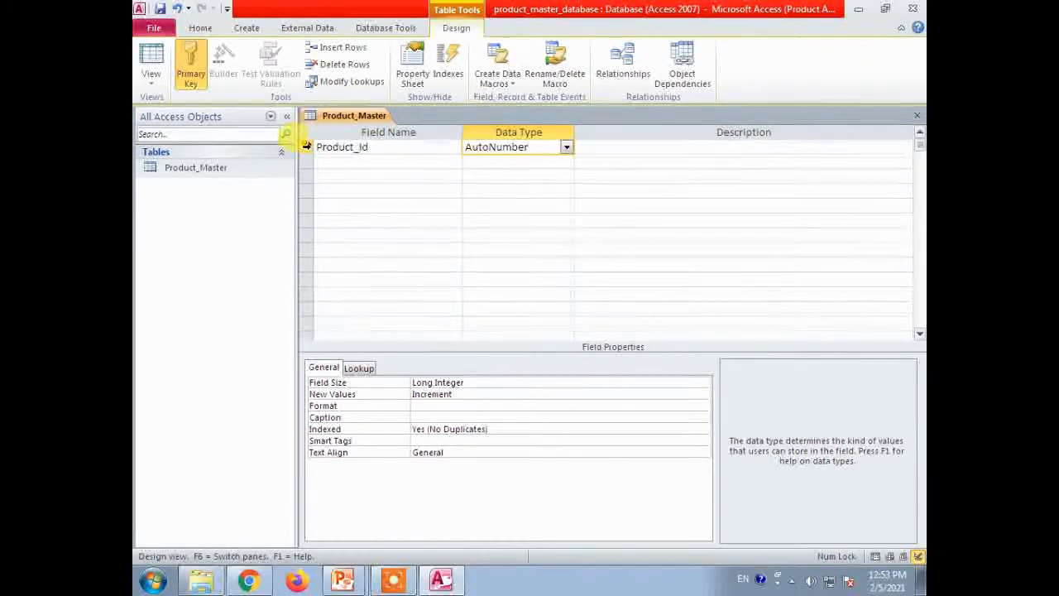
left_click(306, 147)
right_click(306, 149)
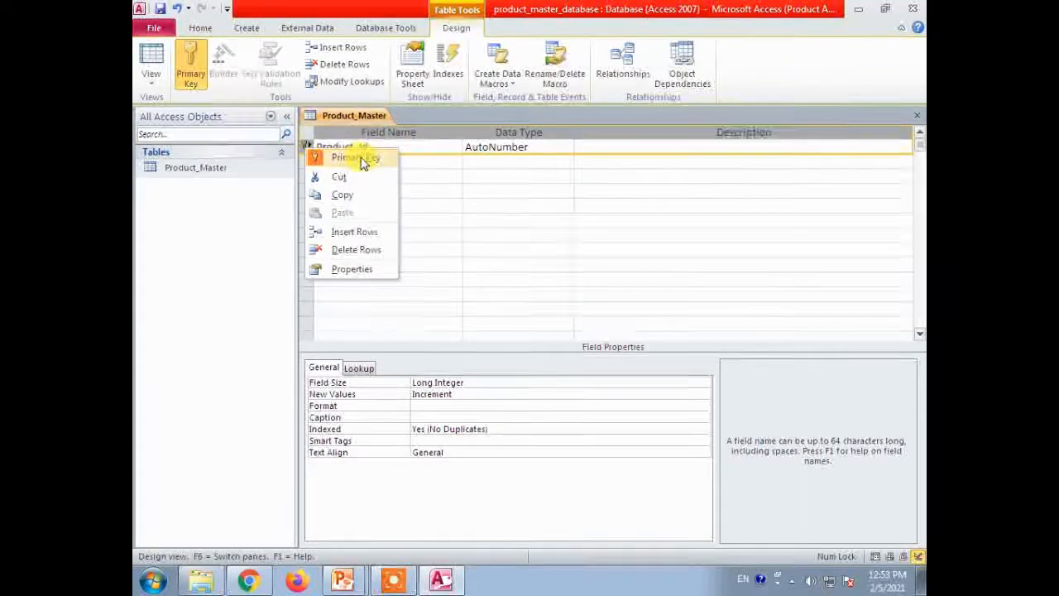
left_click(344, 157)
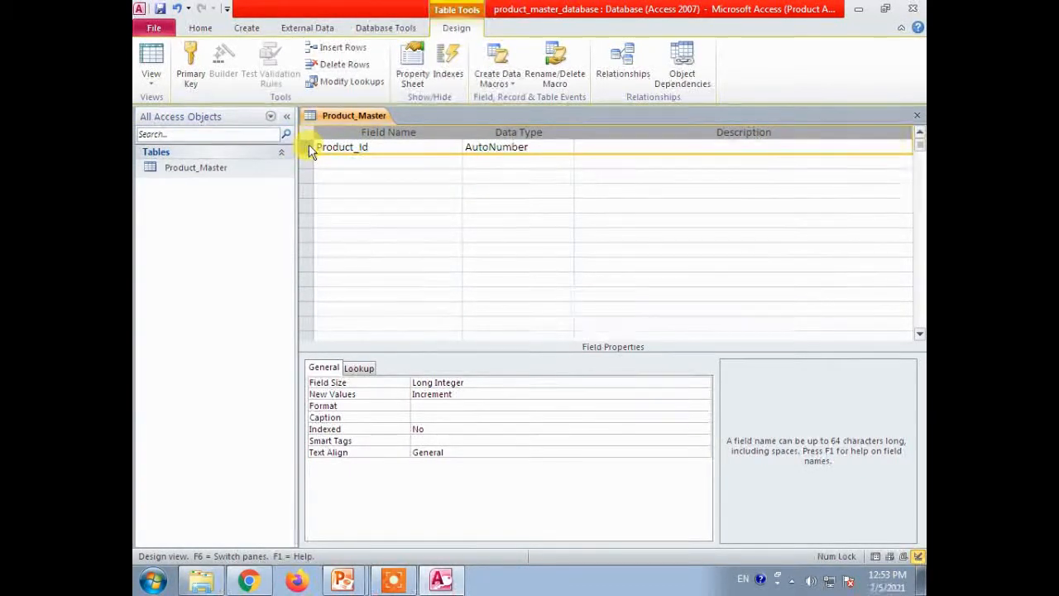
left_click(191, 68)
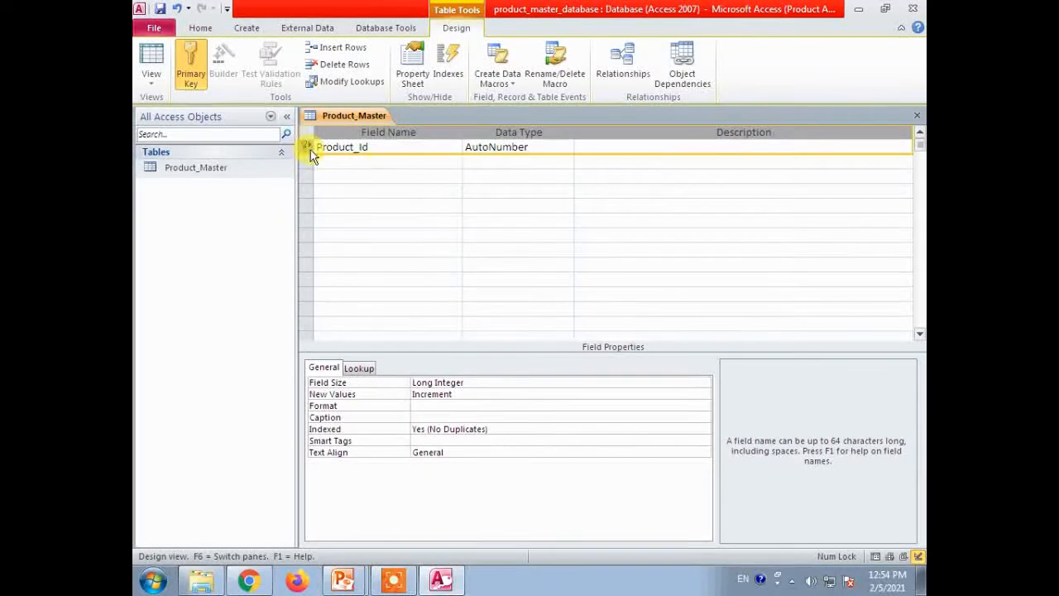
Add a second field named Product_Name with the Text data type, as specified on the PowerPoint slide.
left_click(338, 163)
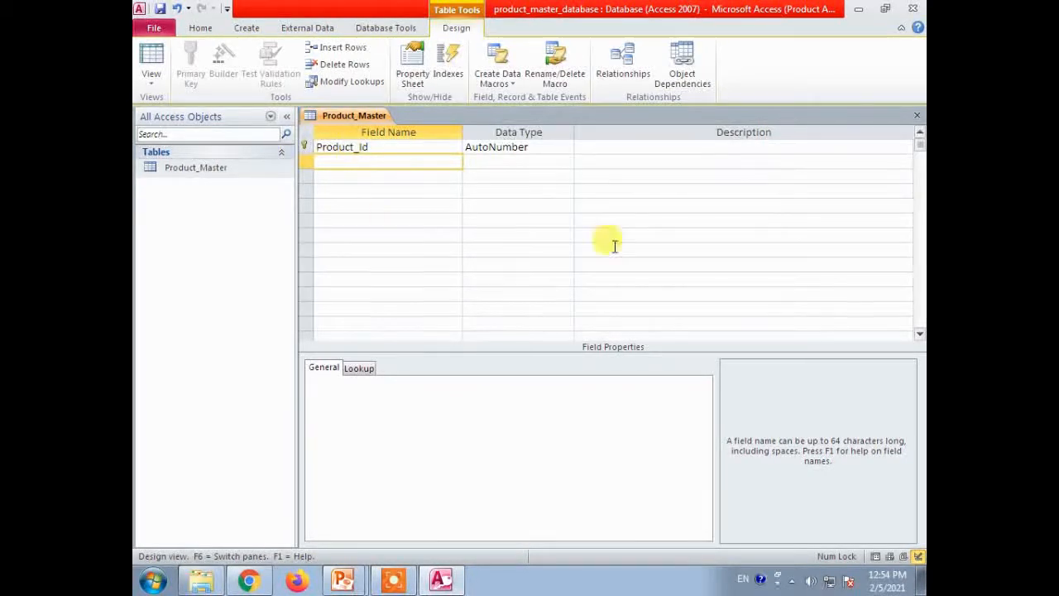
key("alt+Tab")
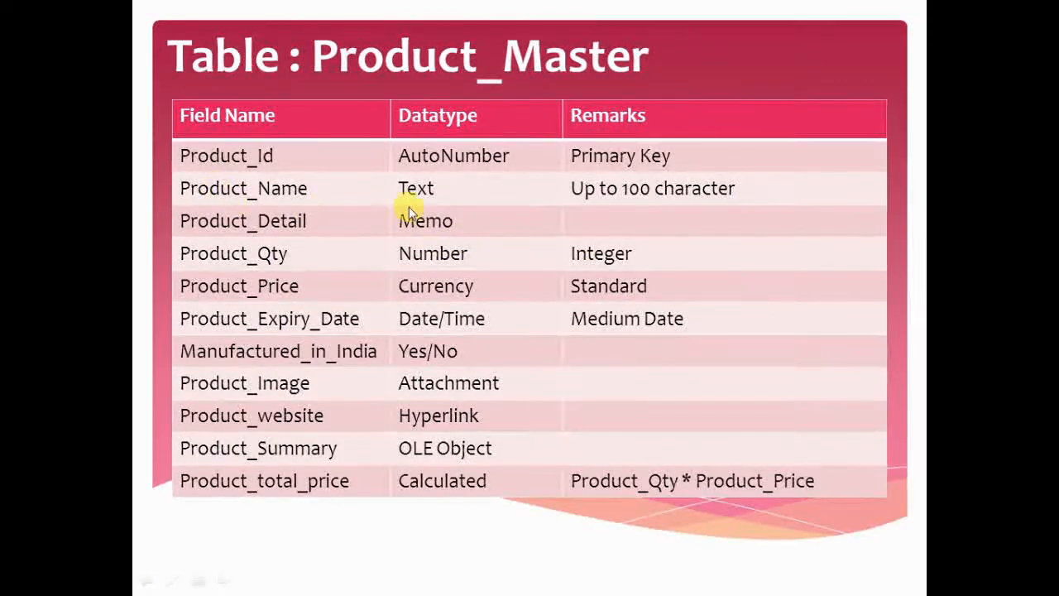
key("alt+Tab")
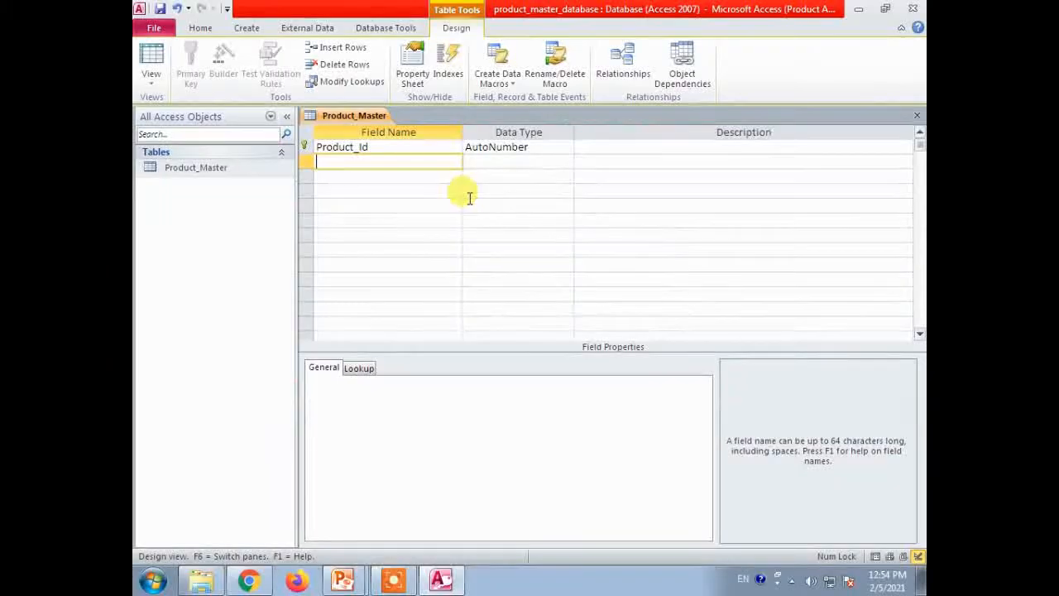
type("Product_")
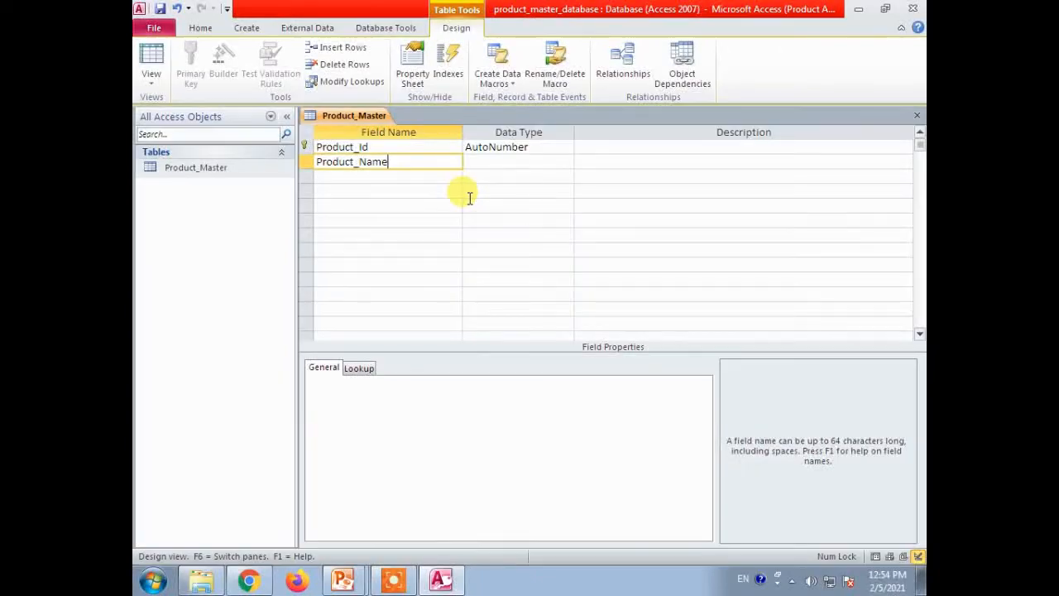
type("Name")
key("Tab")
key("alt+Tab")
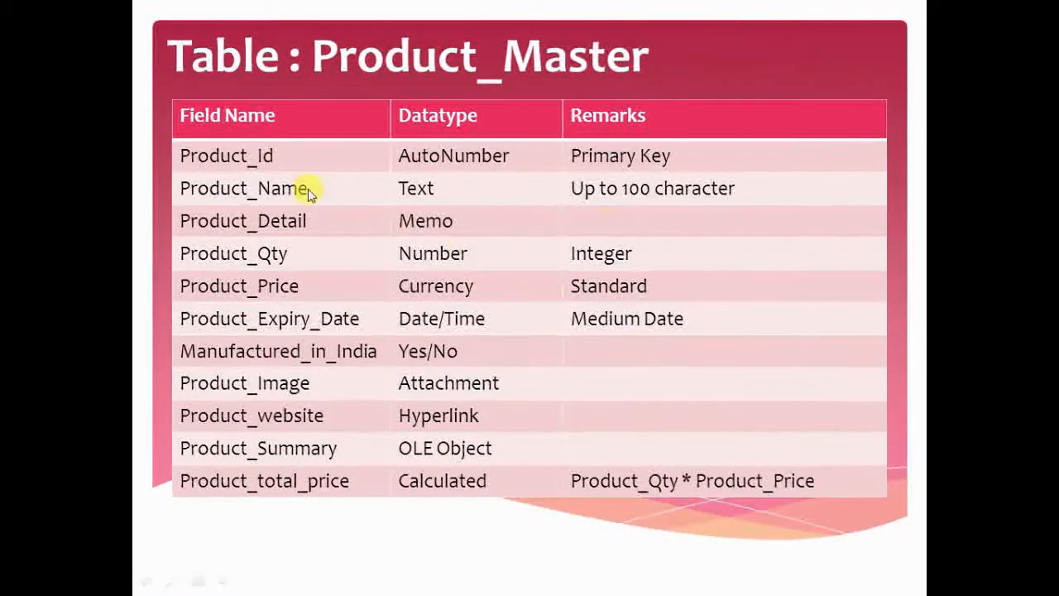
key("alt+Tab")
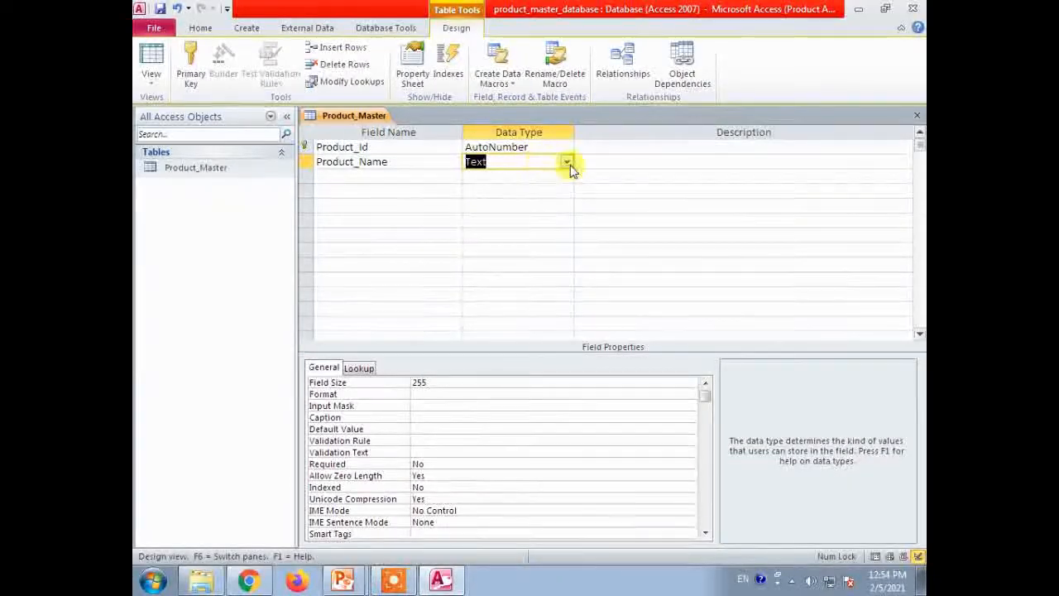
left_click(567, 162)
left_click(488, 181)
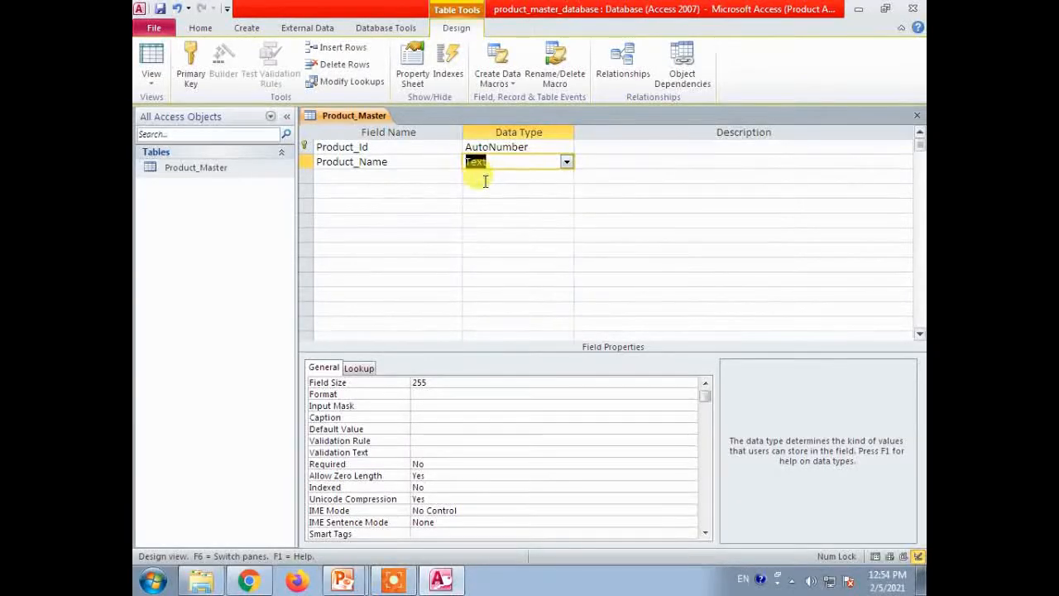
Set the field size of Product_Name to 100, following the character limit in the slide's remarks.
key("alt+Tab")
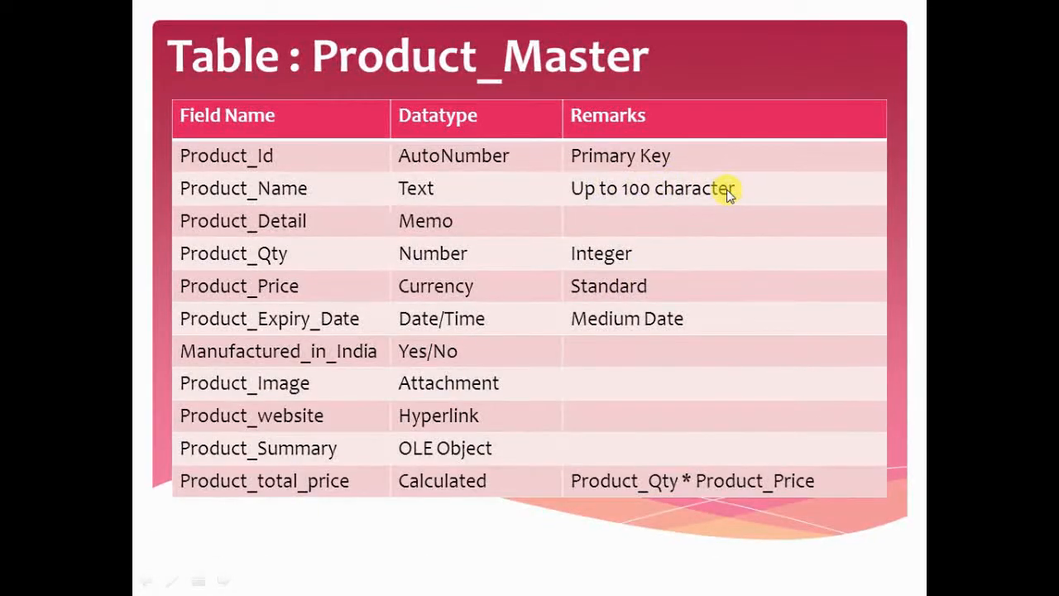
key("alt+Tab")
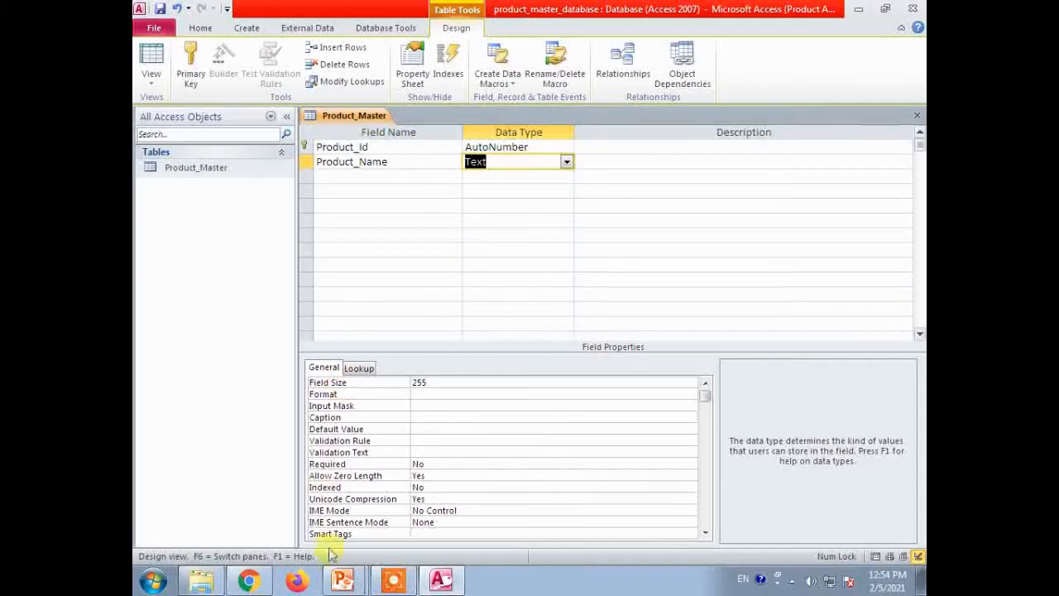
left_click(426, 382)
type("100")
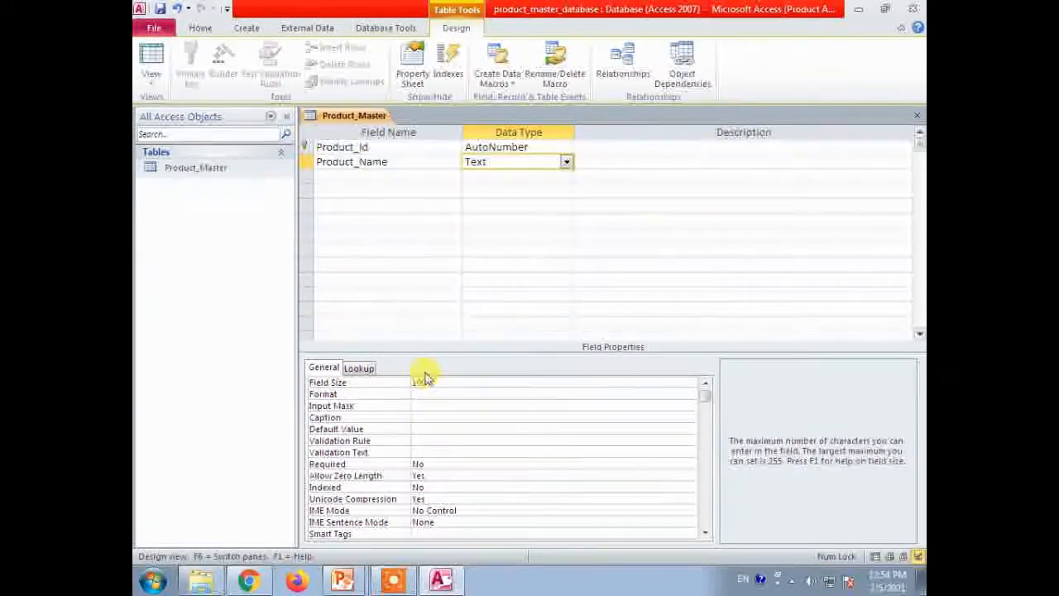
Add a third field named Product_Detail with the Memo data type, as specified on the PowerPoint slide.
left_click(339, 175)
key("alt+Tab")
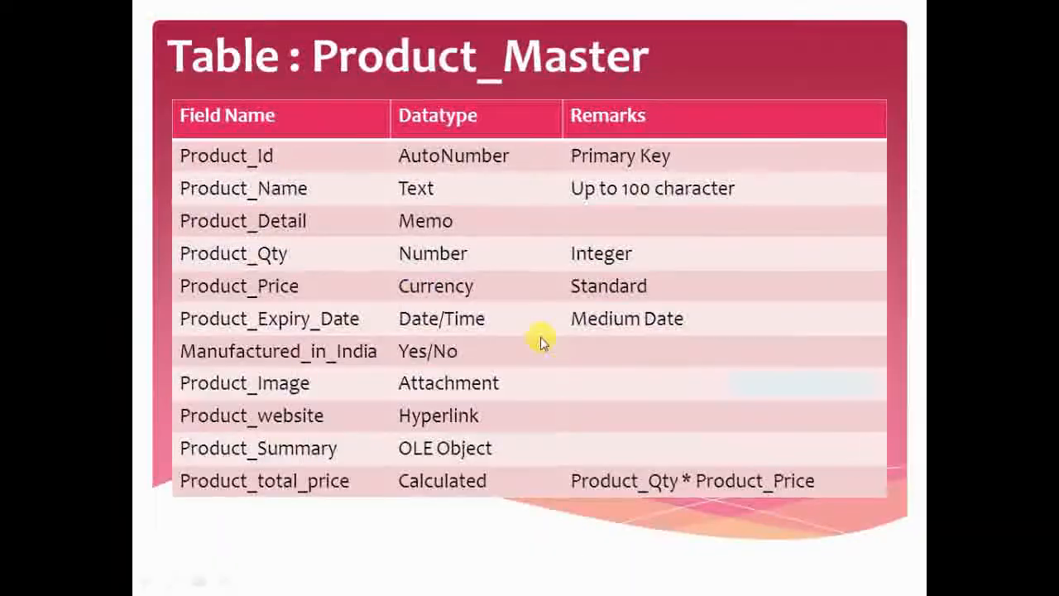
key("alt+Tab")
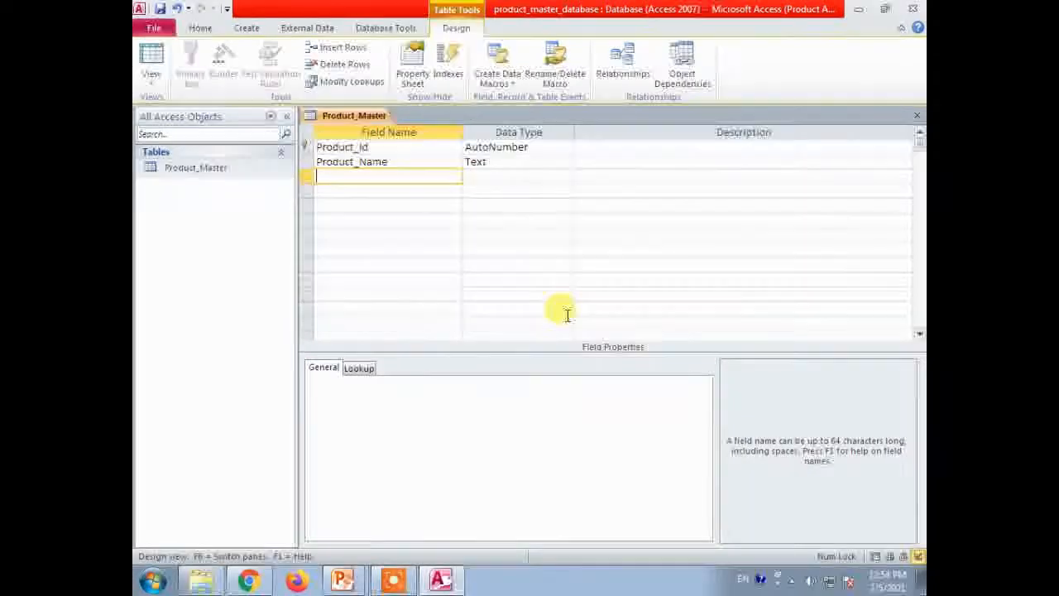
type("Product_Detail")
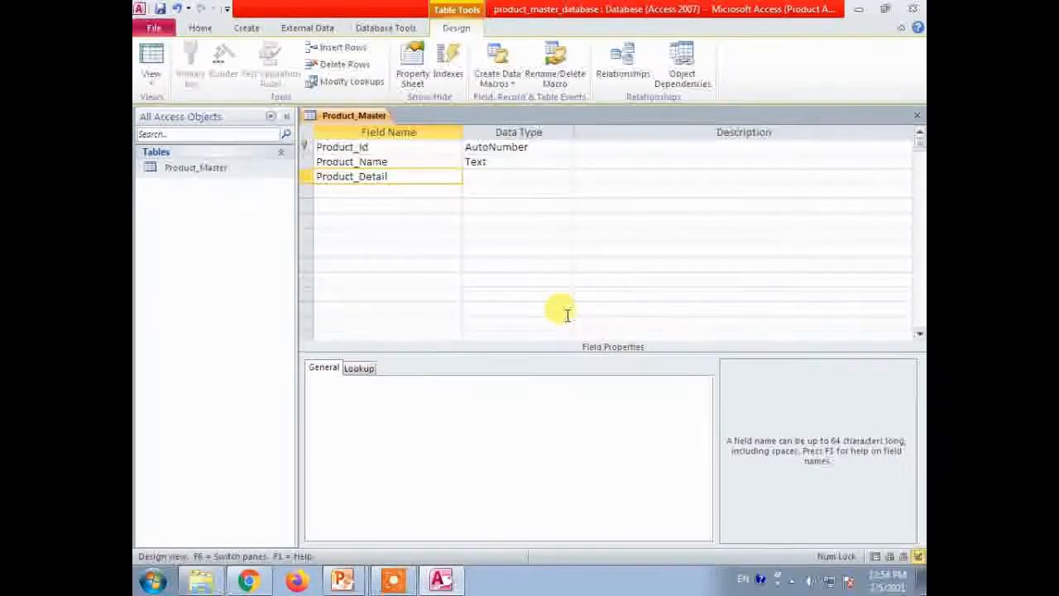
left_click(567, 176)
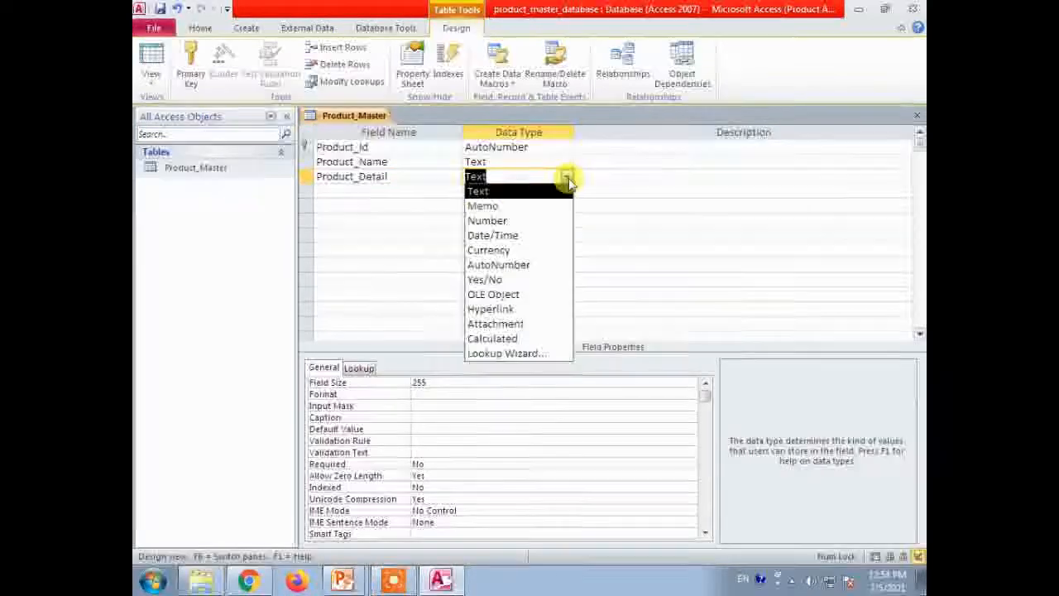
left_click(486, 206)
Add a Product_Qty field with the Number data type and set its field size to Integer.
key("alt+Tab")
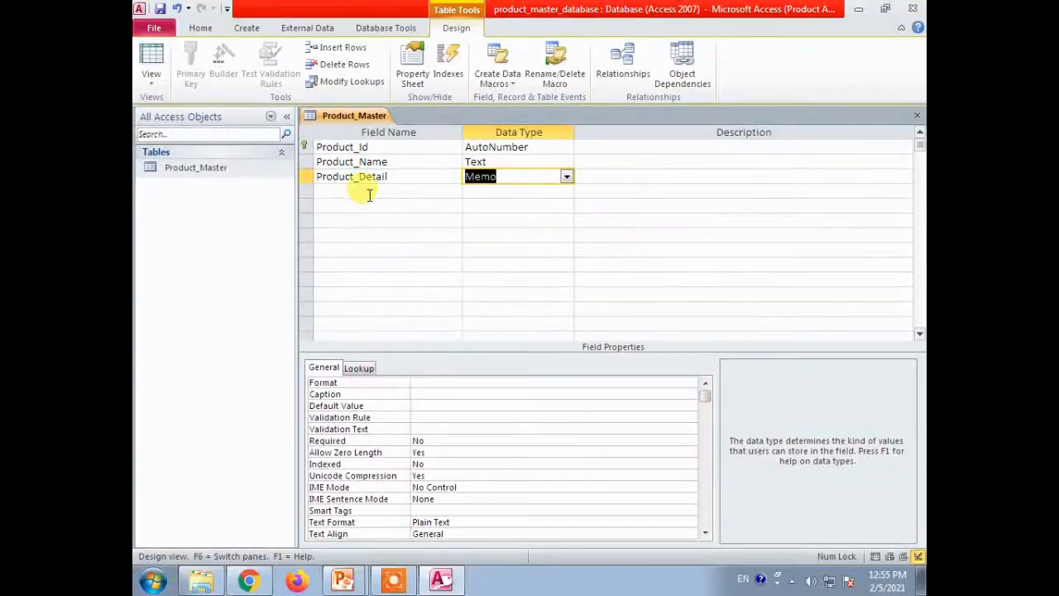
left_click(369, 192)
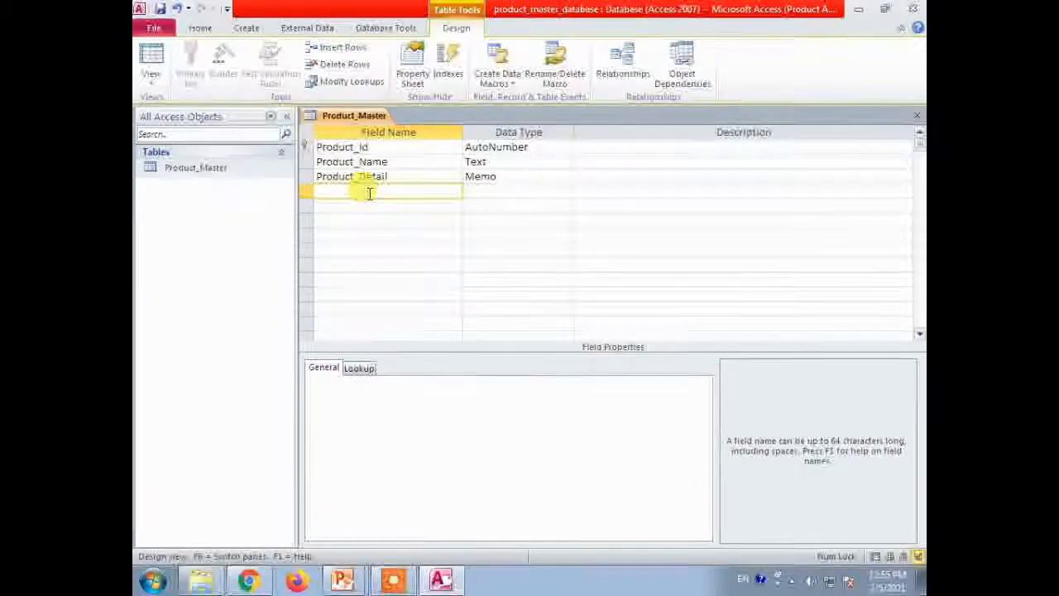
type("Product_Q")
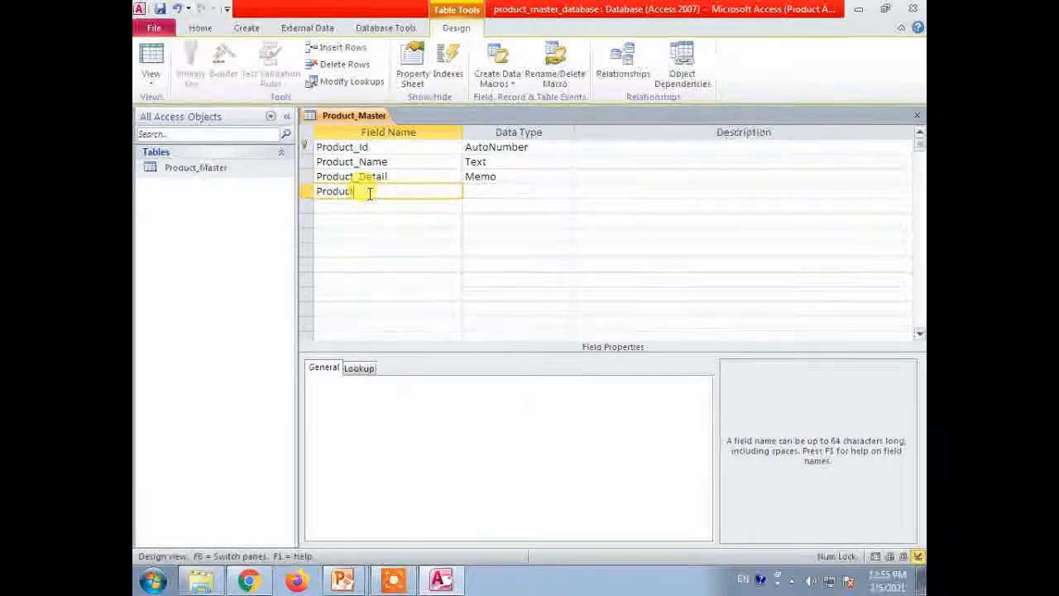
key("Tab")
type("nu")
key("Tab")
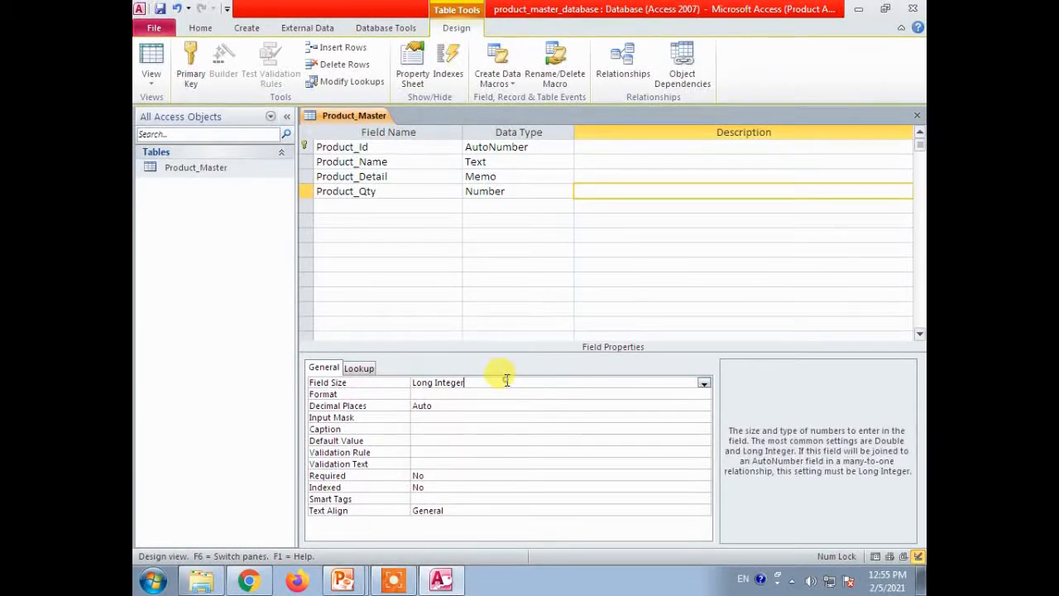
left_click(704, 383)
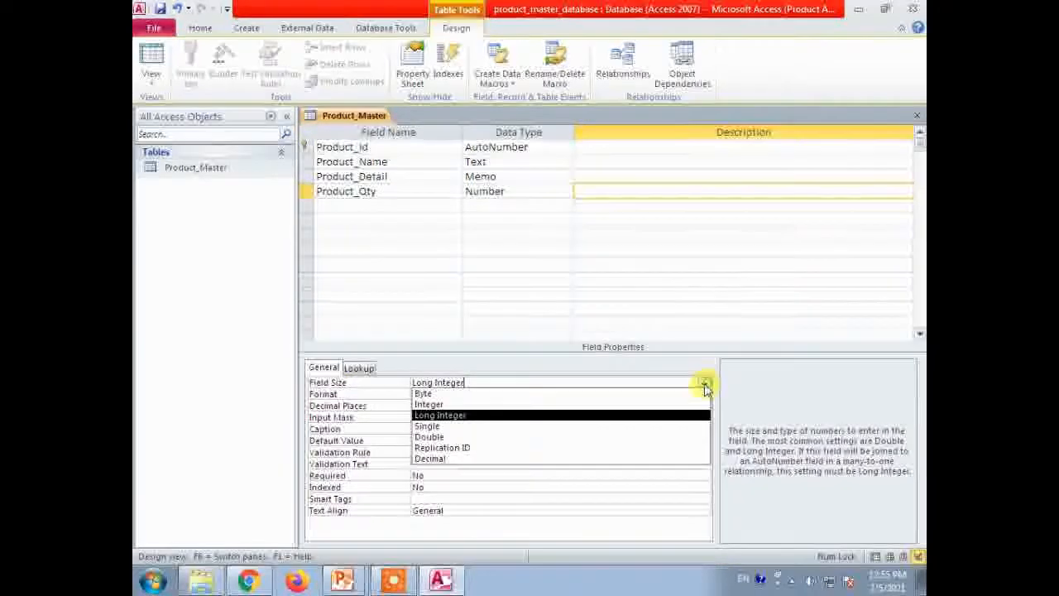
left_click(448, 405)
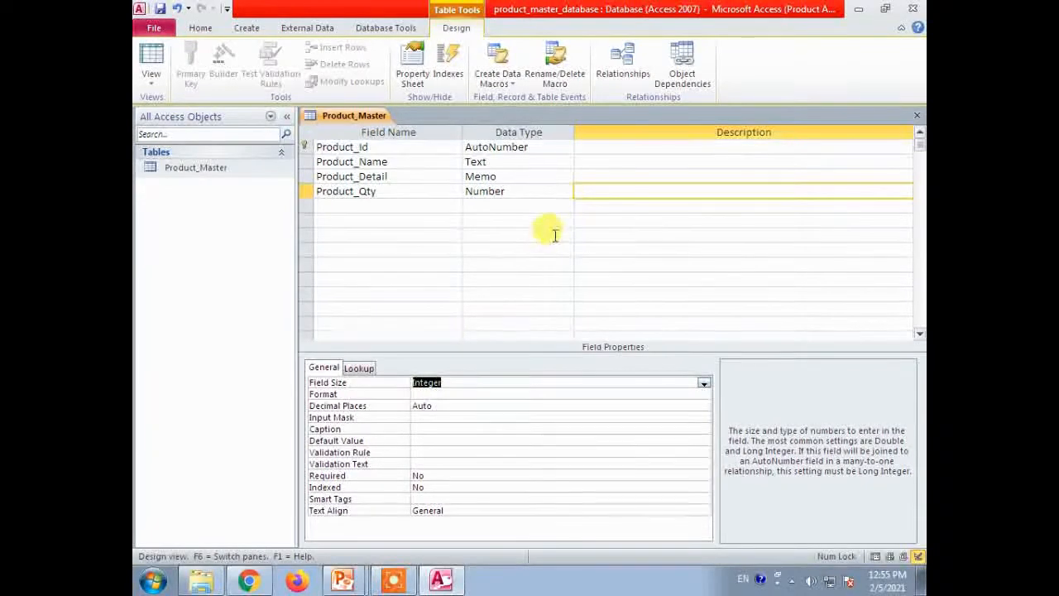
Check the slide for the next field and add Product_Price with the Currency data type.
left_click(378, 206)
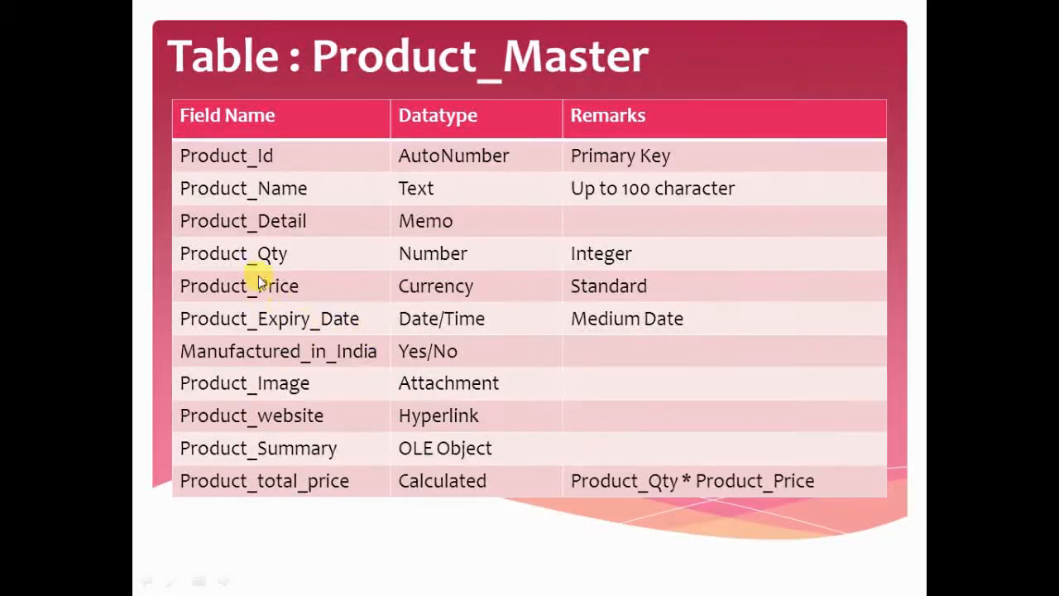
key("alt+Tab")
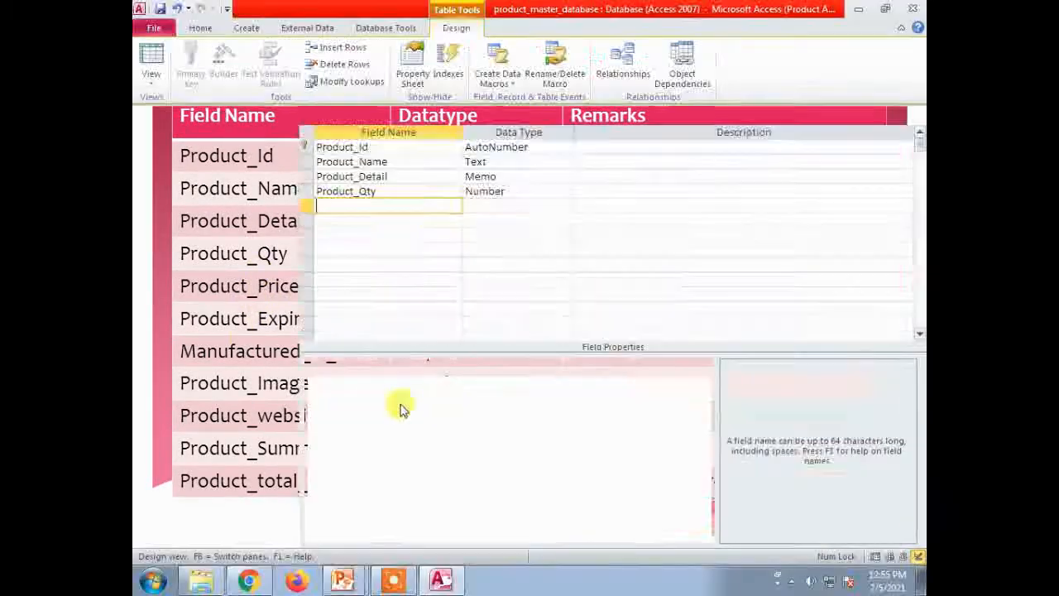
type("Prod")
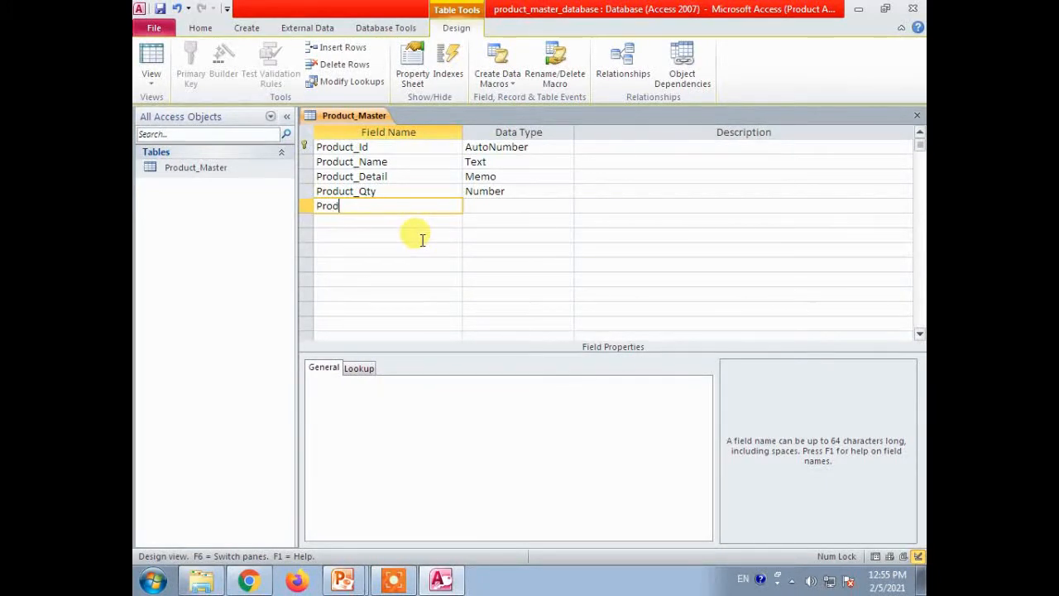
type("uct_Pr")
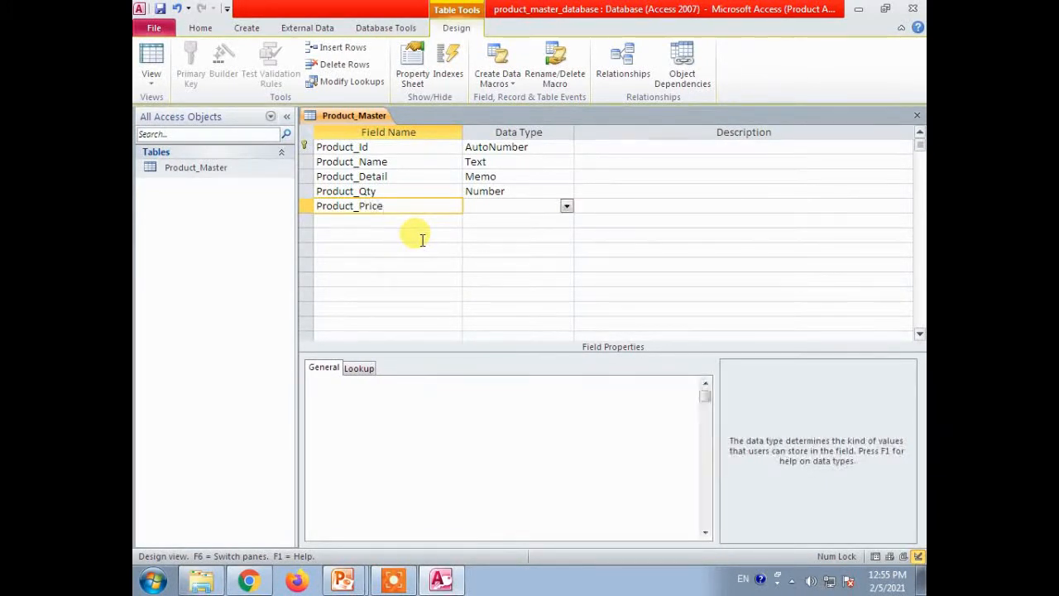
type("ice")
key("Tab")
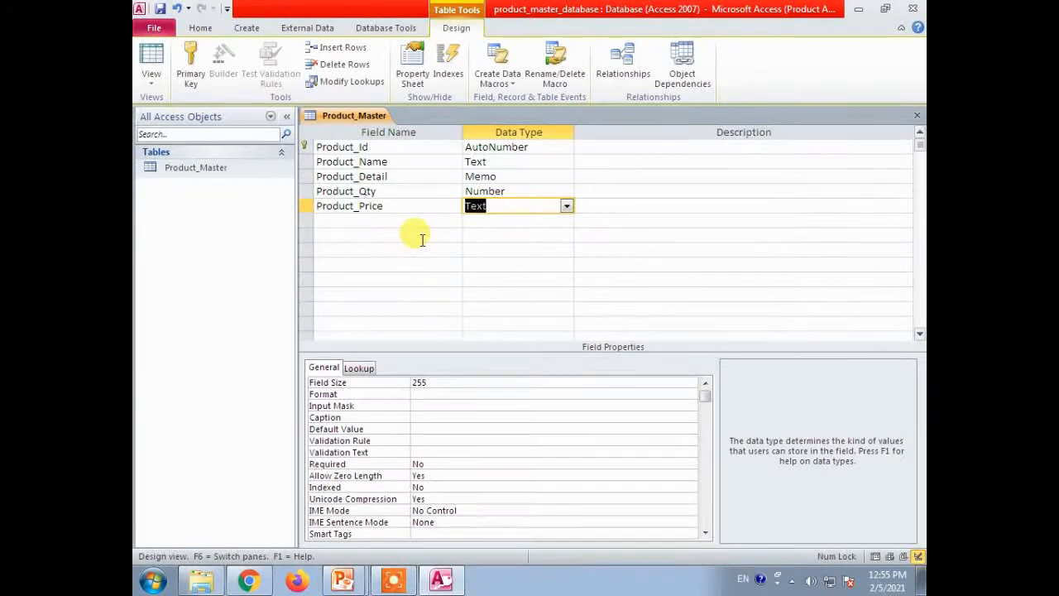
left_click(566, 206)
left_click(496, 279)
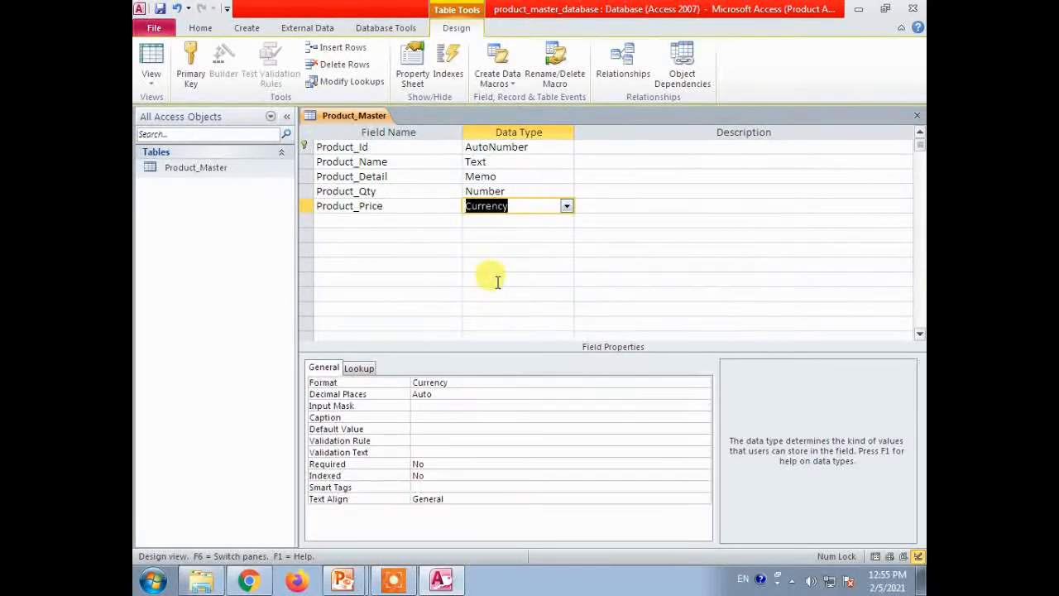
Check the slide's remark for Product_Price and set the field's format to Standard.
key("alt+Tab")
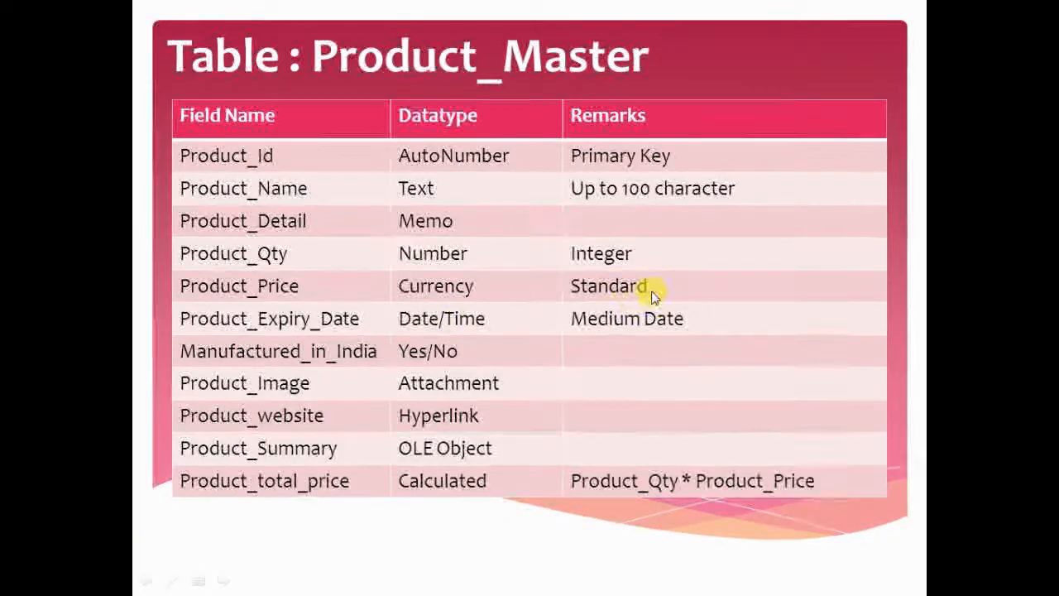
key("alt+Tab")
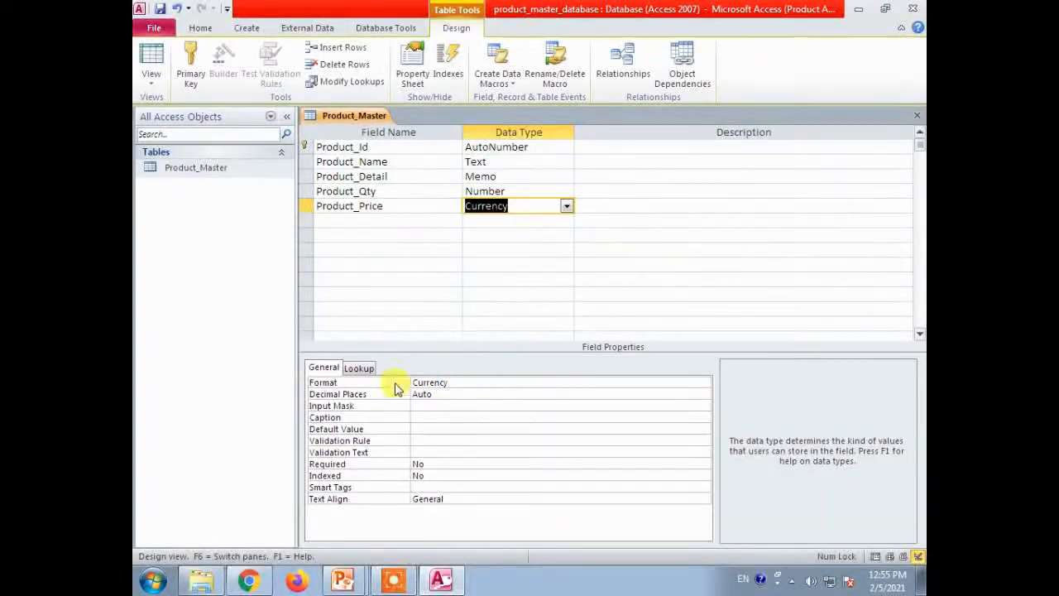
left_click(476, 381)
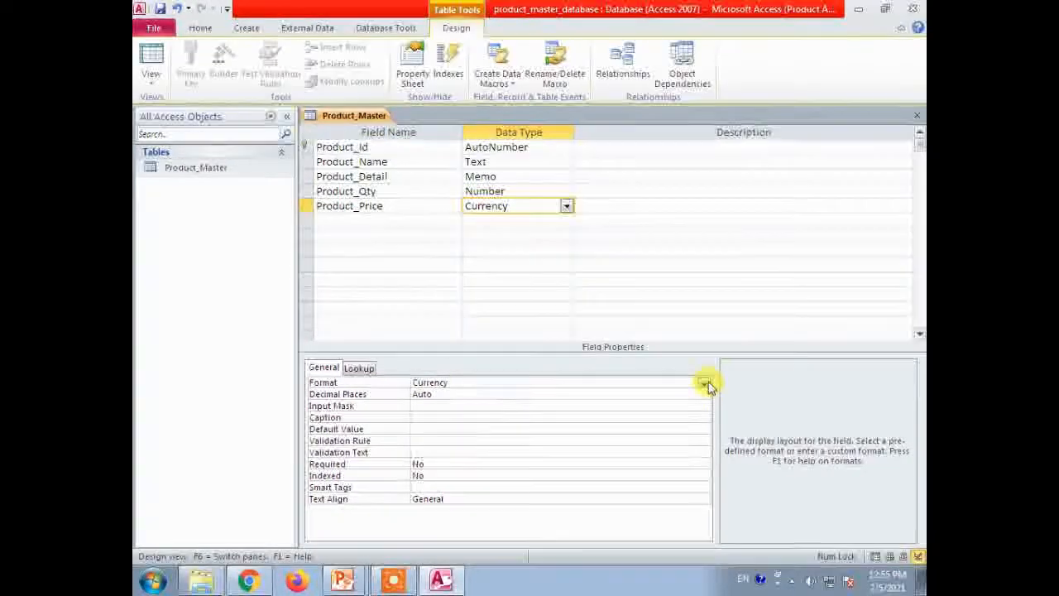
left_click(704, 383)
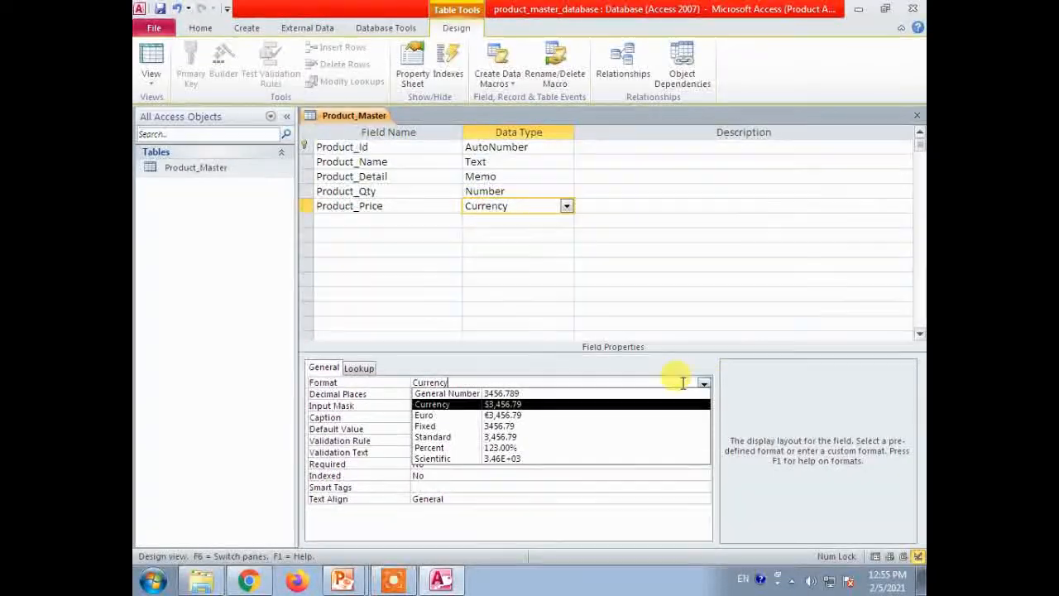
left_click(493, 437)
Add a field named Product_Expiry_Date with the Date/Time data type, following the PowerPoint slide.
left_click(354, 219)
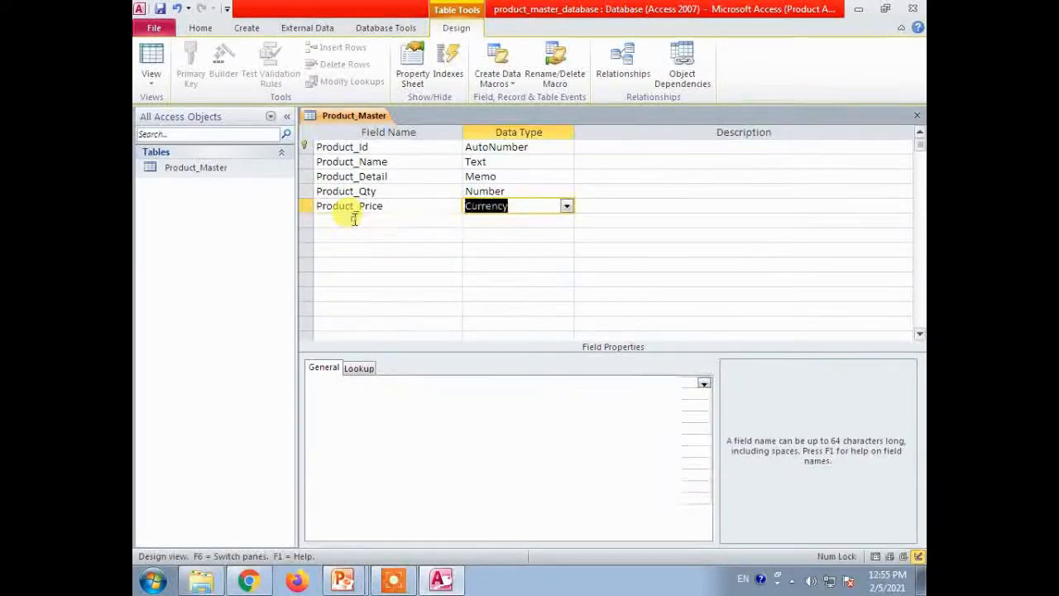
key("alt+Tab")
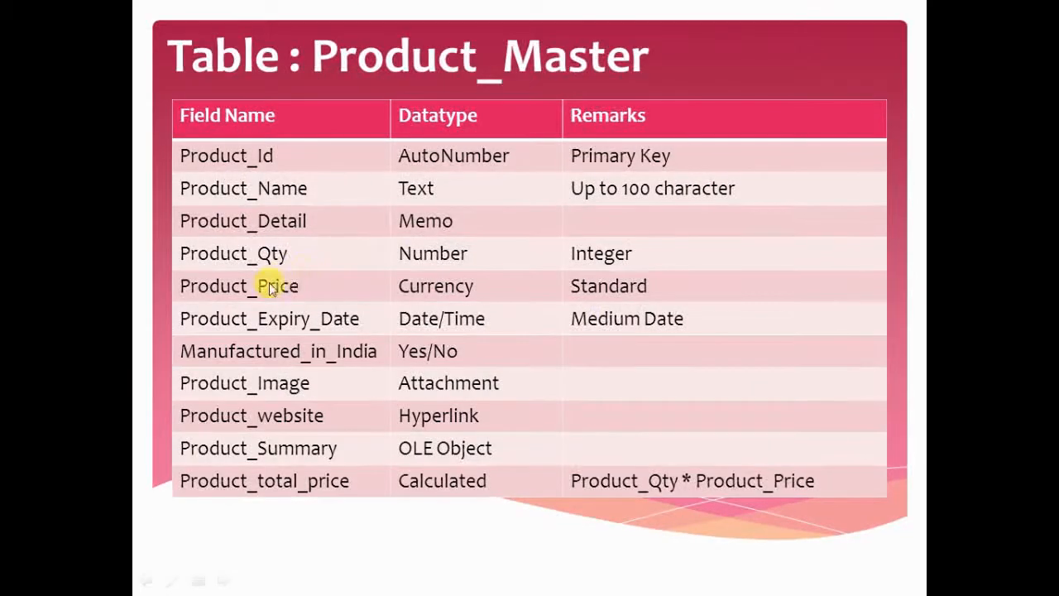
key("alt+Tab")
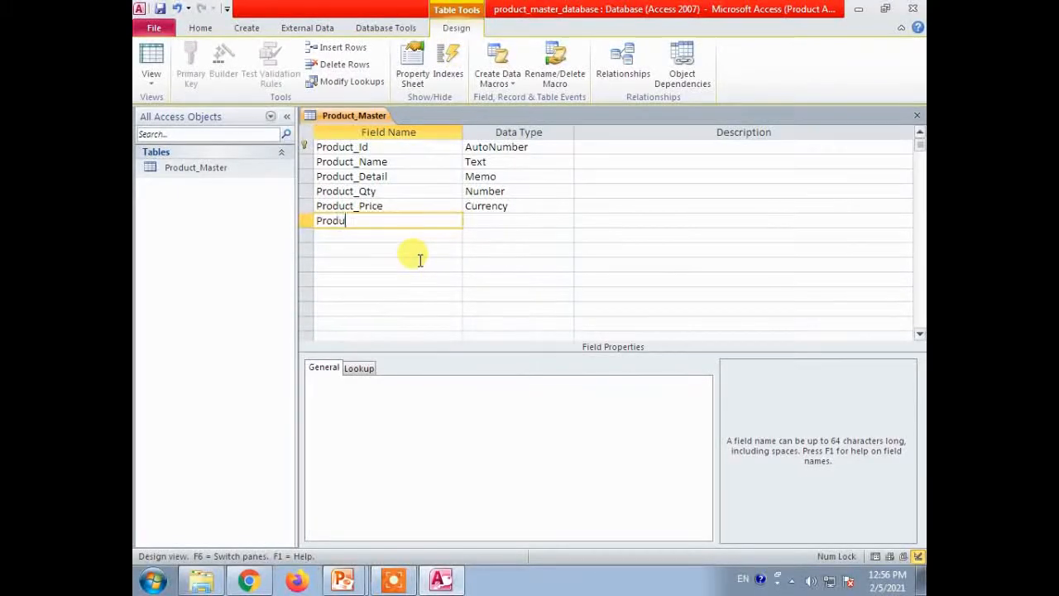
type("Product_Q")
key("BackSpace")
type("Exp")
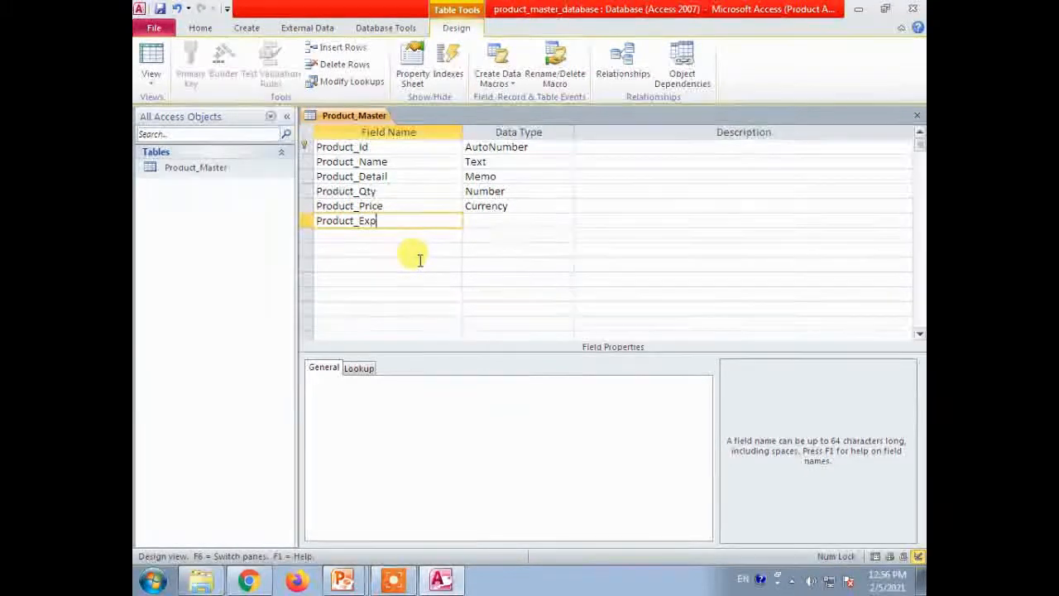
type("iry_Date")
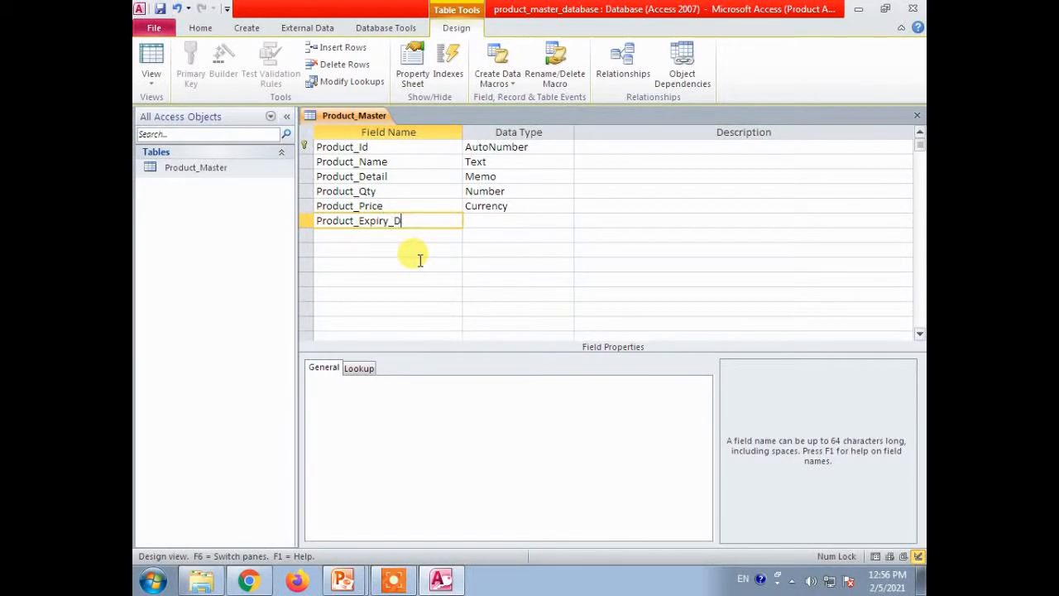
key("Tab")
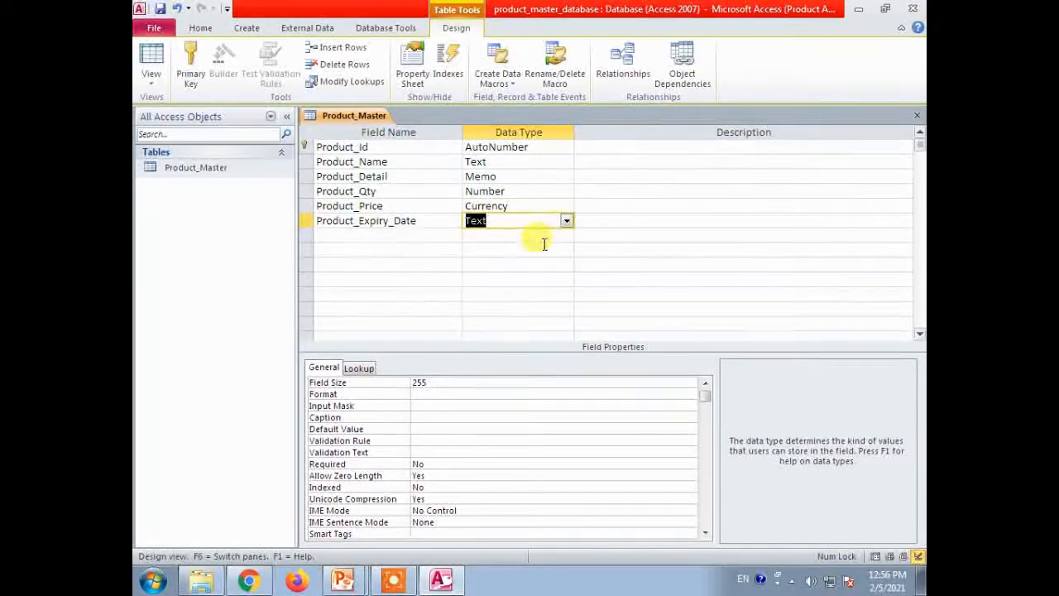
left_click(566, 220)
left_click(493, 280)
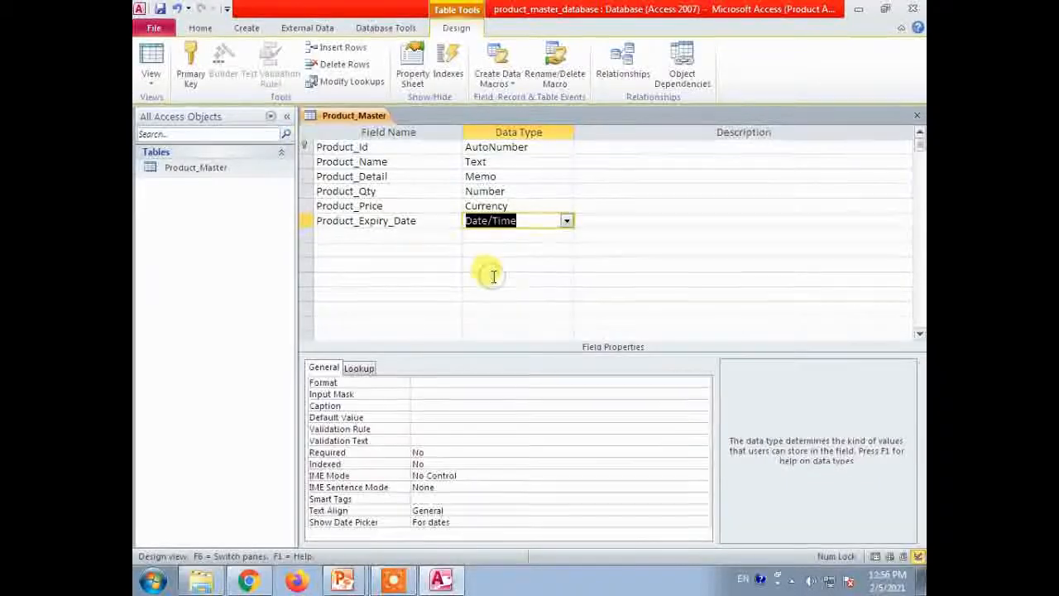
Check the slide's remark for Product_Expiry_Date and set the field's format to Medium Date.
key("alt+Tab")
key("alt+Tab")
left_click(446, 382)
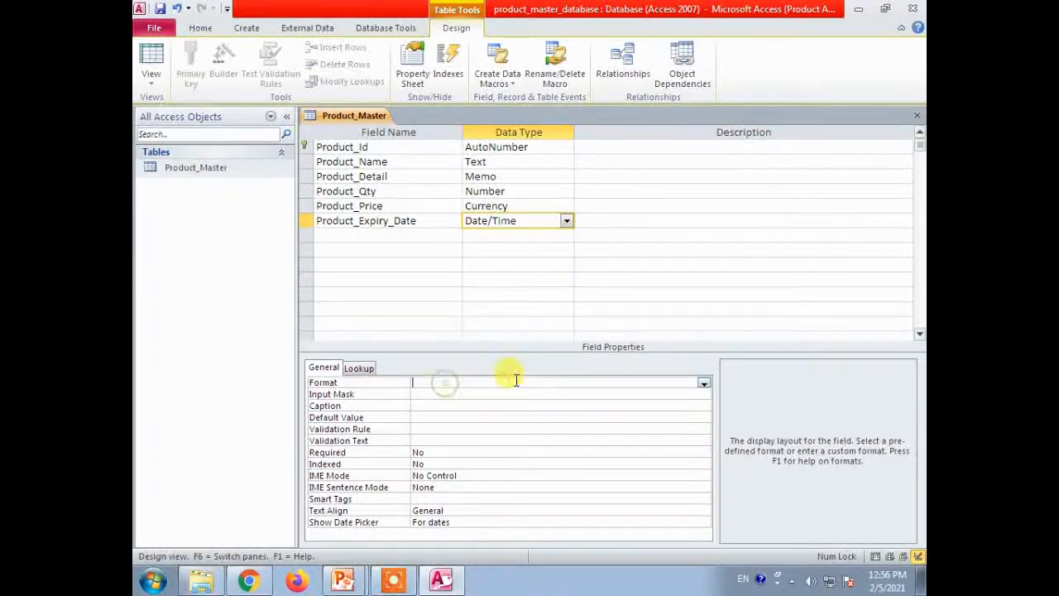
left_click(705, 383)
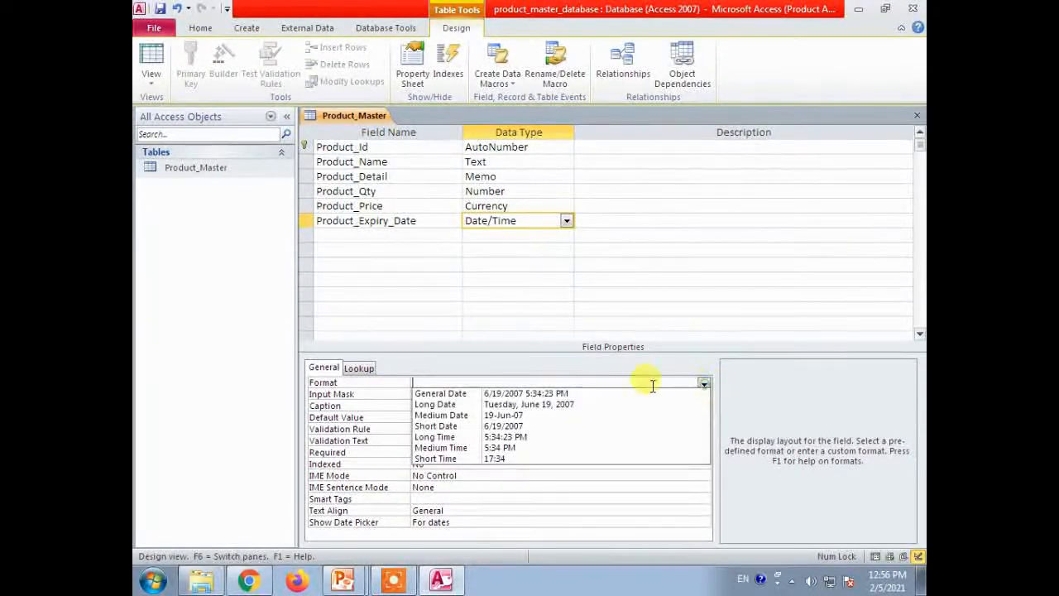
left_click(450, 415)
Check the PowerPoint slide for the next field and add Manufactured_in_India with the Yes/No data type.
key("alt+Tab")
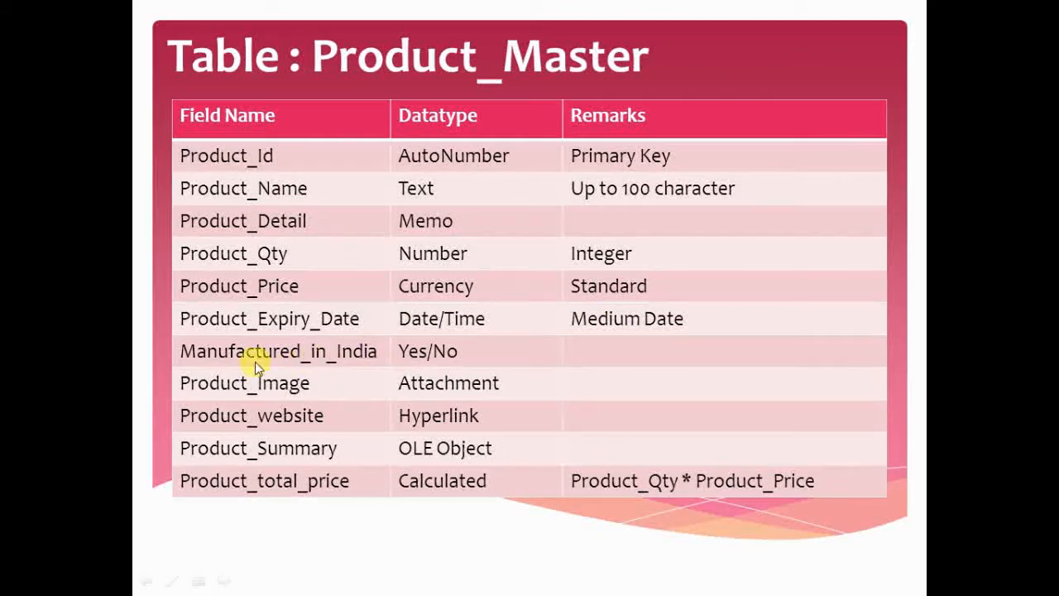
key("alt+Tab")
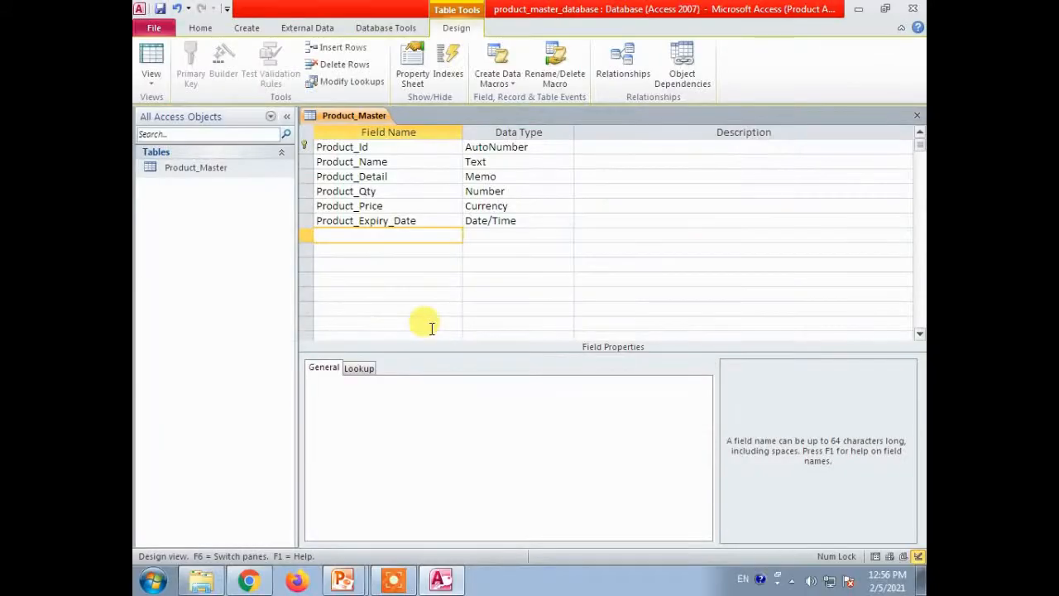
type("M")
type("anufac")
type("tured_in_In")
type("dua")
key("BackSpace")
key("BackSpace")
type("ia")
key("Tab")
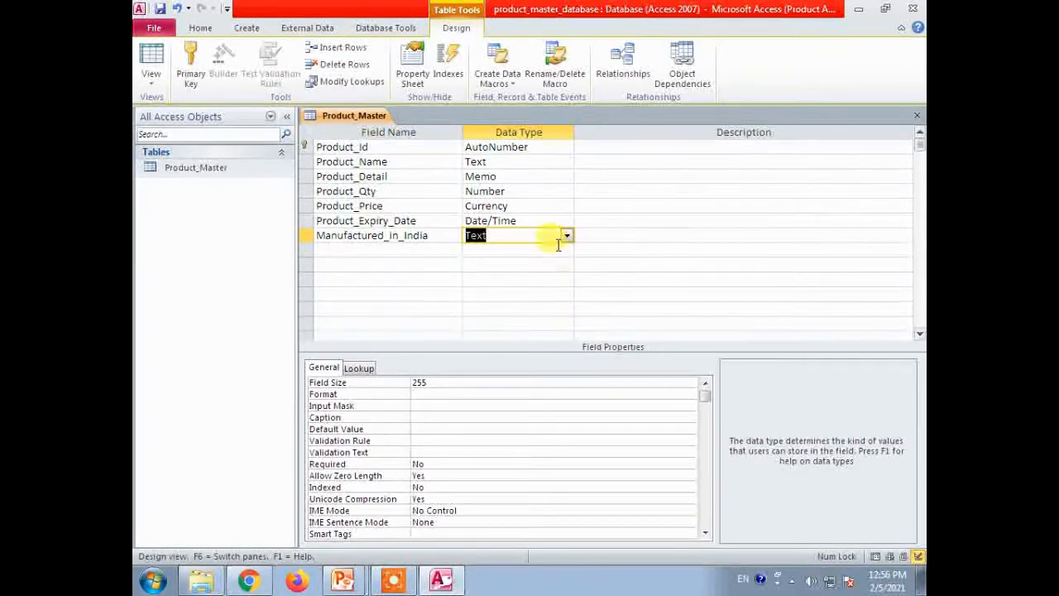
left_click(566, 236)
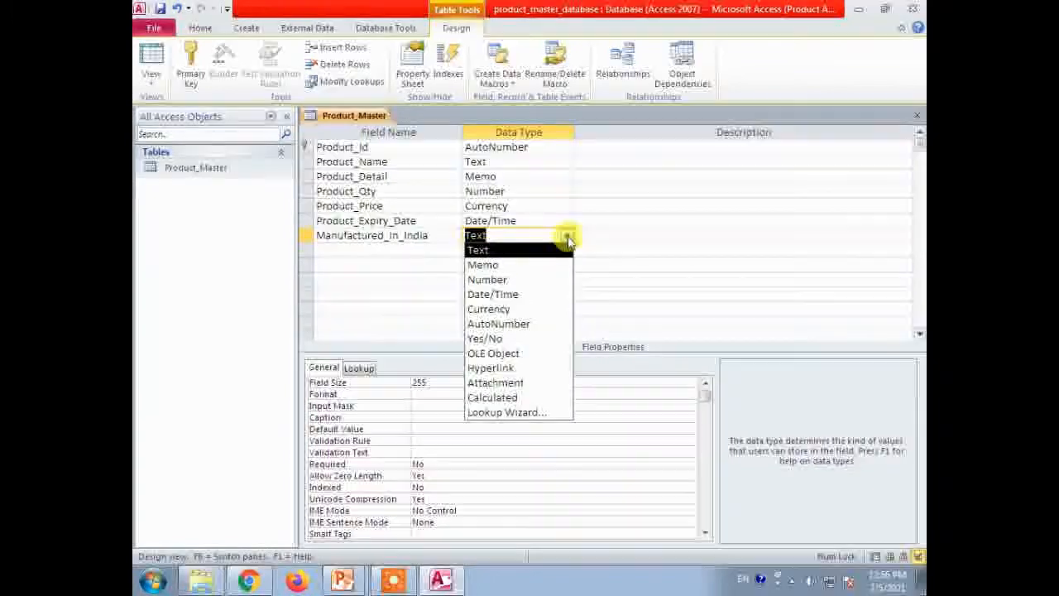
left_click(495, 338)
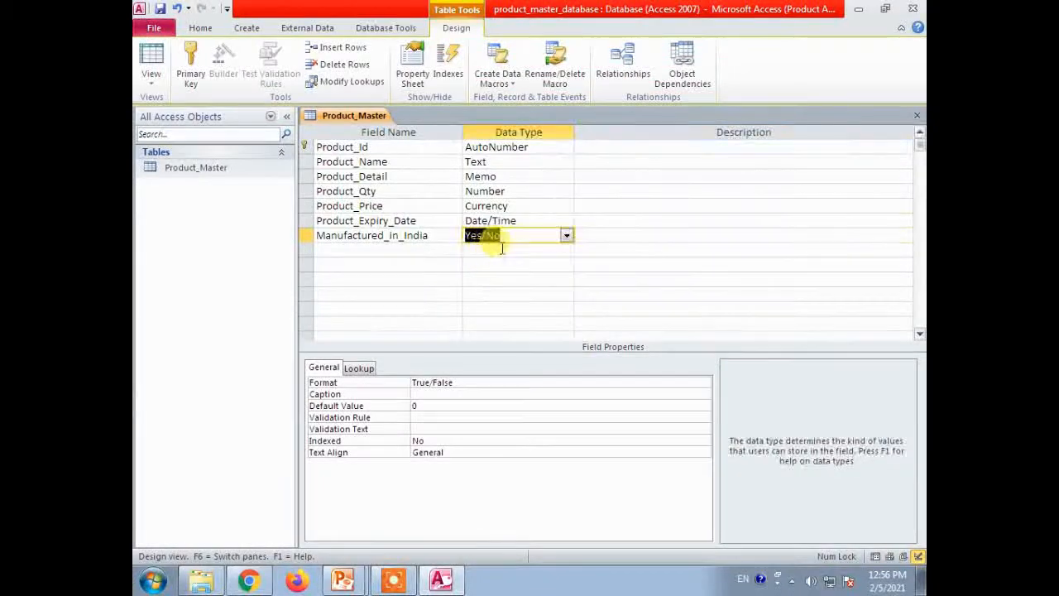
Set the default value of the Manufactured_in_India field to 1.
left_click(584, 240)
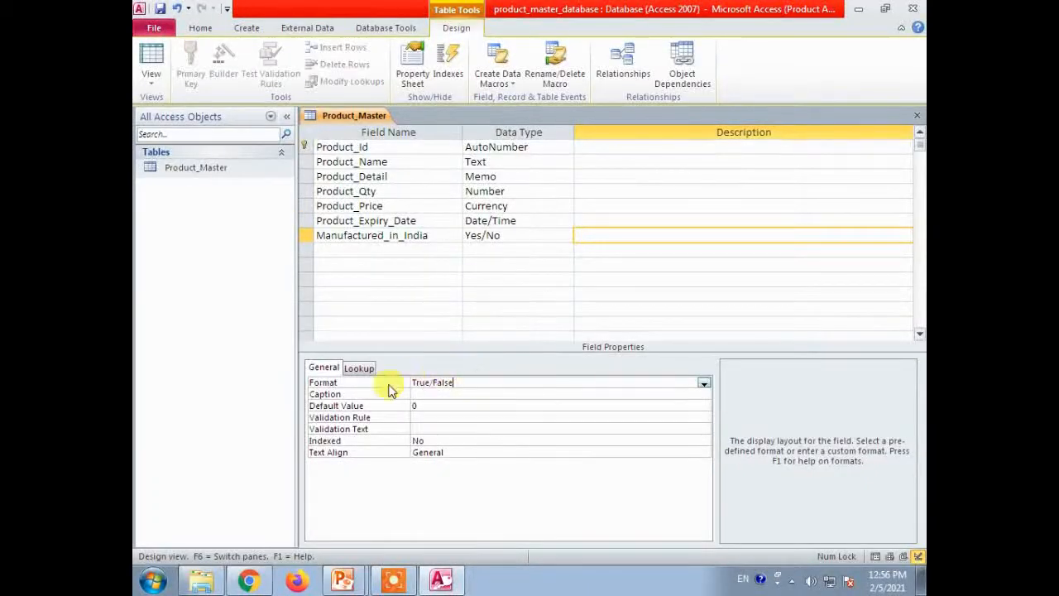
double_click(415, 383)
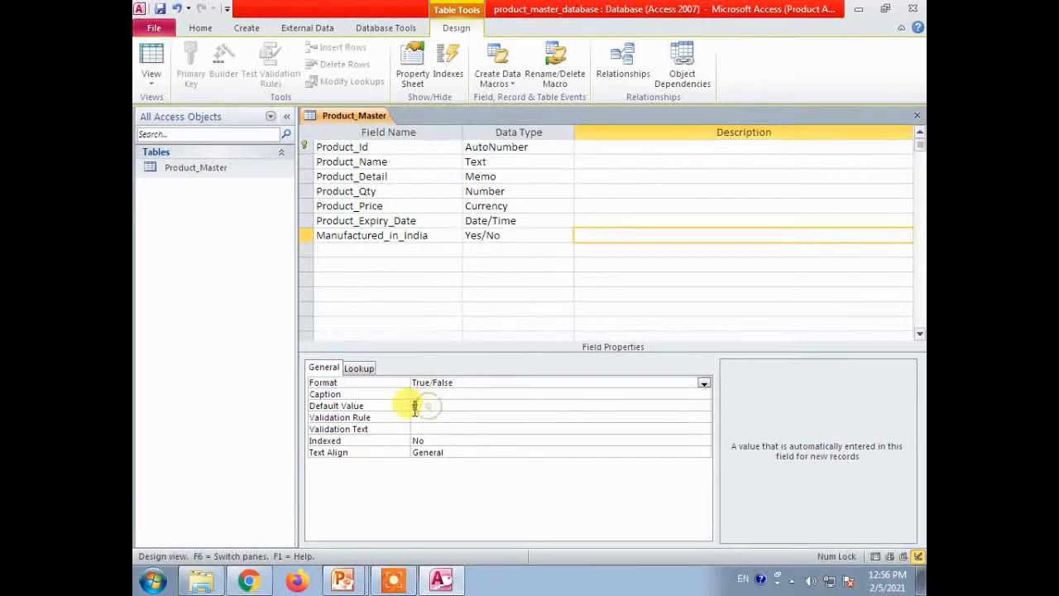
double_click(415, 406)
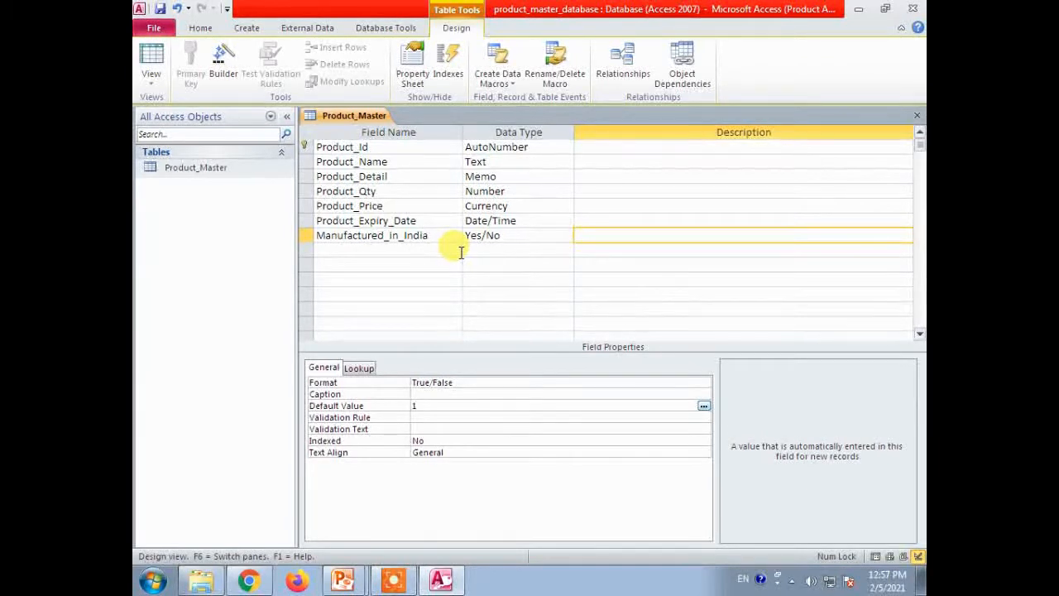
Add a field named Product_Image with the Attachment data type.
left_click(398, 248)
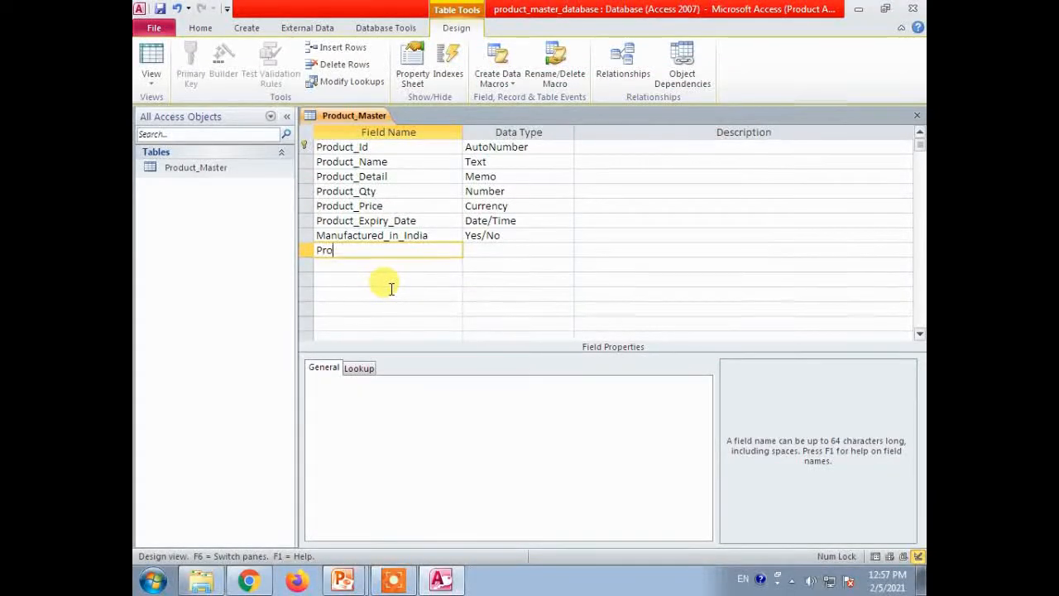
type("Product_Image")
key("Tab")
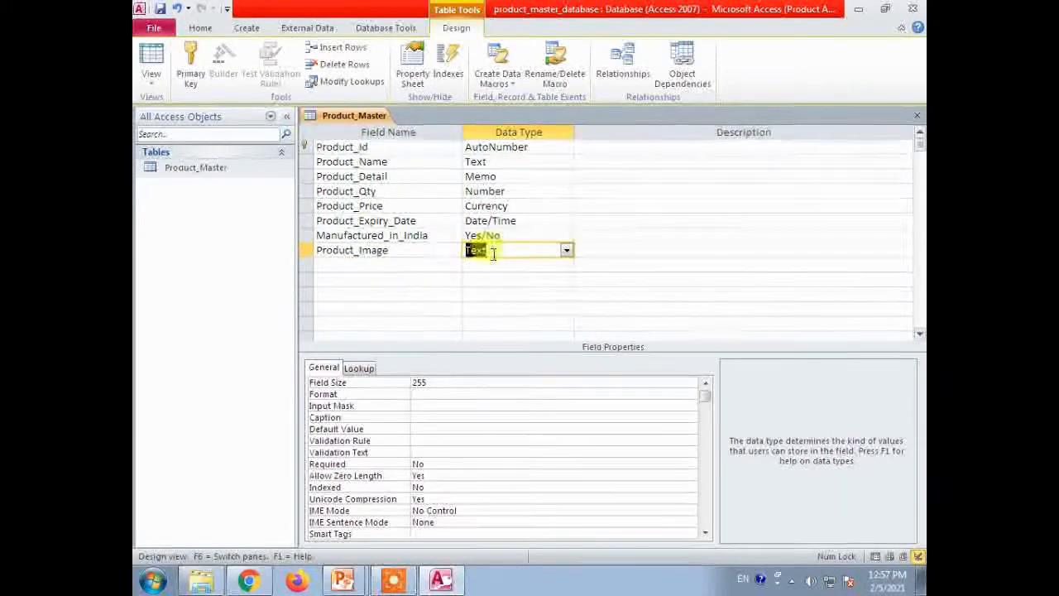
left_click(566, 250)
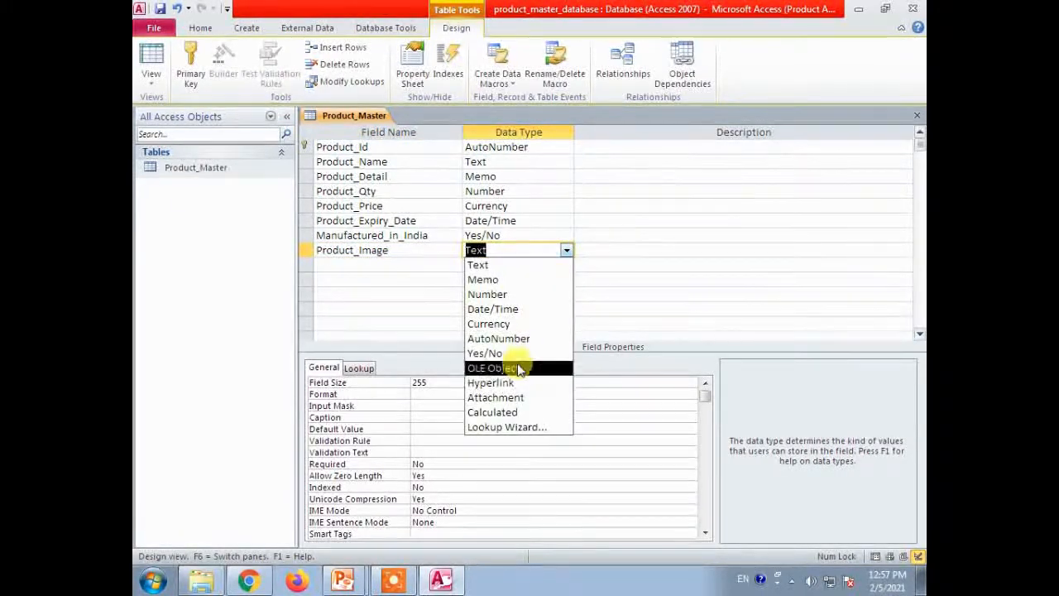
left_click(496, 397)
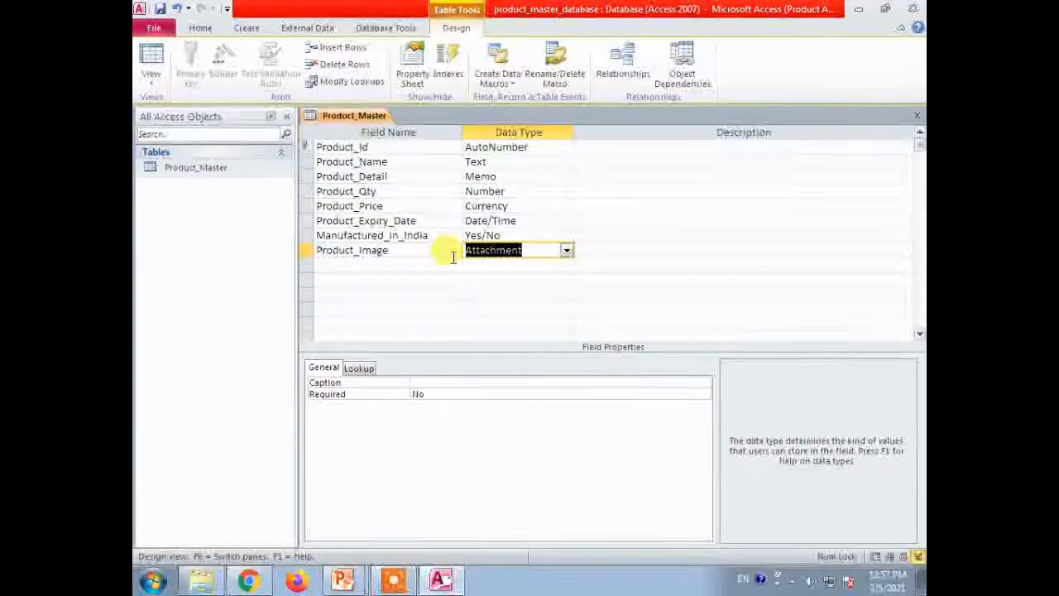
Check the slide for the next field and add Product_Website with the Hyperlink data type.
left_click(366, 264)
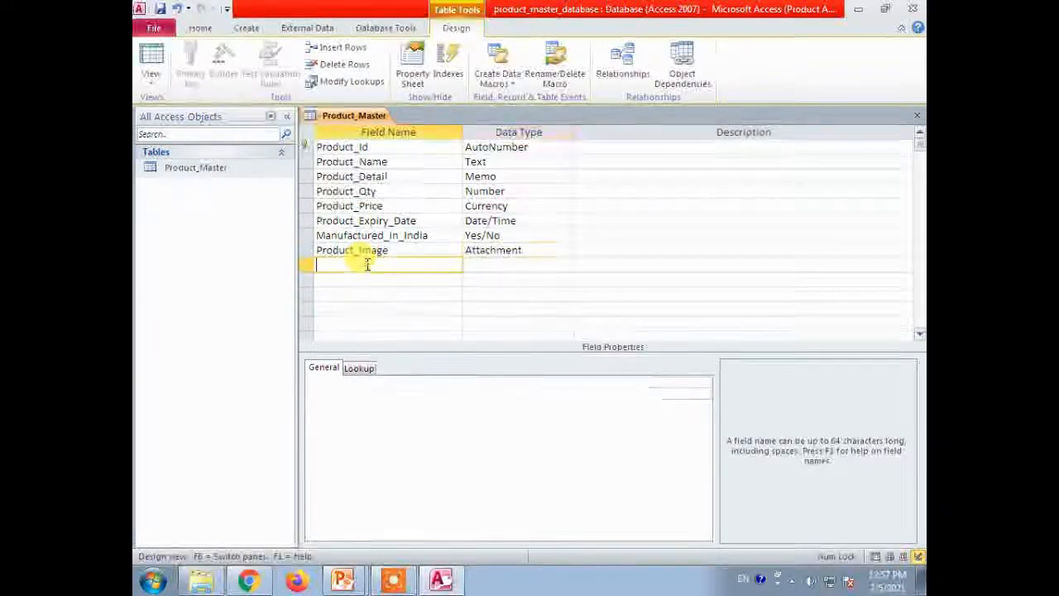
key("alt+Tab")
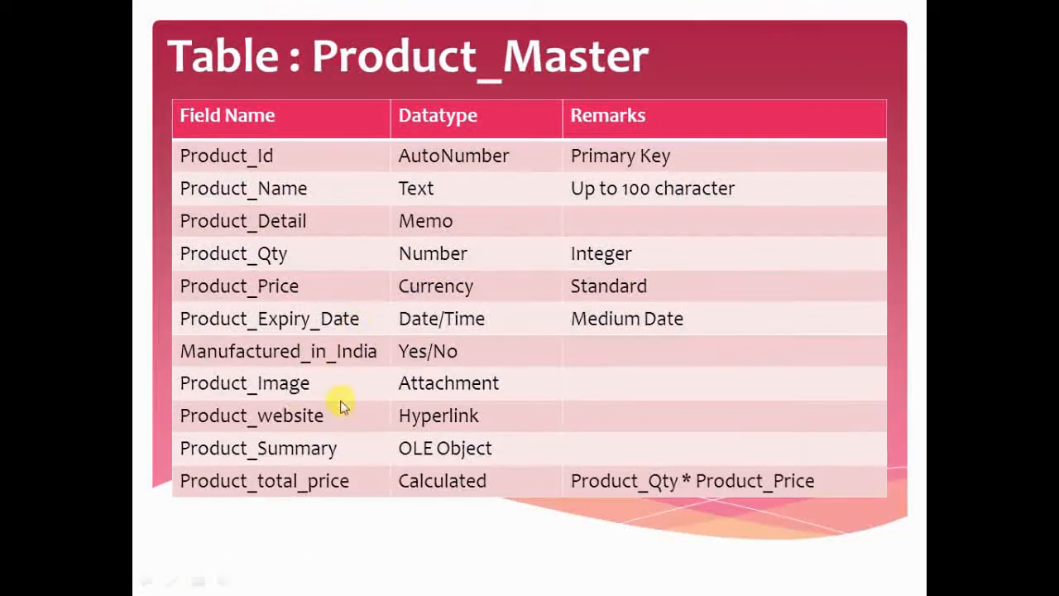
key("alt+Tab")
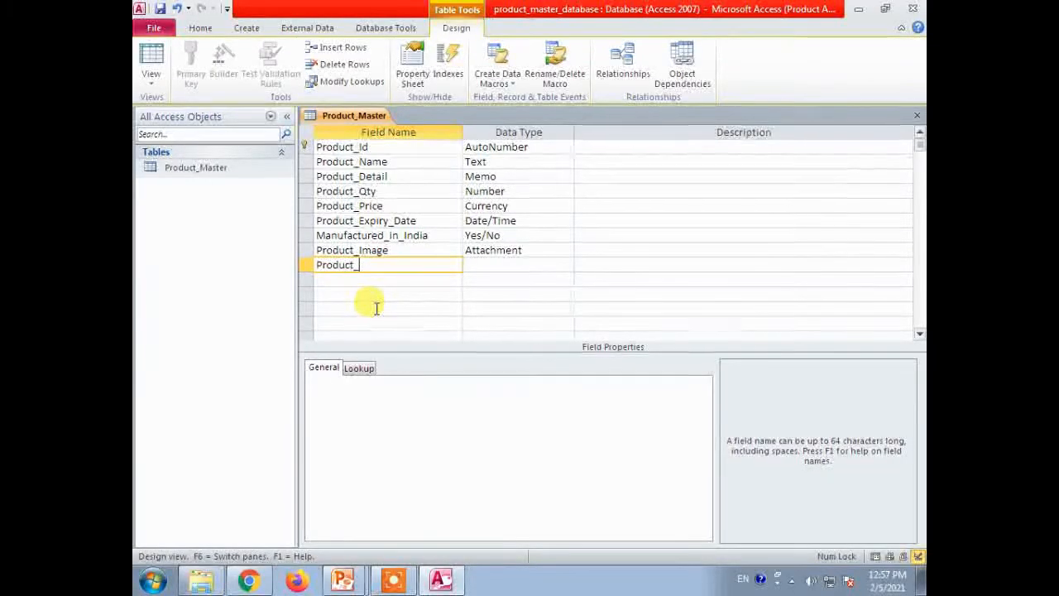
key("Tab")
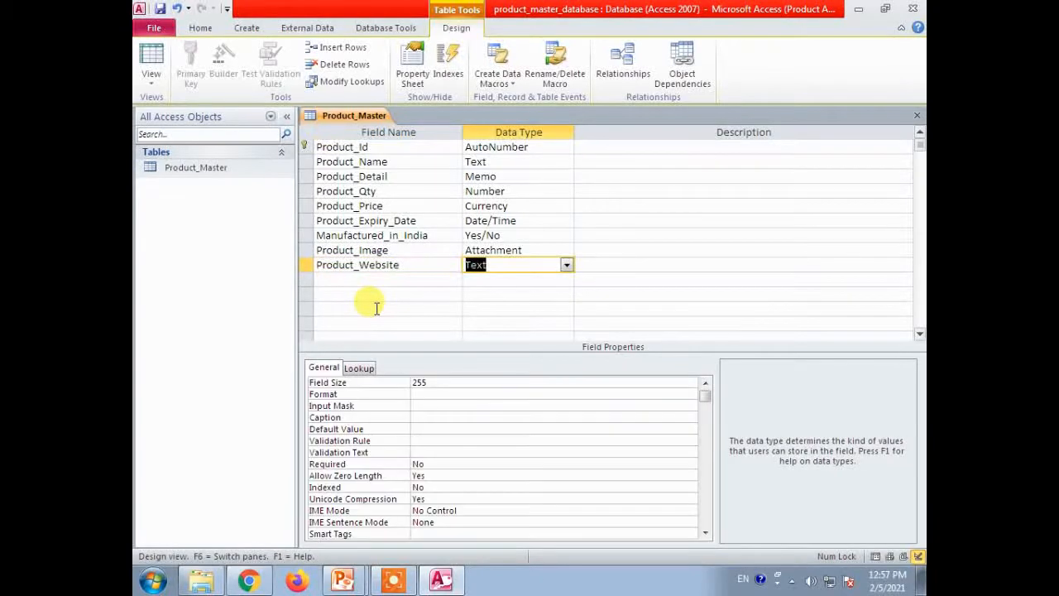
left_click(567, 264)
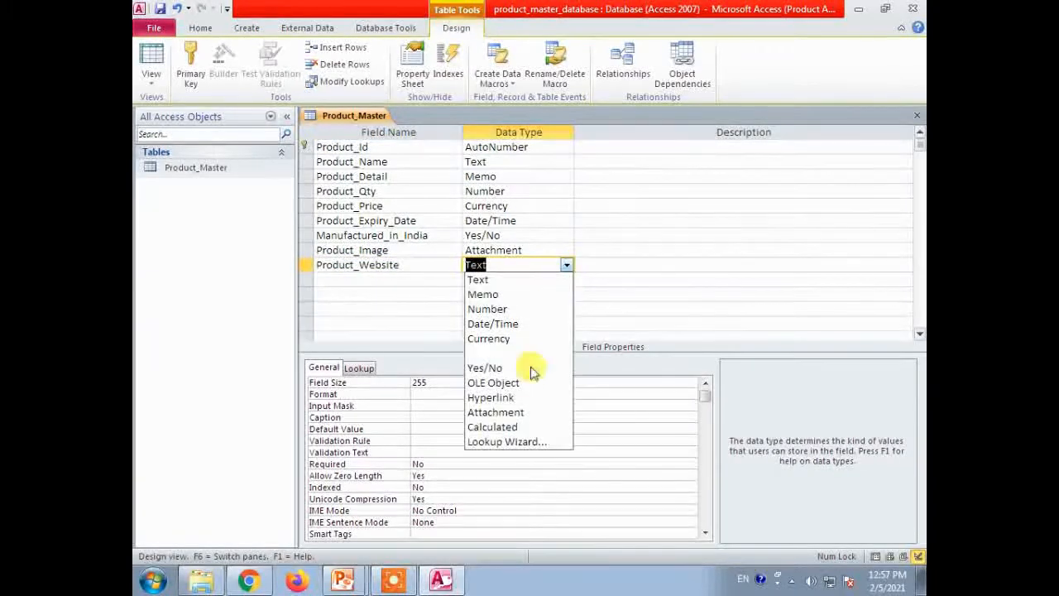
left_click(493, 399)
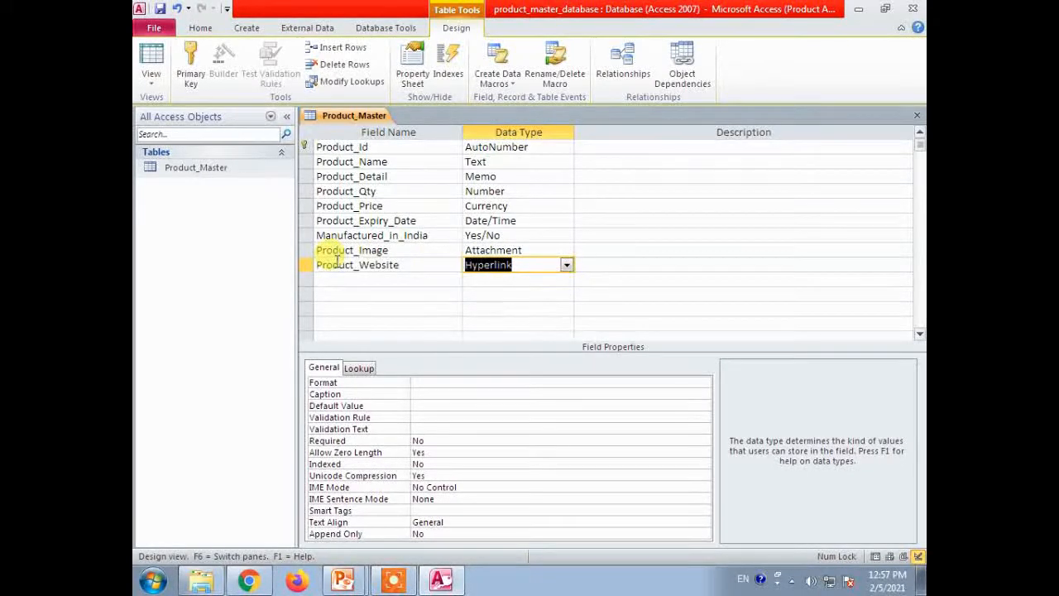
Add a field named Product_Summary with the OLE Object data type, following the PowerPoint slide.
key("Tab")
key("Tab")
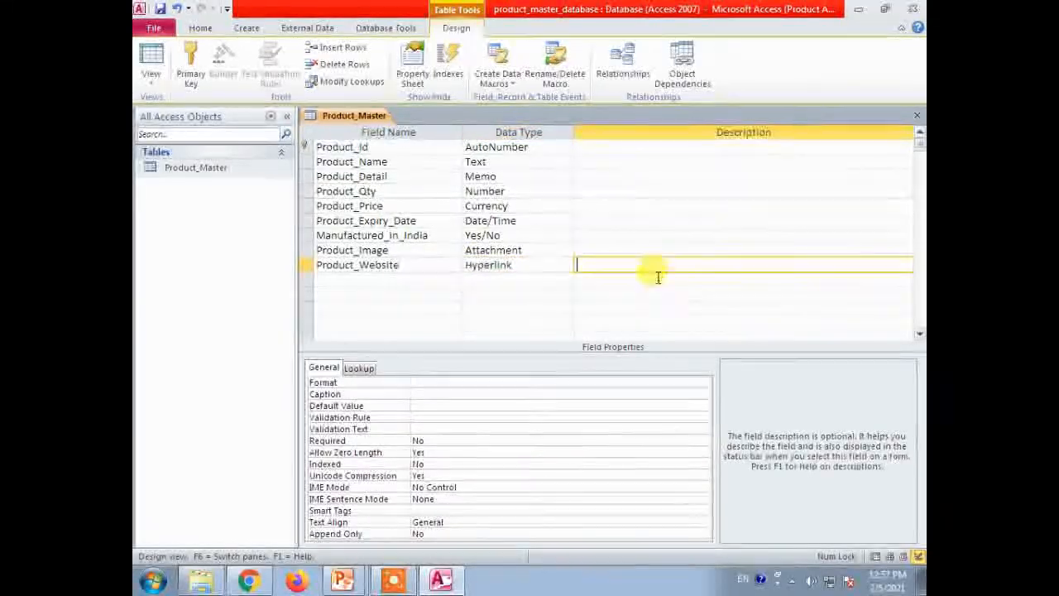
key("alt+Tab")
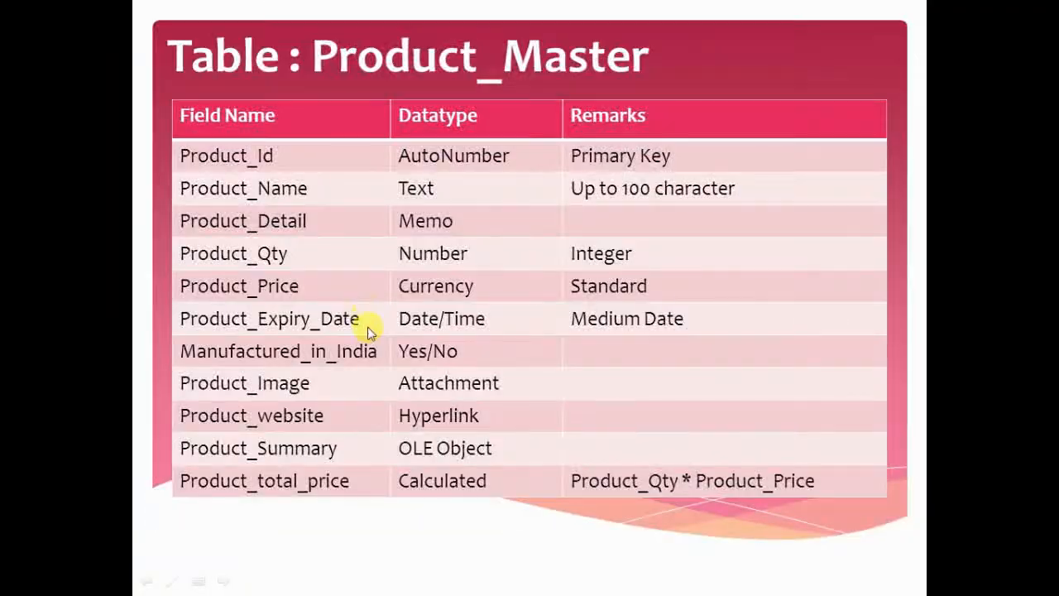
key("alt+Tab")
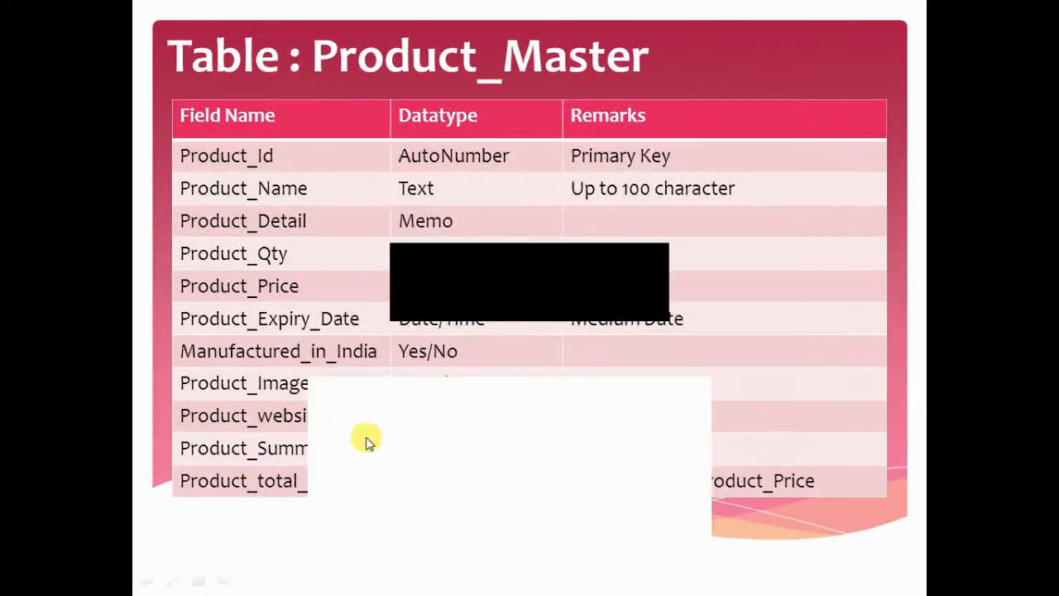
type("Product_Summary")
key("Tab")
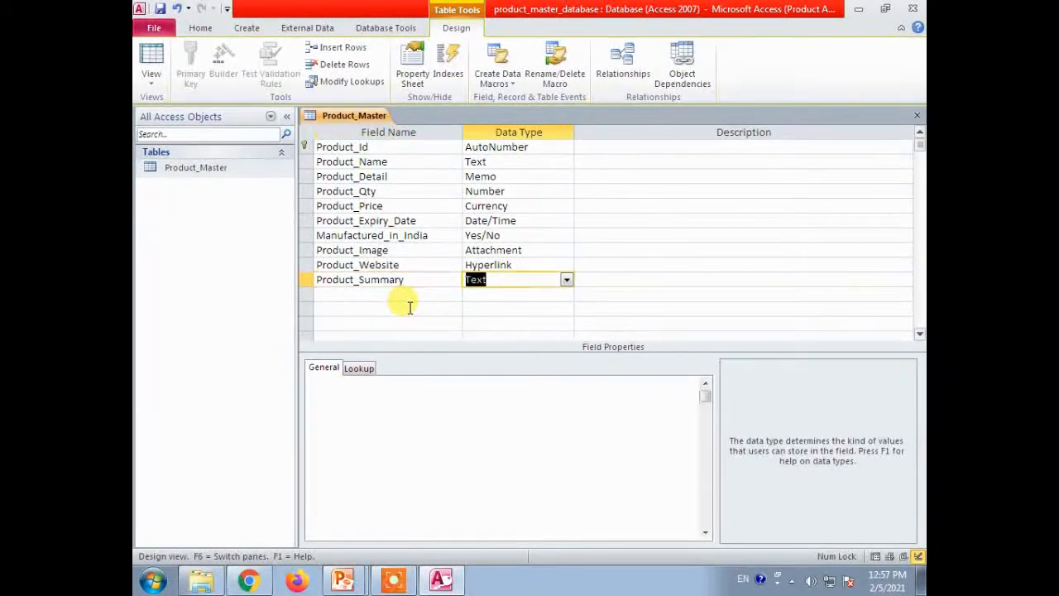
left_click(567, 280)
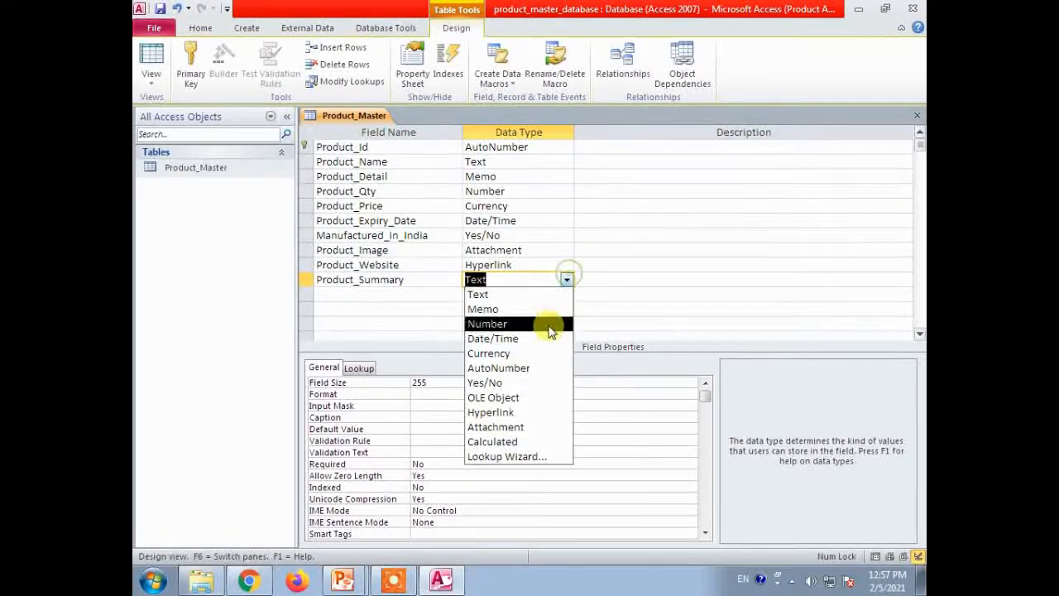
left_click(494, 397)
Check the slide for the last field and add Product_Total_Price with the Calculated data type.
left_click(370, 300)
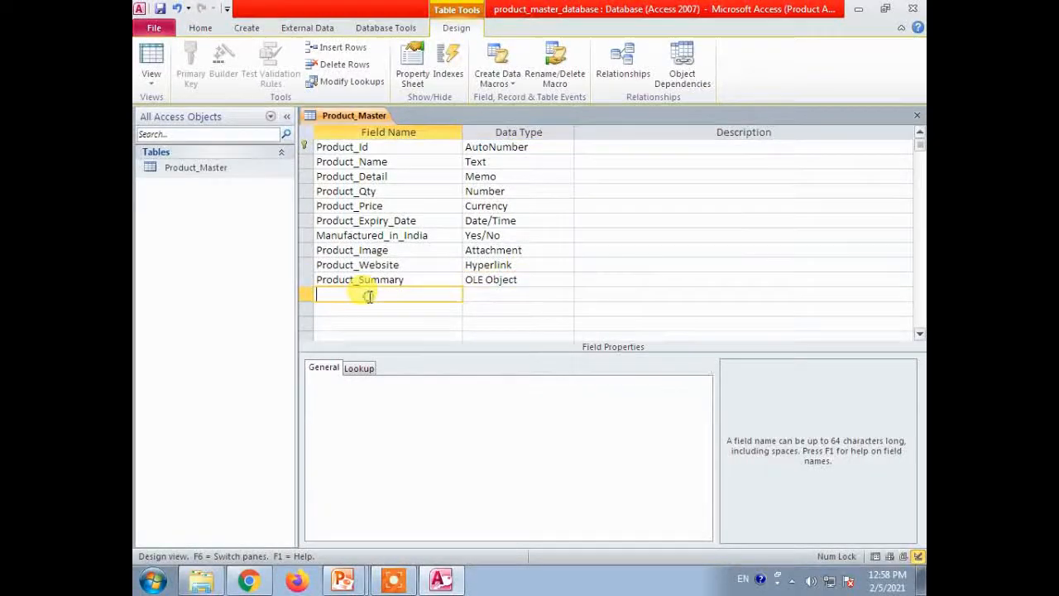
key("alt+Tab")
key("alt+Tab")
type("Pr")
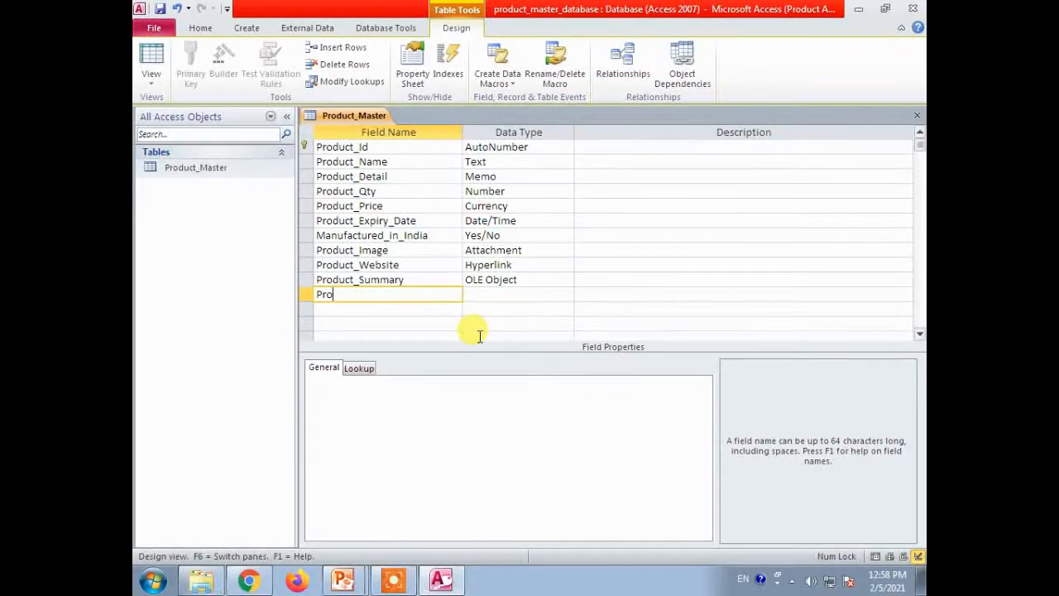
type("oduct_Total_Price")
key("Tab")
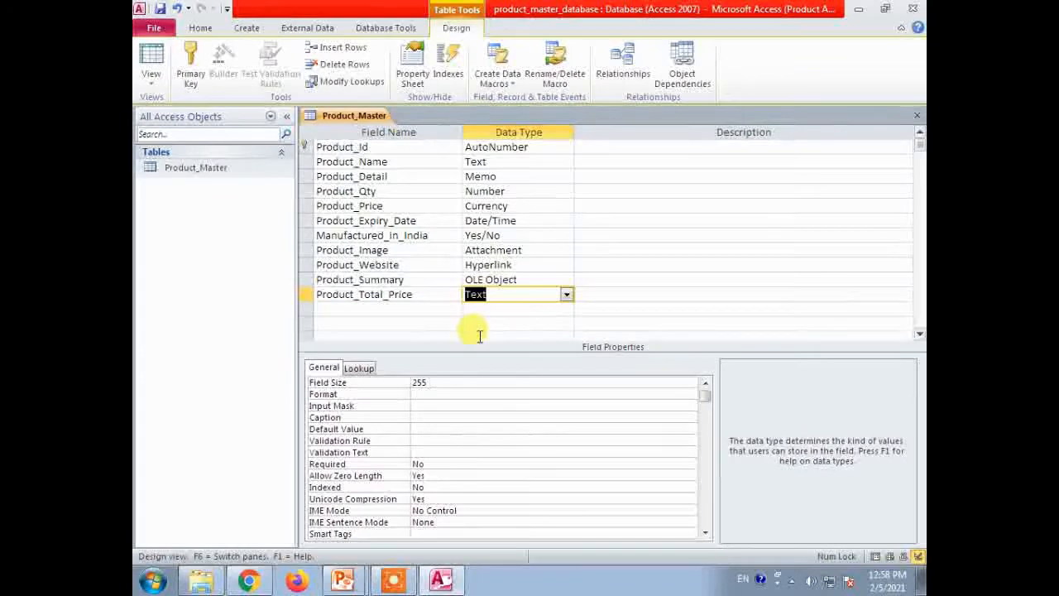
left_click(566, 295)
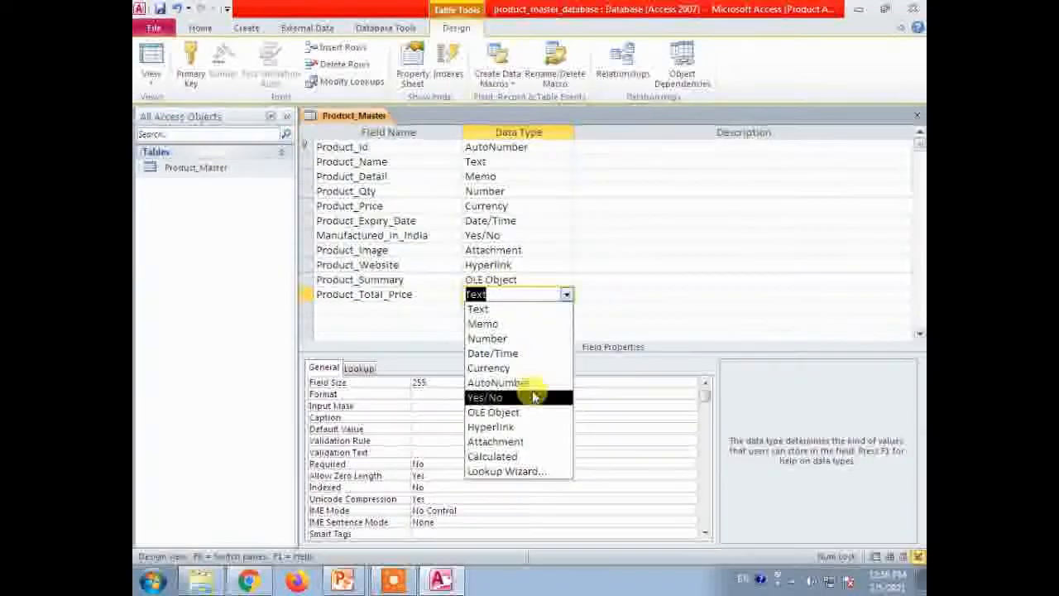
left_click(503, 457)
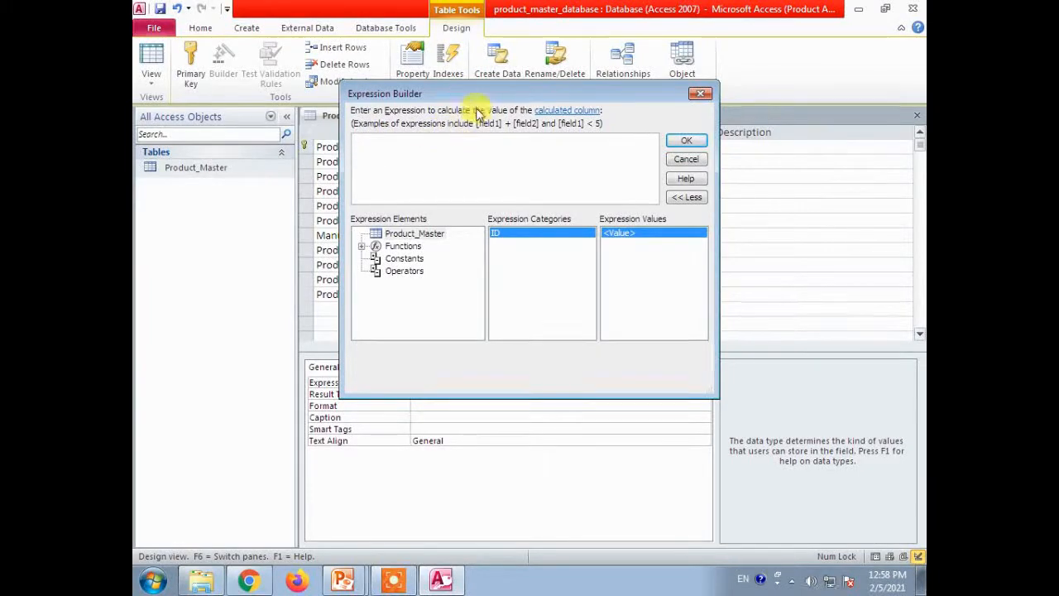
Define the Product_Total_Price expression as [Product_Qty] * [Product_Price] in the Expression Builder, keeping the field list in view.
left_click_drag(463, 99, 462, 223)
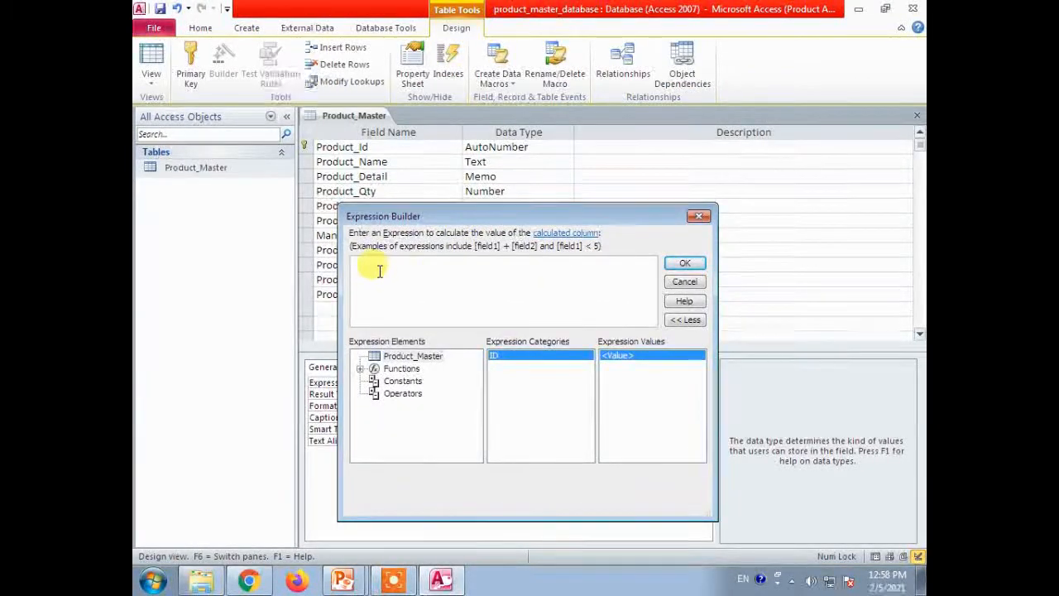
left_click_drag(414, 218, 622, 168)
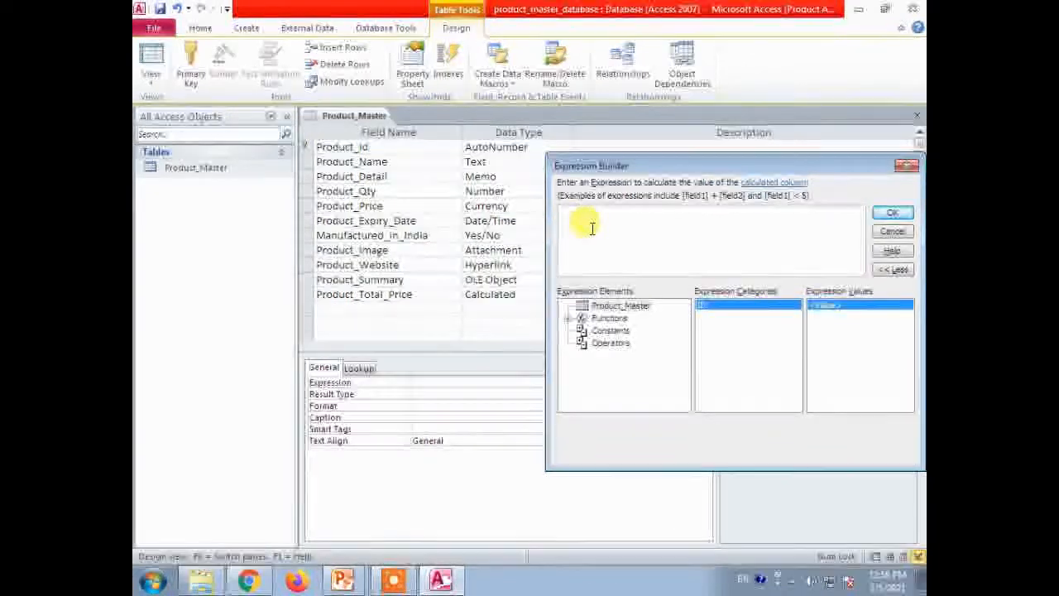
type("[")
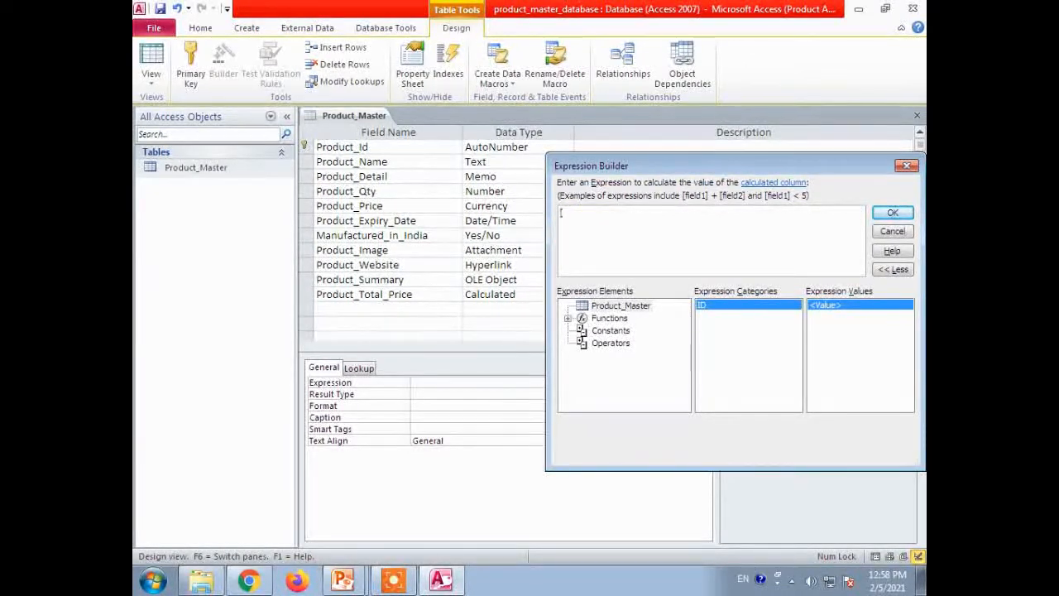
type("Product_Qty]")
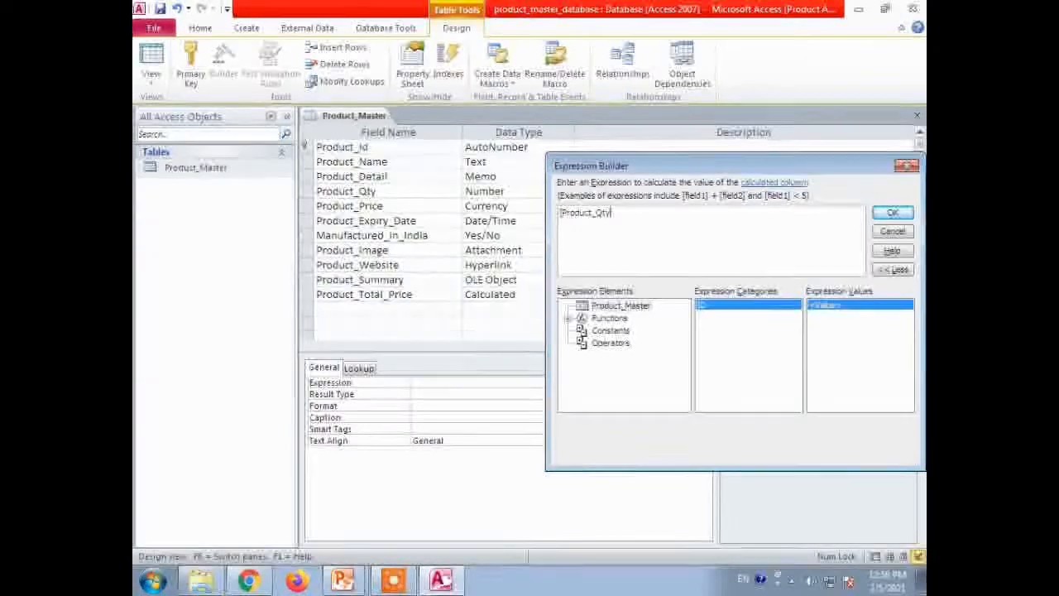
type(" * ")
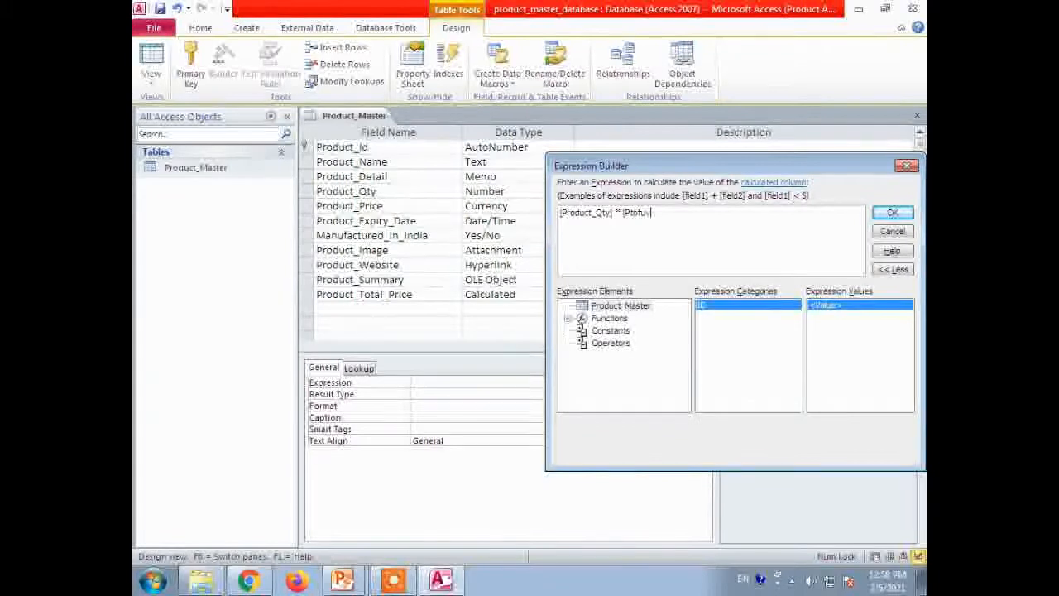
type("[Product_Price]")
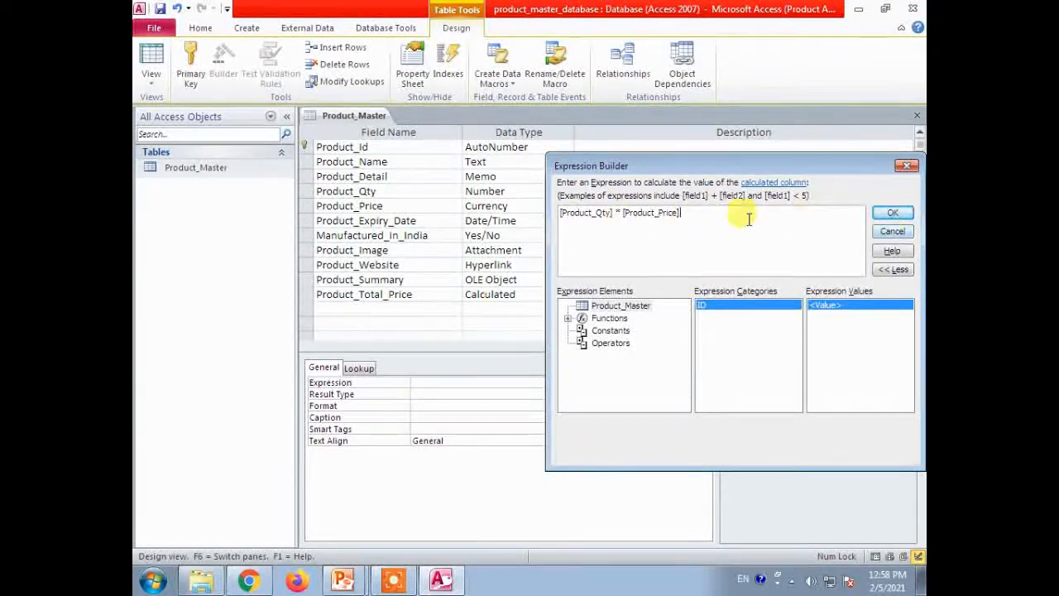
left_click(892, 214)
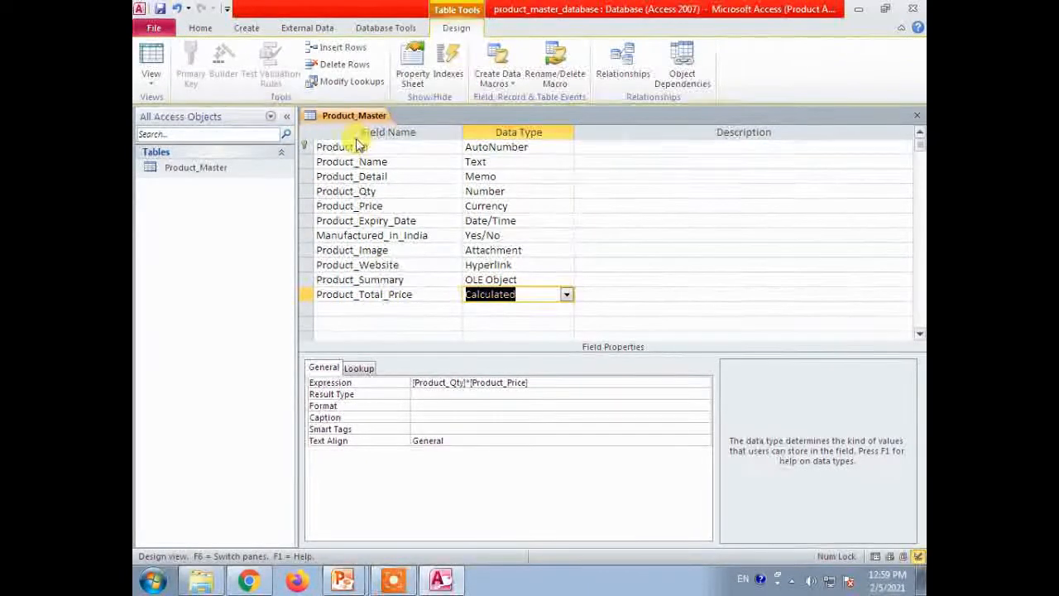
Save the Product_Master table design and open the table in Datasheet View for data entry.
right_click(339, 119)
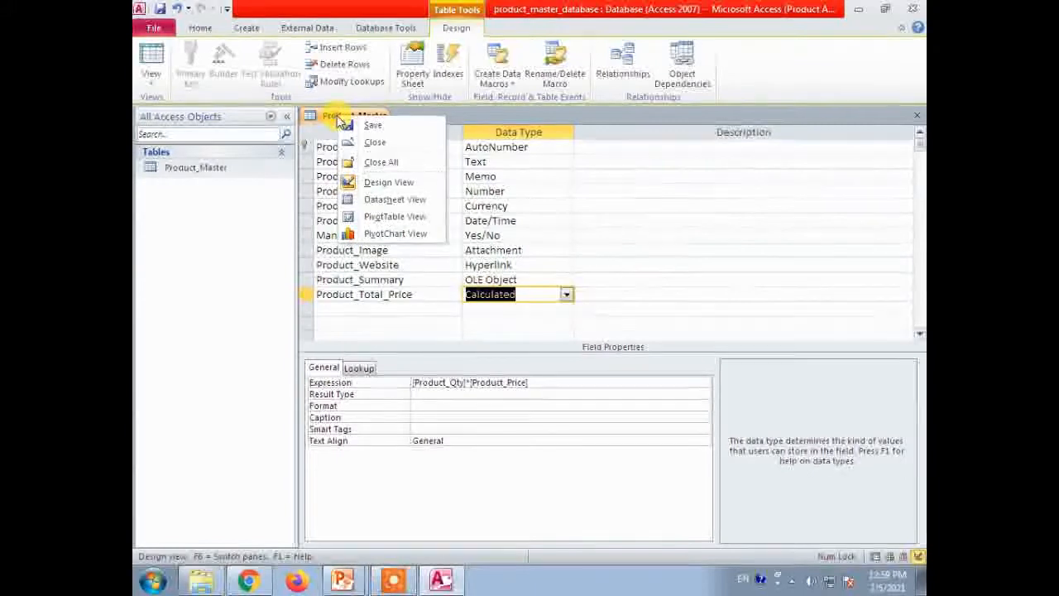
left_click(392, 129)
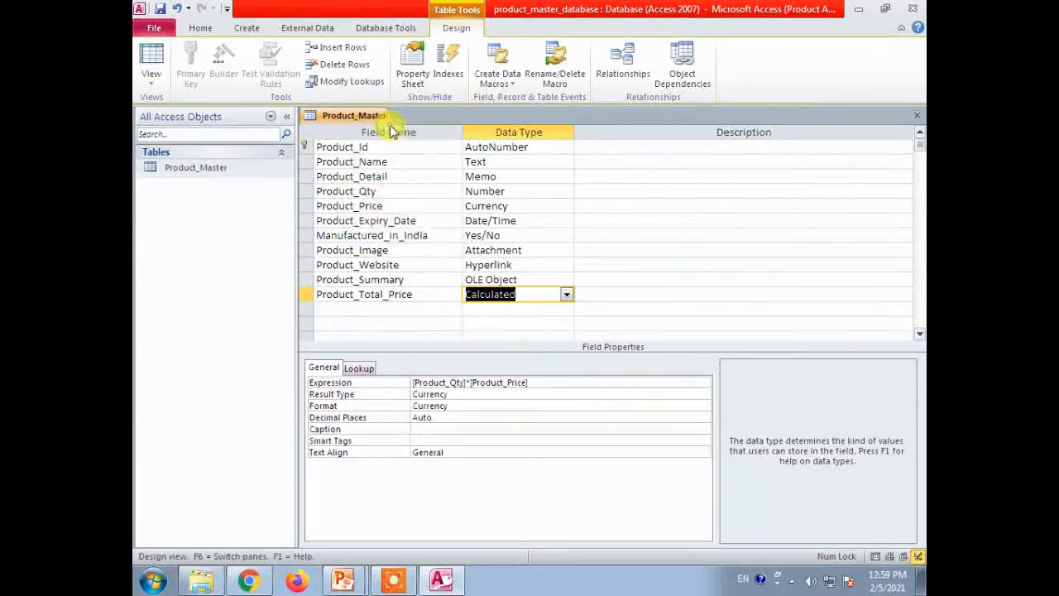
double_click(190, 170)
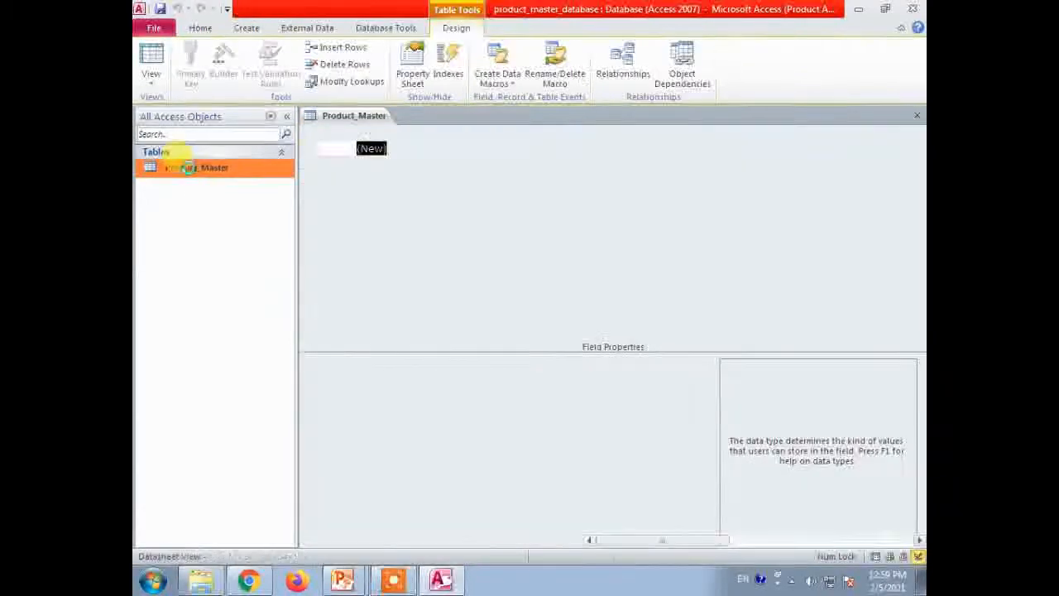
right_click(189, 170)
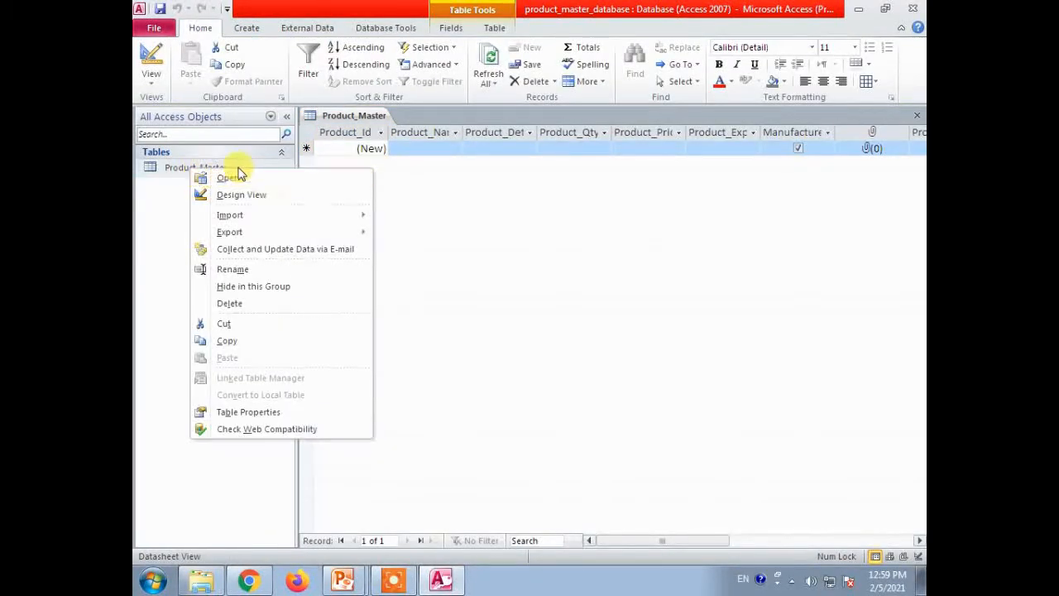
left_click(174, 172)
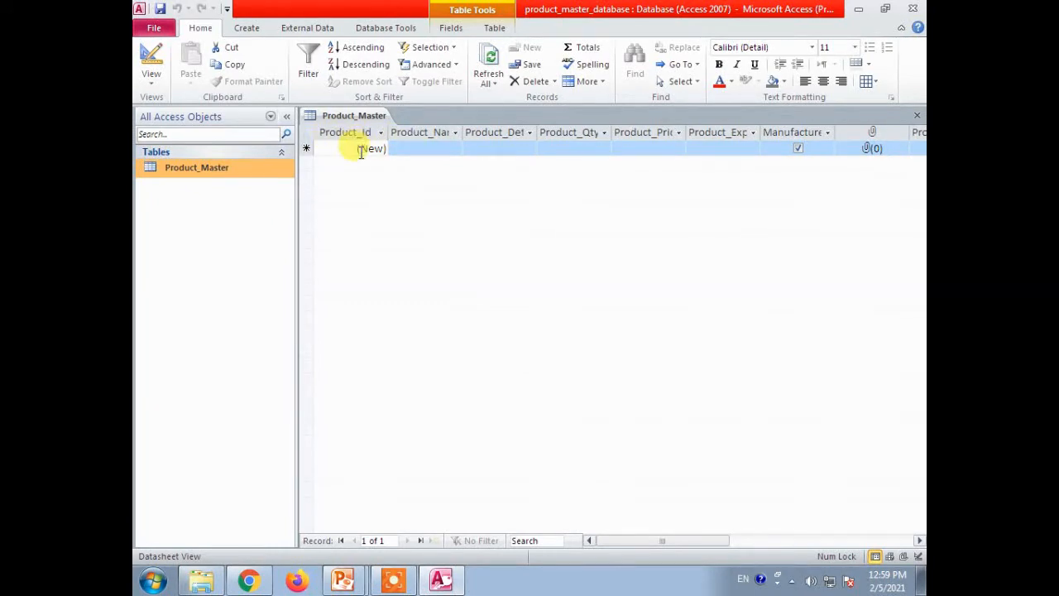
Start the first record with Biscuit as Product_Name and Brittania biscuit as Product_Detail.
left_click(406, 145)
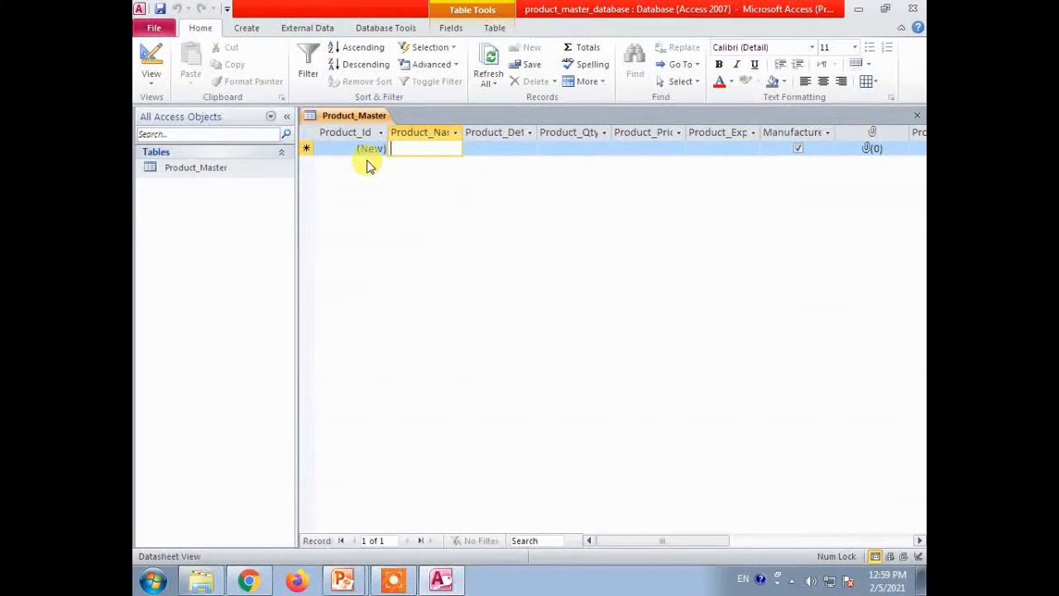
type("Bisc")
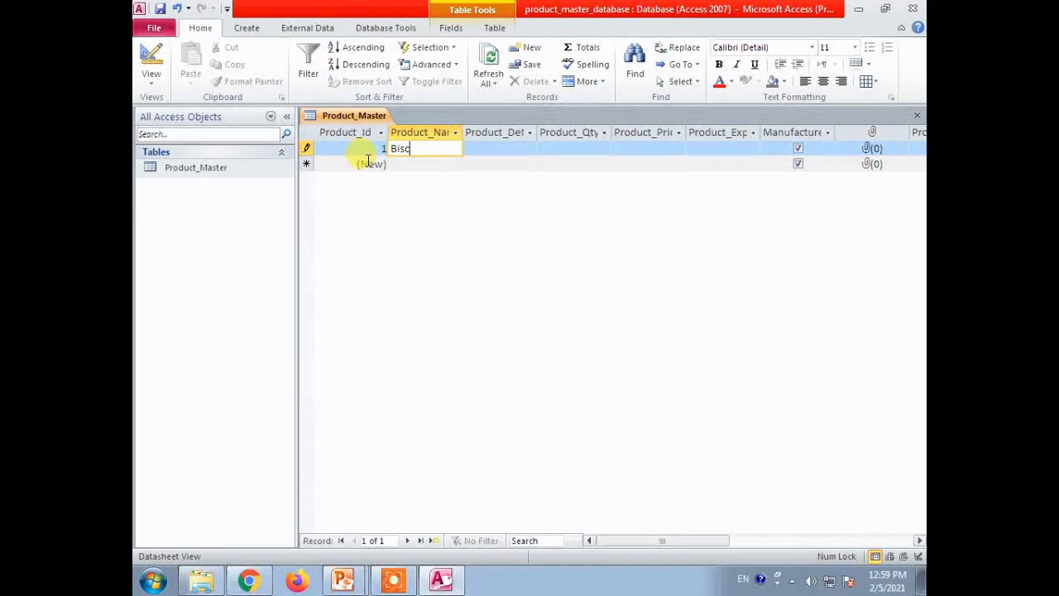
type("uit")
key("Tab")
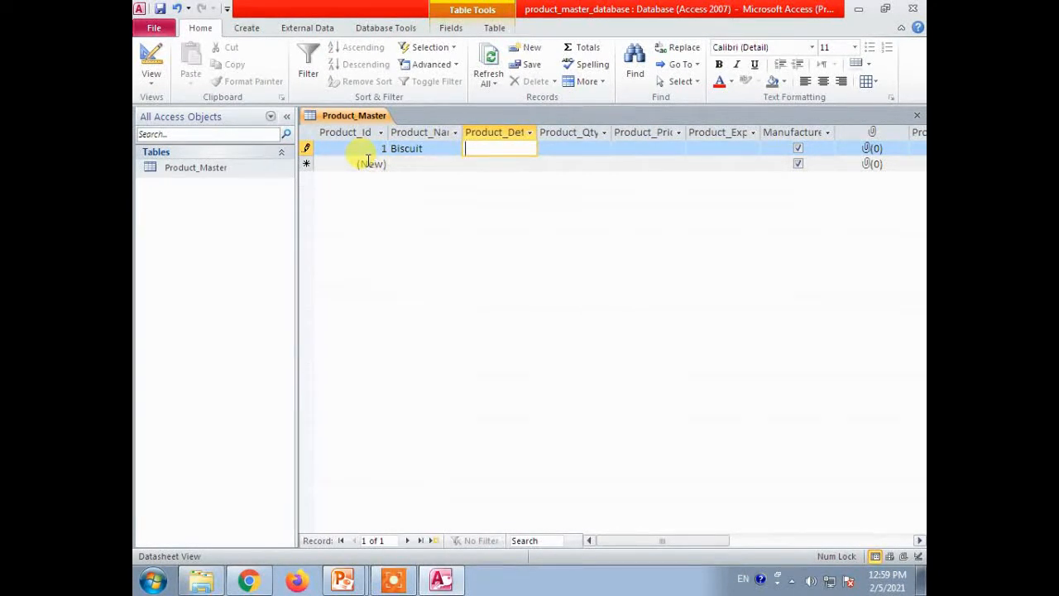
type("Britta")
type("nia biscuit")
key("Tab")
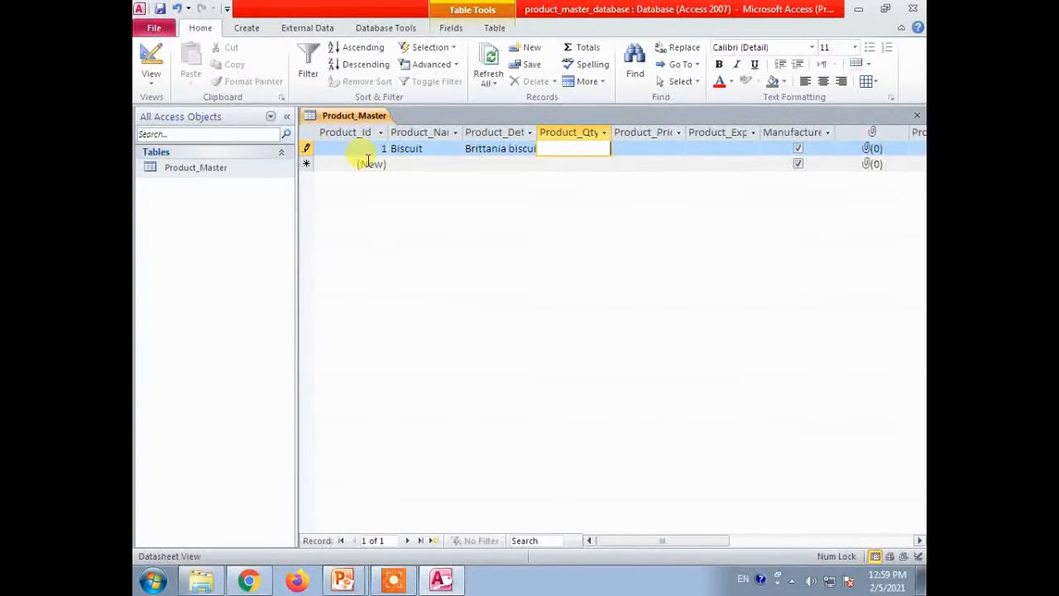
Enter 5 as Product_Qty and 60 as Product_Price for the Biscuit record.
type("5")
key("Tab")
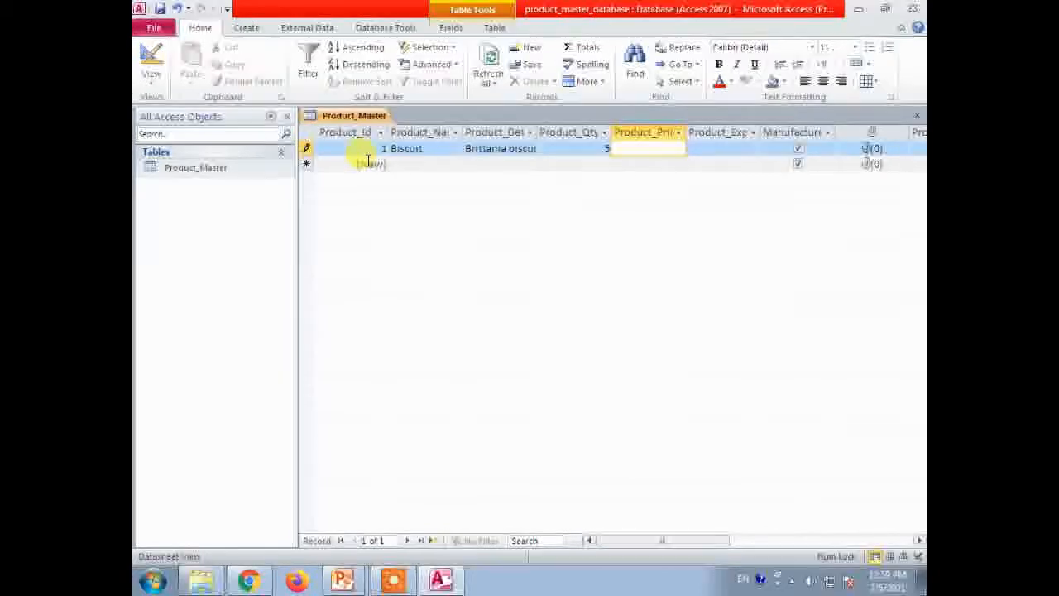
type("60")
key("Tab")
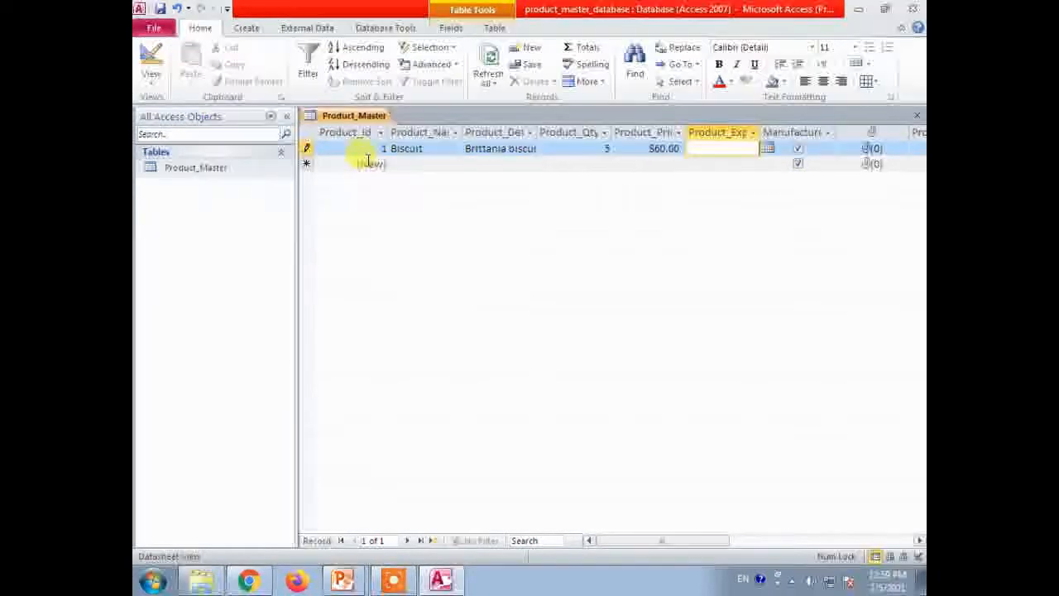
Pick 16 June 2021 as the Biscuit record's Product_Expiry_Date and clear its Manufactured_in_India check box.
left_click(619, 150)
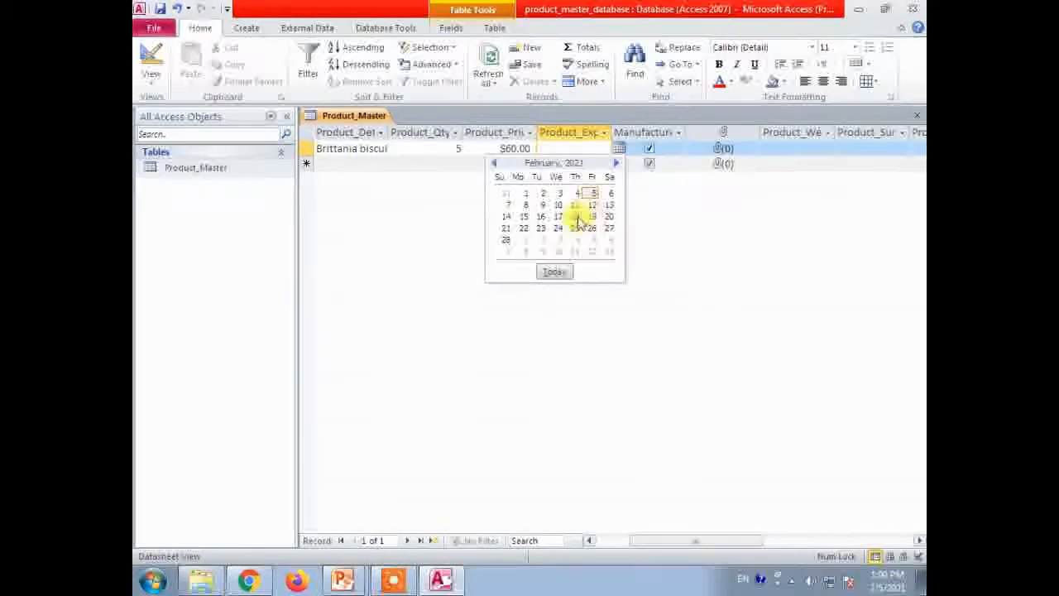
left_click(615, 163)
left_click(616, 163)
left_click(616, 163)
left_click(616, 162)
left_click(560, 217)
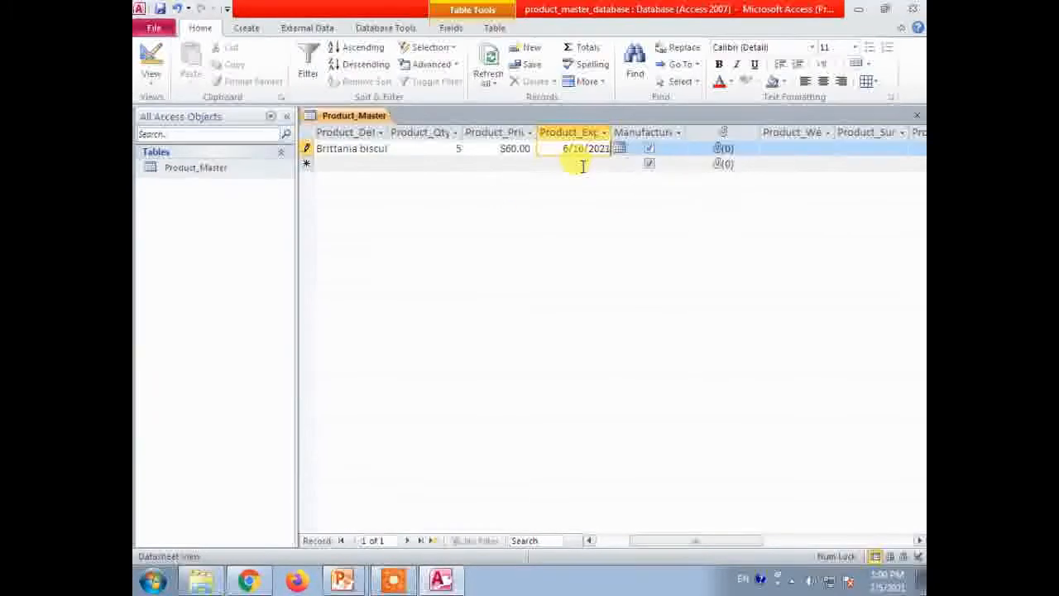
key("Tab")
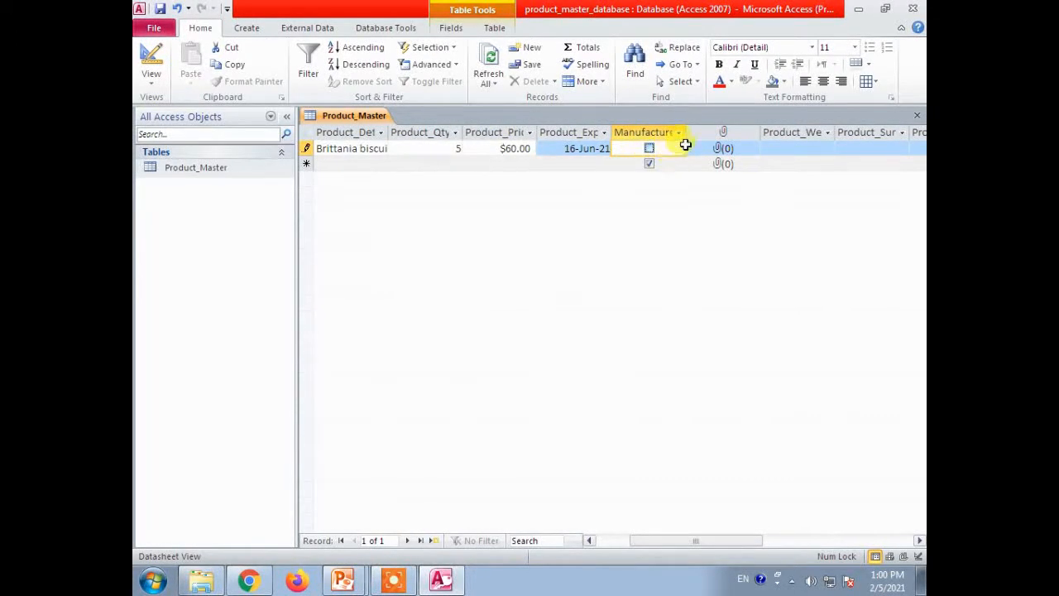
key("Tab")
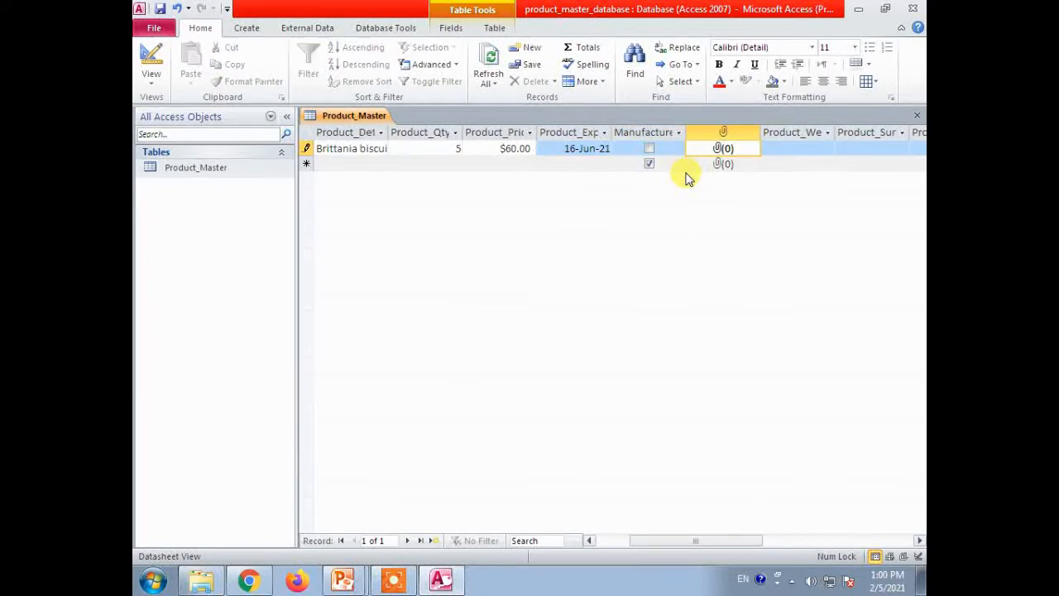
Attach Chrysanthemum.jpg from the Sample Pictures folder to the Biscuit record's Product_Image field.
double_click(722, 150)
left_click(637, 241)
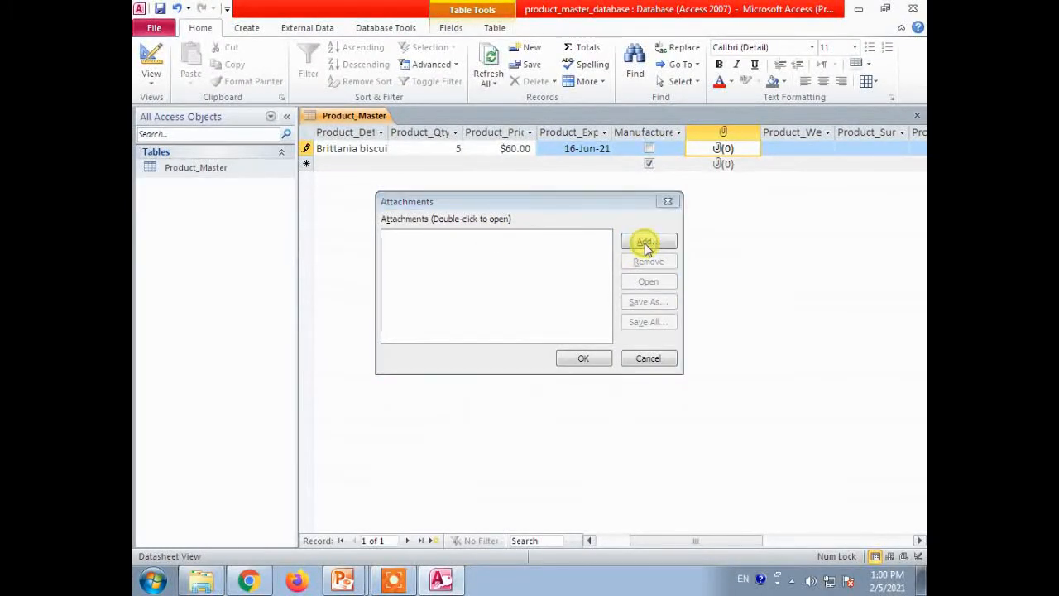
mouse_move(498, 326)
left_mouse_down()
mouse_move(507, 405)
mouse_move(516, 324)
left_mouse_up()
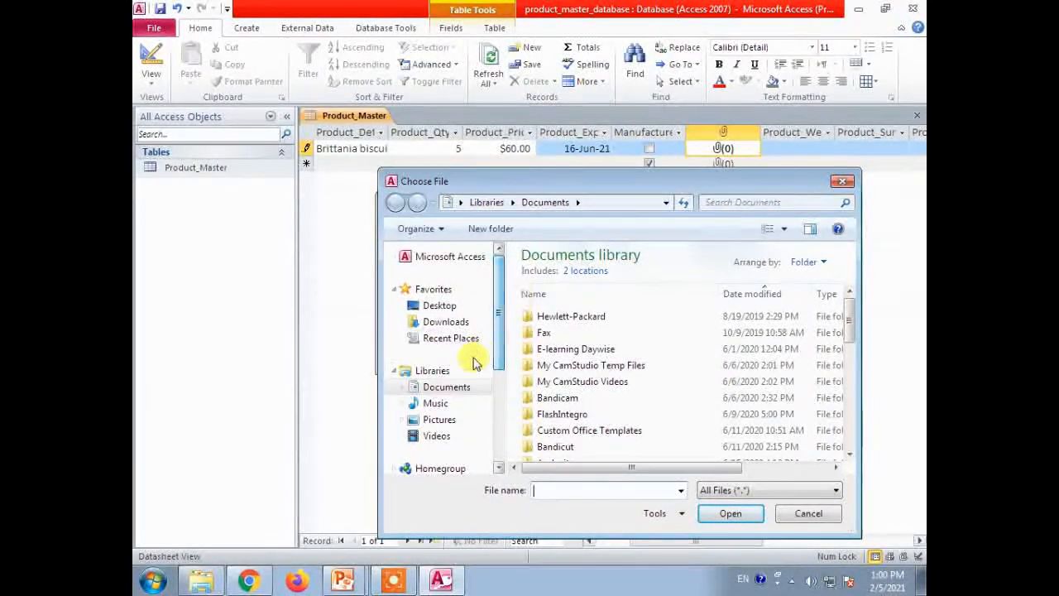
left_click(443, 419)
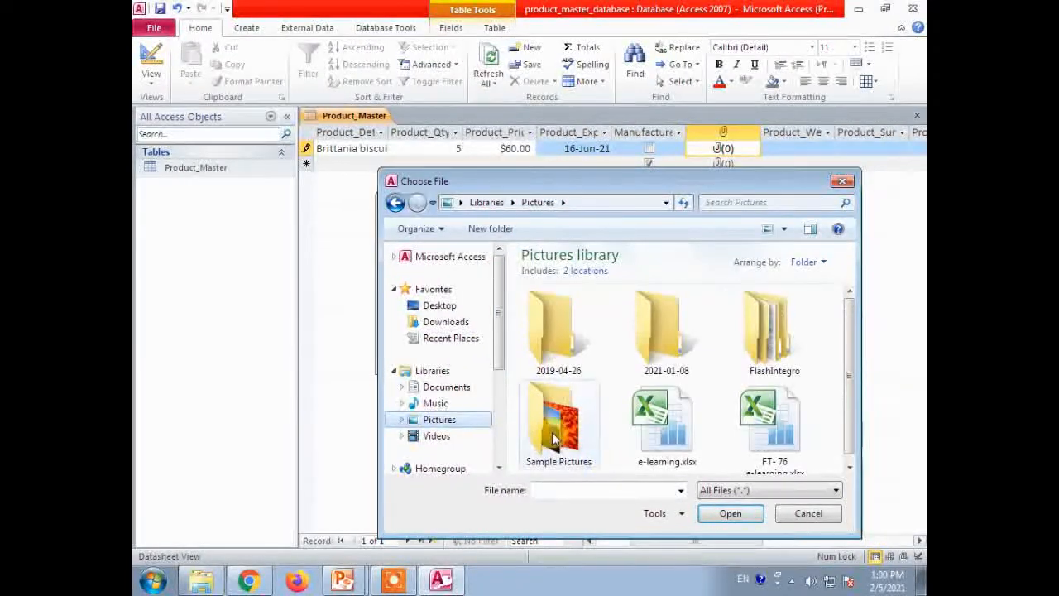
double_click(556, 428)
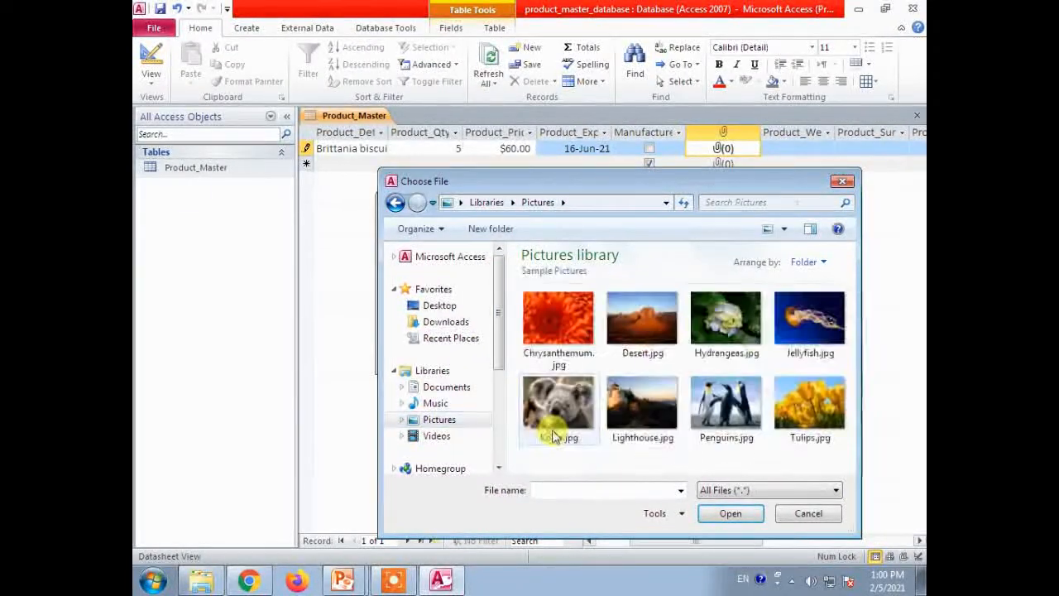
left_click(570, 318)
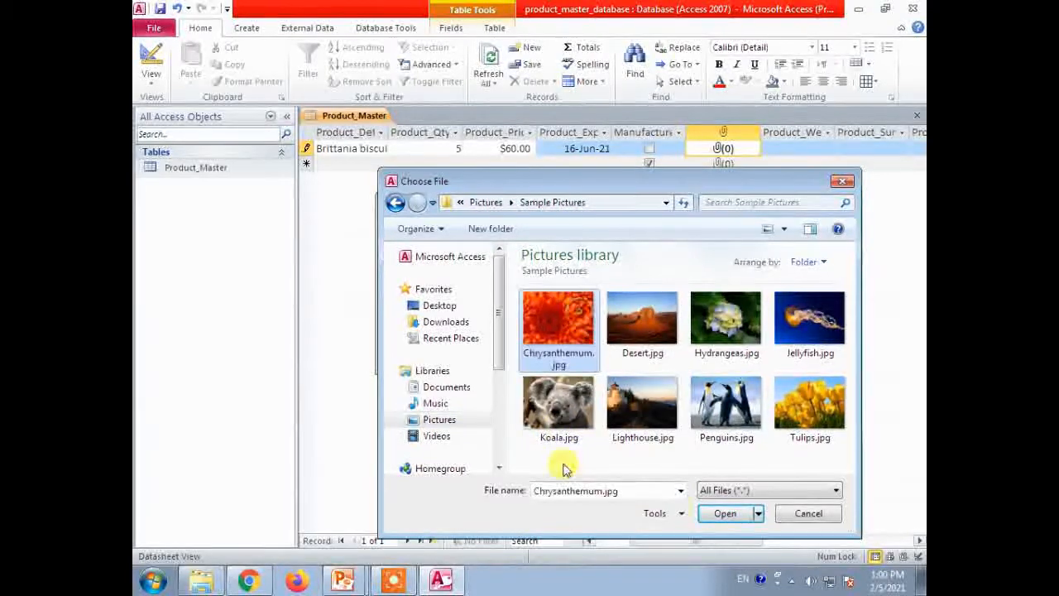
left_click(724, 514)
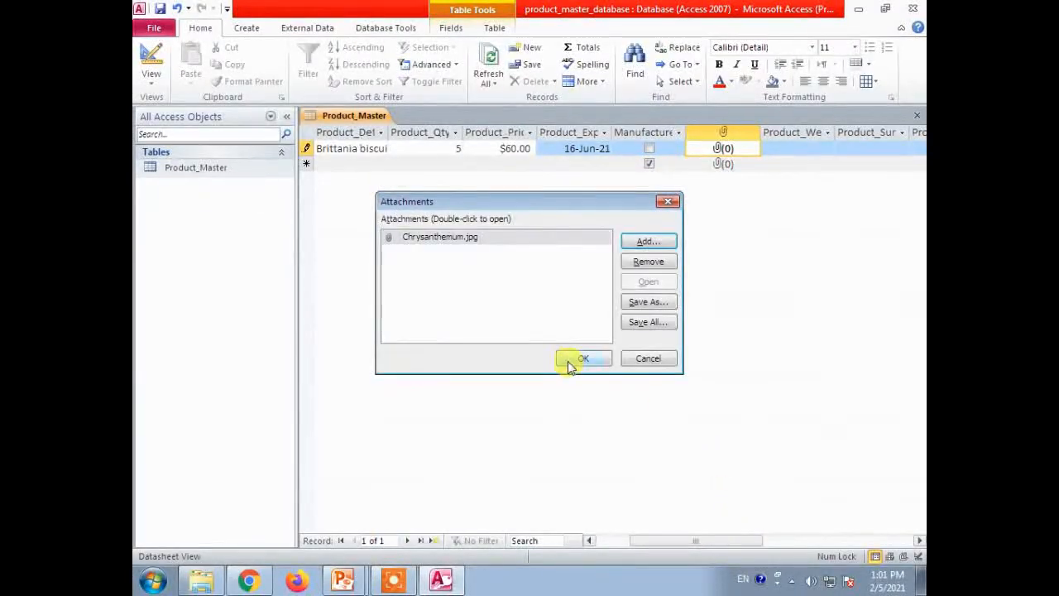
left_click(570, 358)
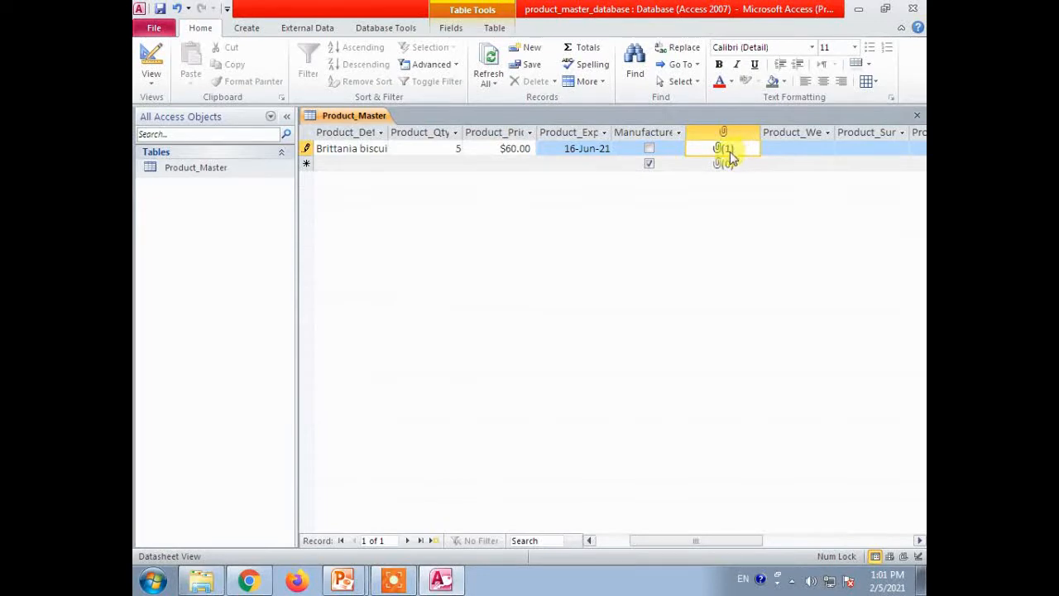
left_click(800, 150)
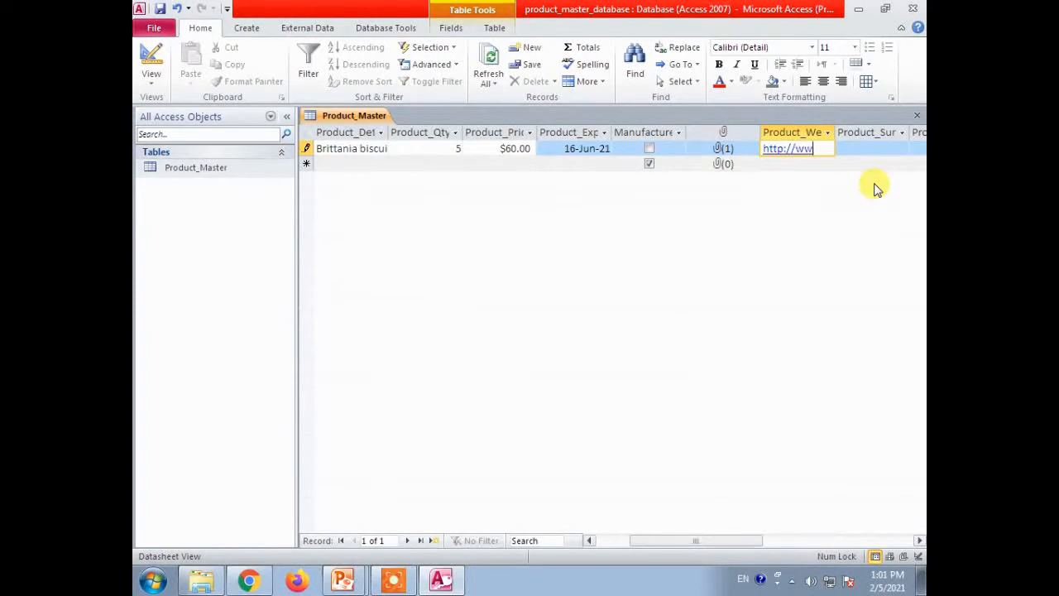
type("ittania.com")
key("Tab")
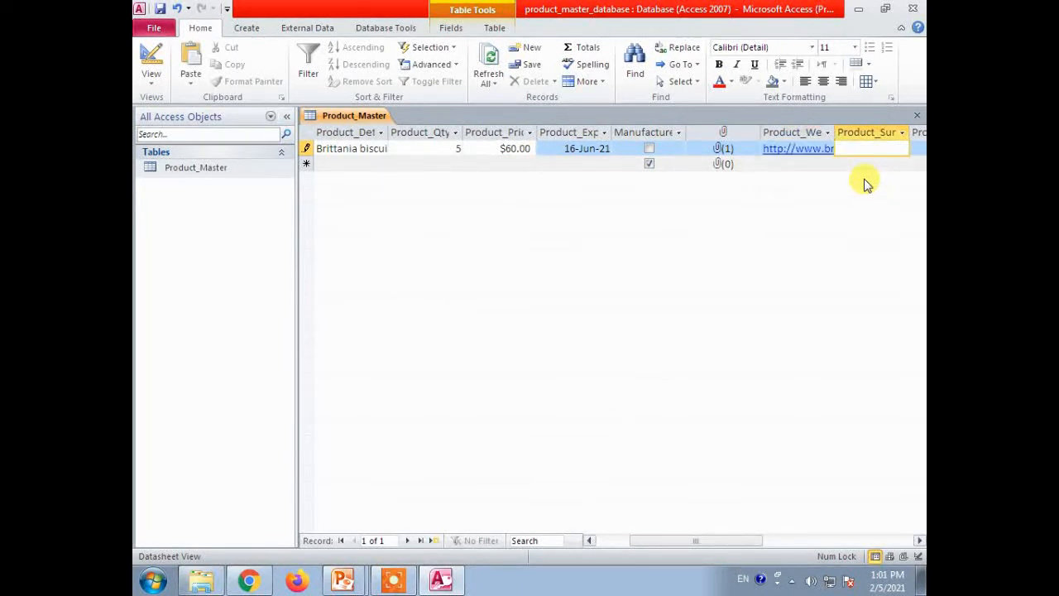
Insert a new Microsoft Excel 97-2003 Worksheet object in the Biscuit record's Product_Summary field.
left_click_drag(712, 543, 743, 539)
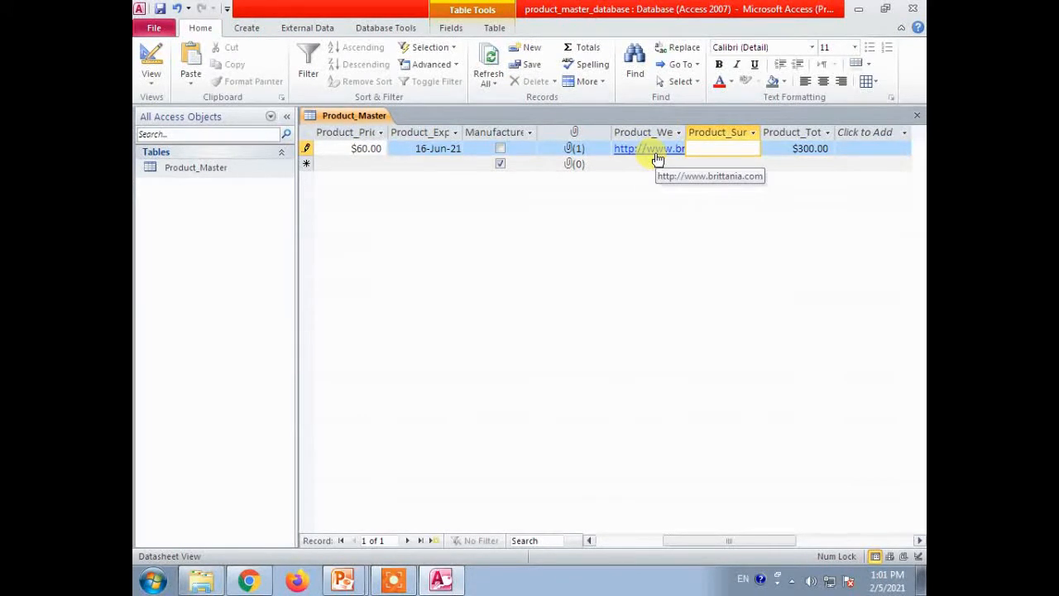
right_click(730, 151)
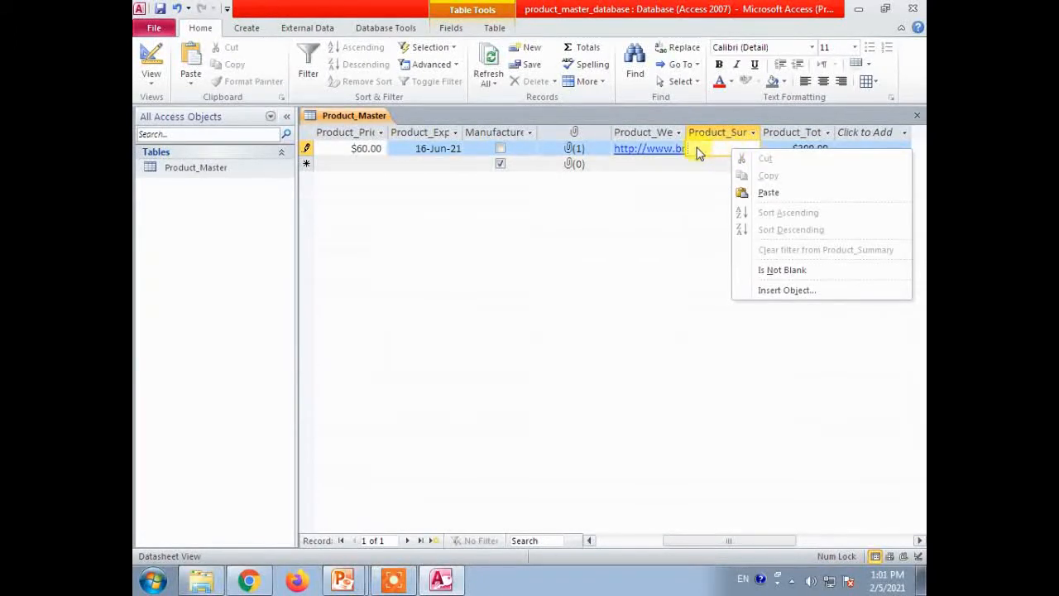
right_click(699, 147)
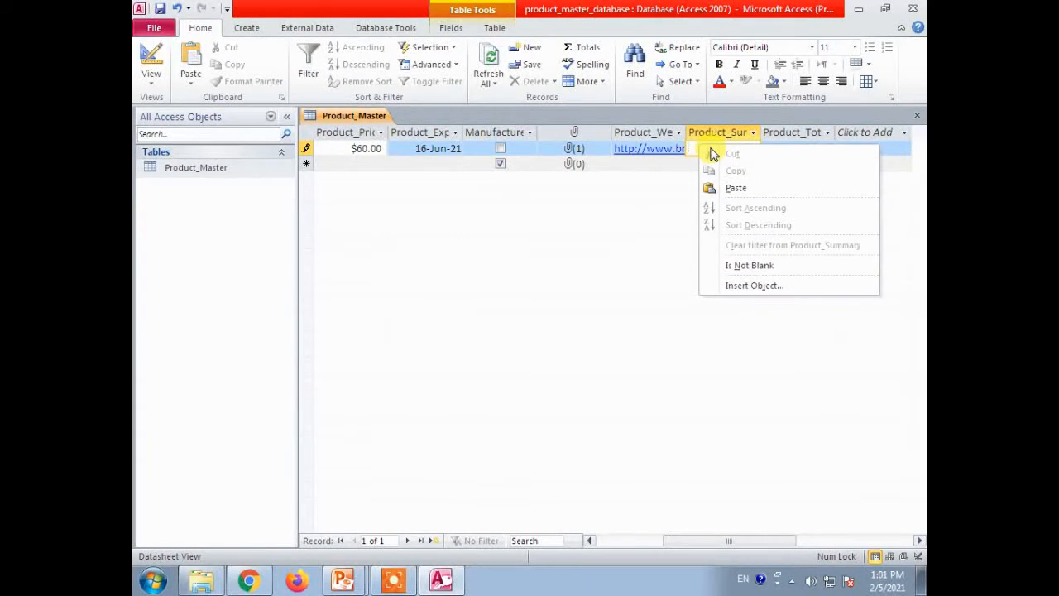
left_click(757, 287)
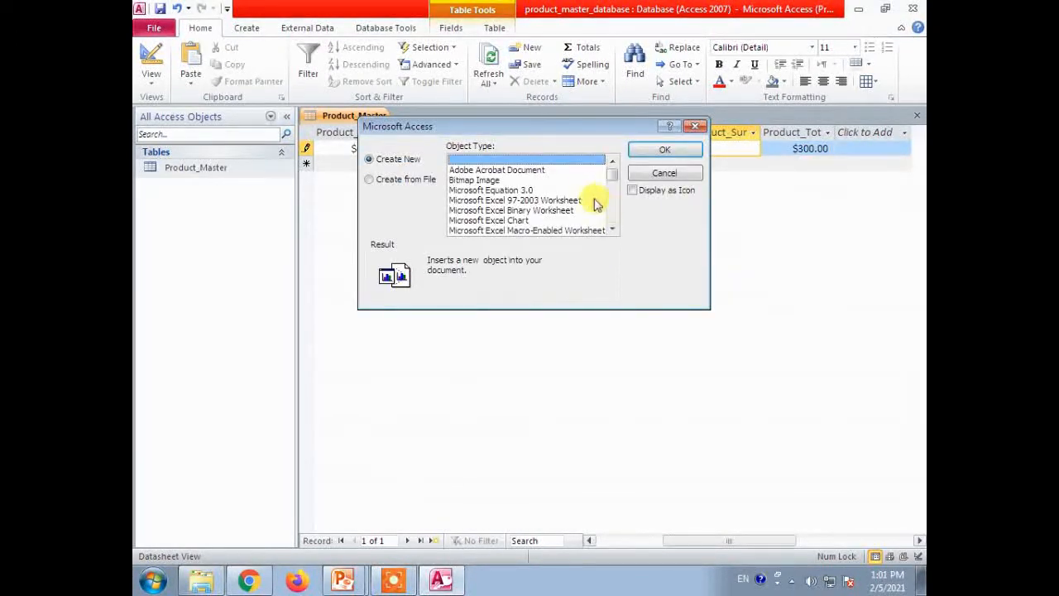
left_click(546, 200)
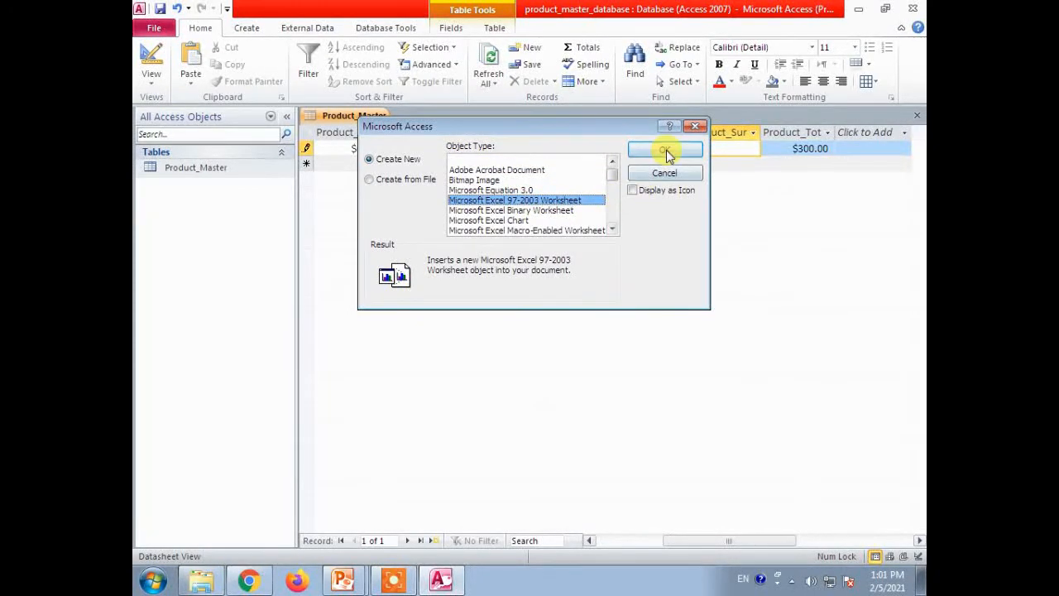
left_click(666, 151)
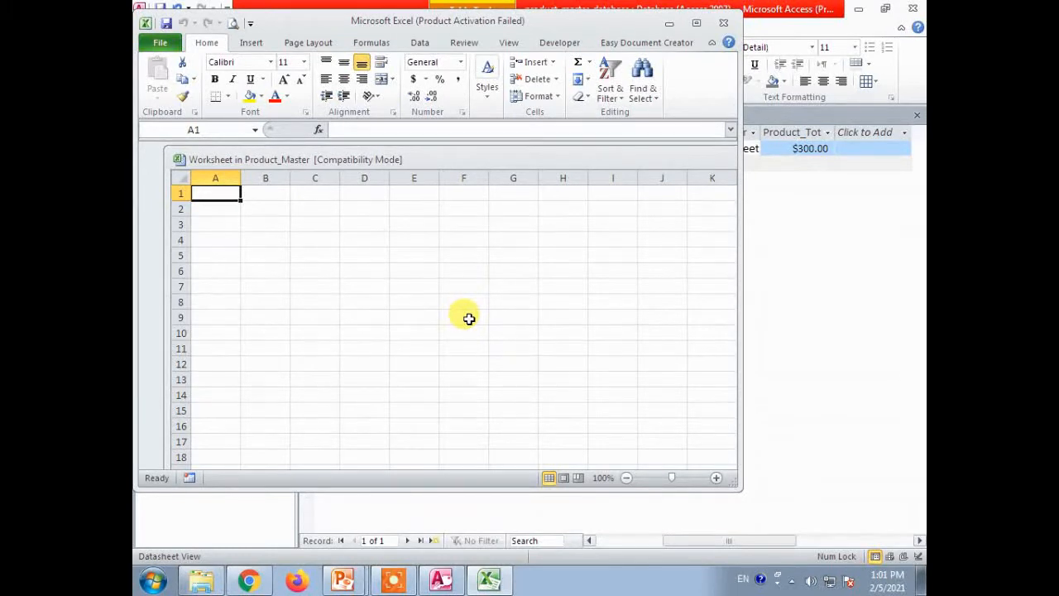
Enter Brittania Biscuit in cell A1 and 2020 in cell B1 of the embedded worksheet.
type("Br")
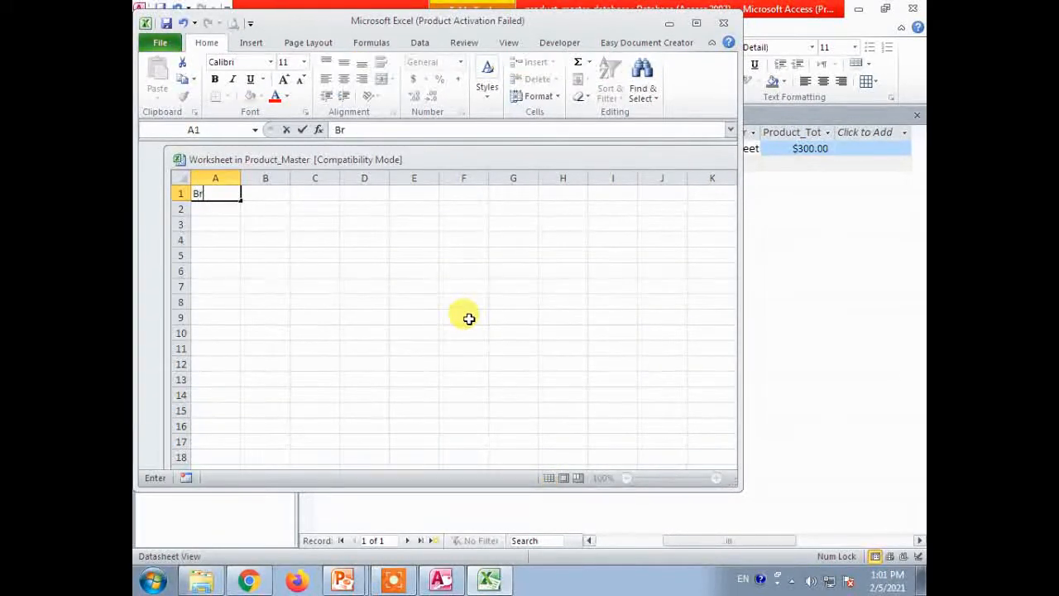
type("ittania Biscuit")
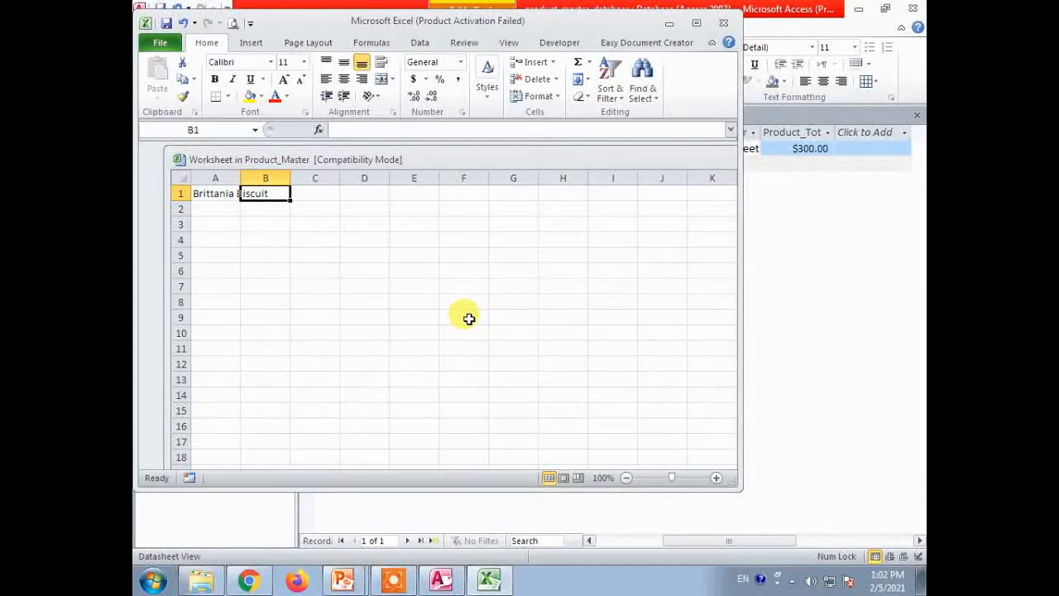
type("2020")
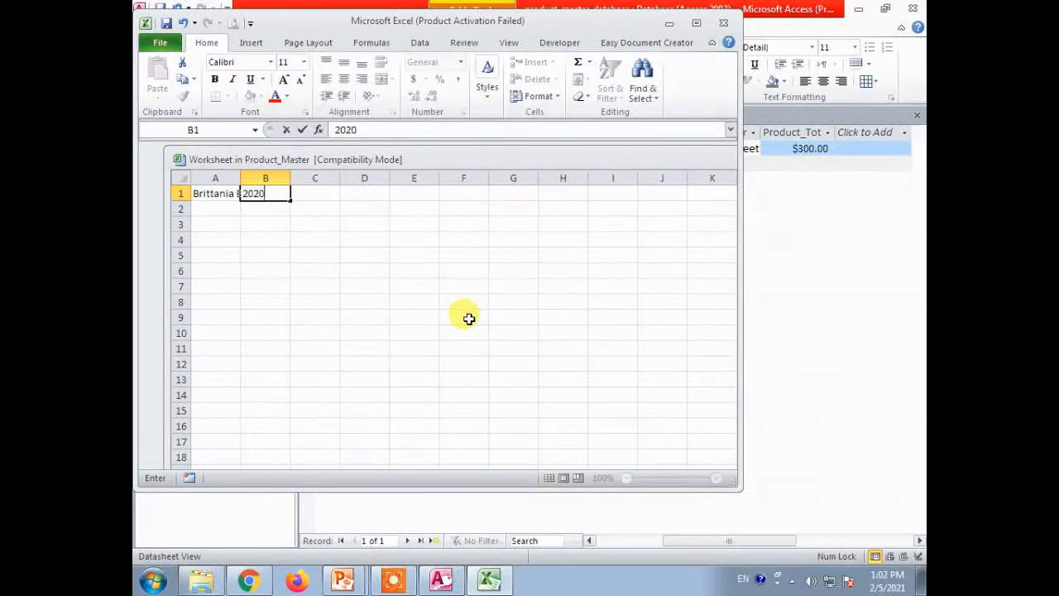
key("Tab")
key("Left")
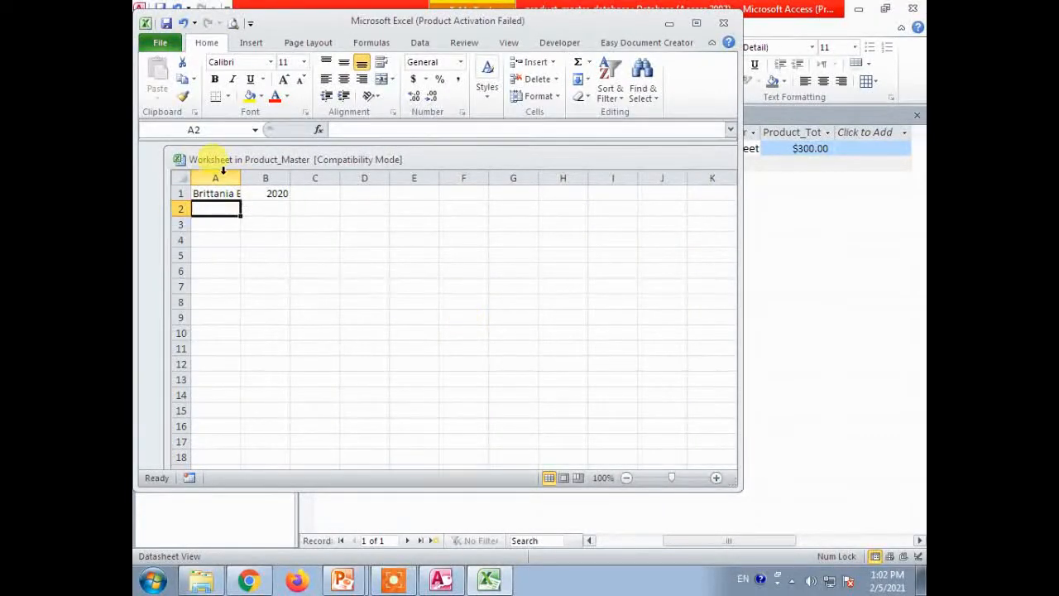
left_click_drag(286, 192, 355, 190)
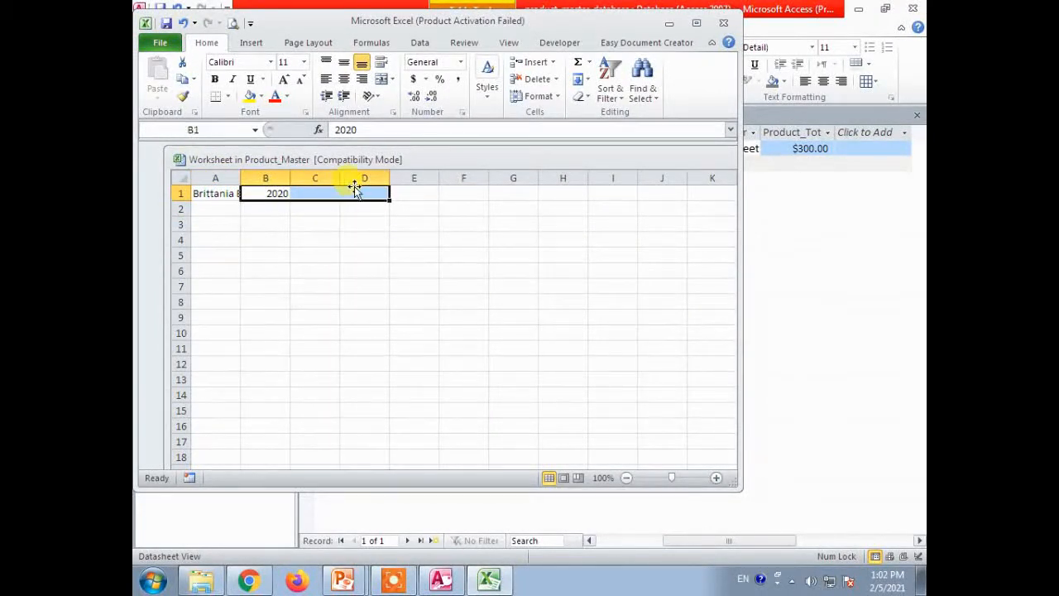
Merge and center cells B1:D1 of the embedded worksheet and enter Jan, Feb and March in cells B2:D2.
left_click(380, 80)
left_click(256, 207)
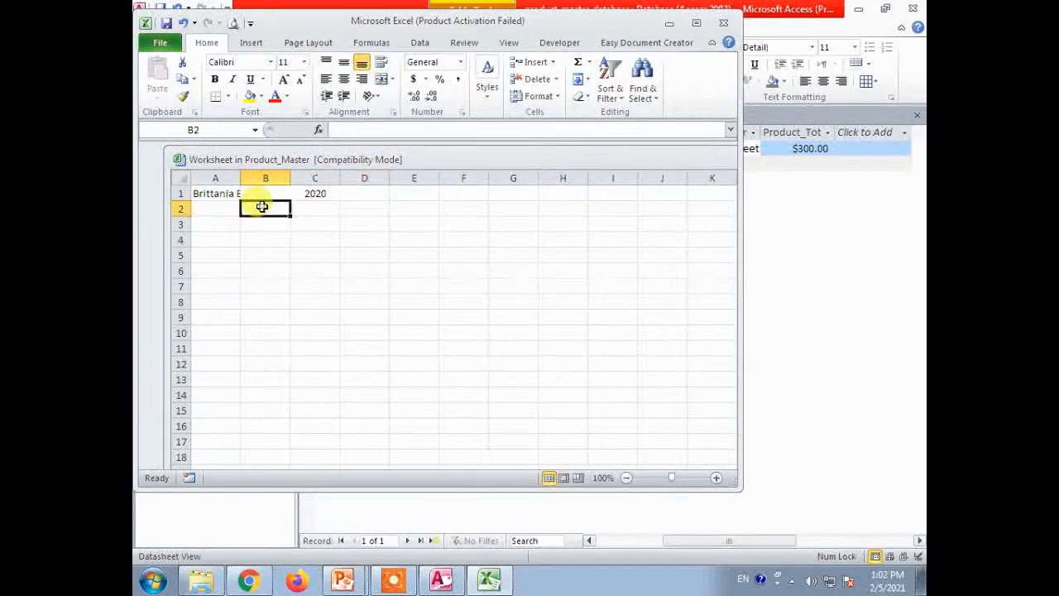
type("Jan")
key("Tab")
type("Feb")
key("Tab")
type("Marc")
key("Left")
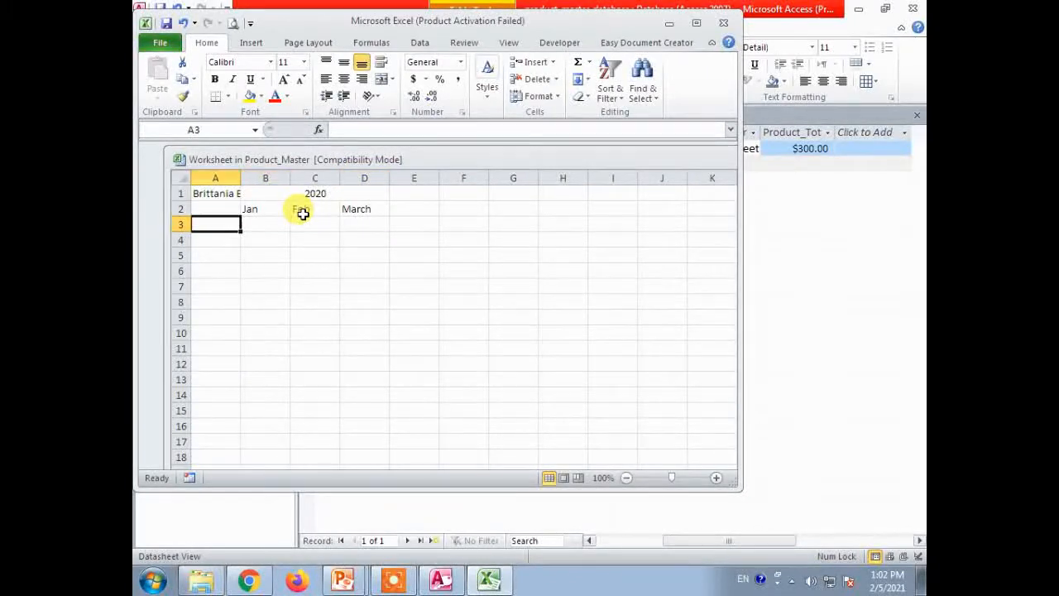
Replace the text in cell A1 of the embedded worksheet with product.
key("Right")
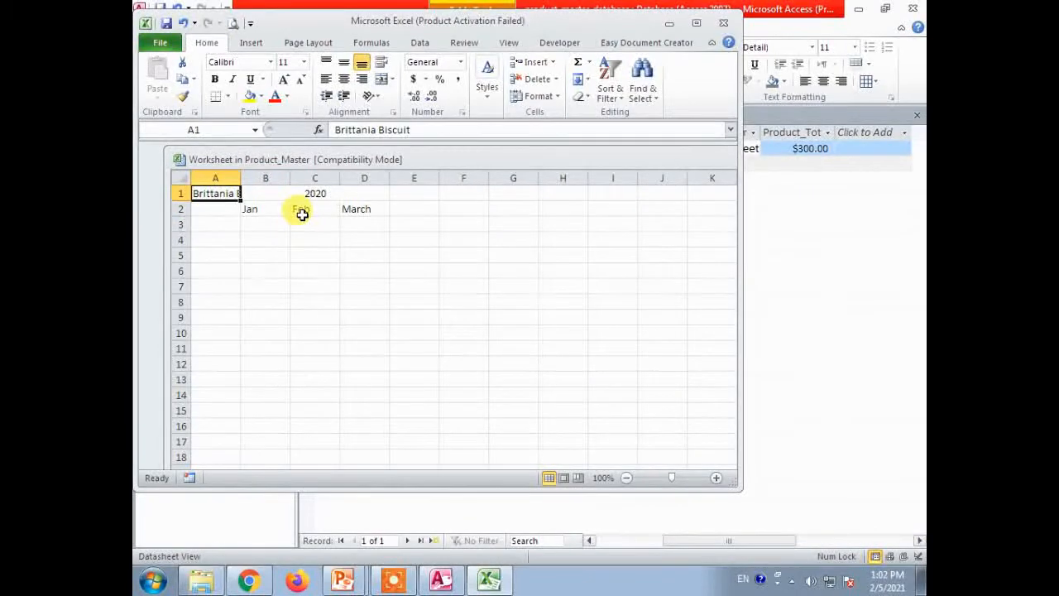
type("product")
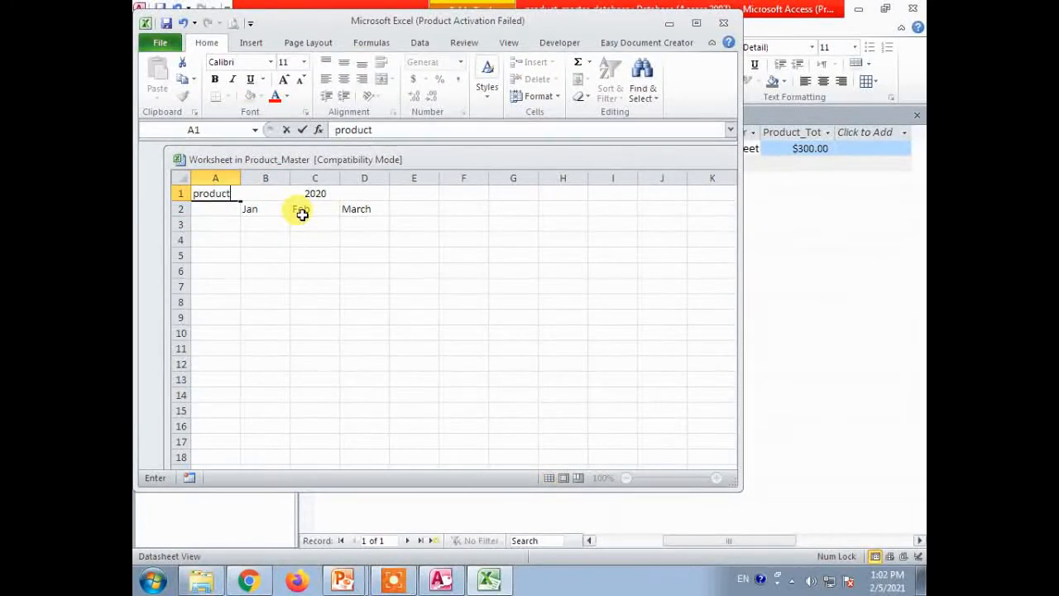
key("Return")
Enter Biscuit in cell A3 with 50, 60 and 70 in B3:D3, and close the embedded worksheet.
key("Return")
type("B")
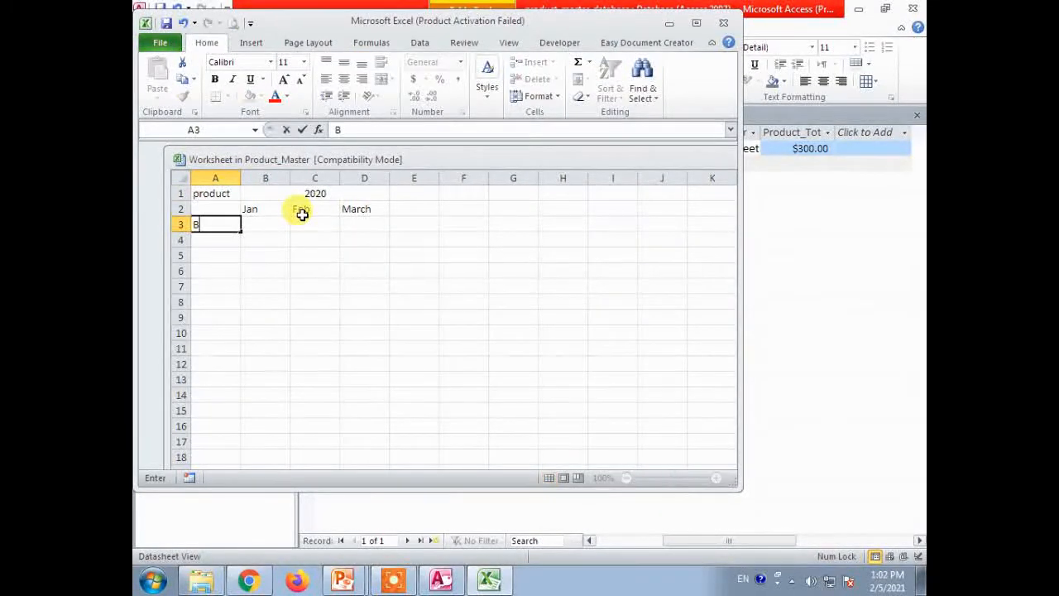
type("iscui50")
key("Tab")
type("+")
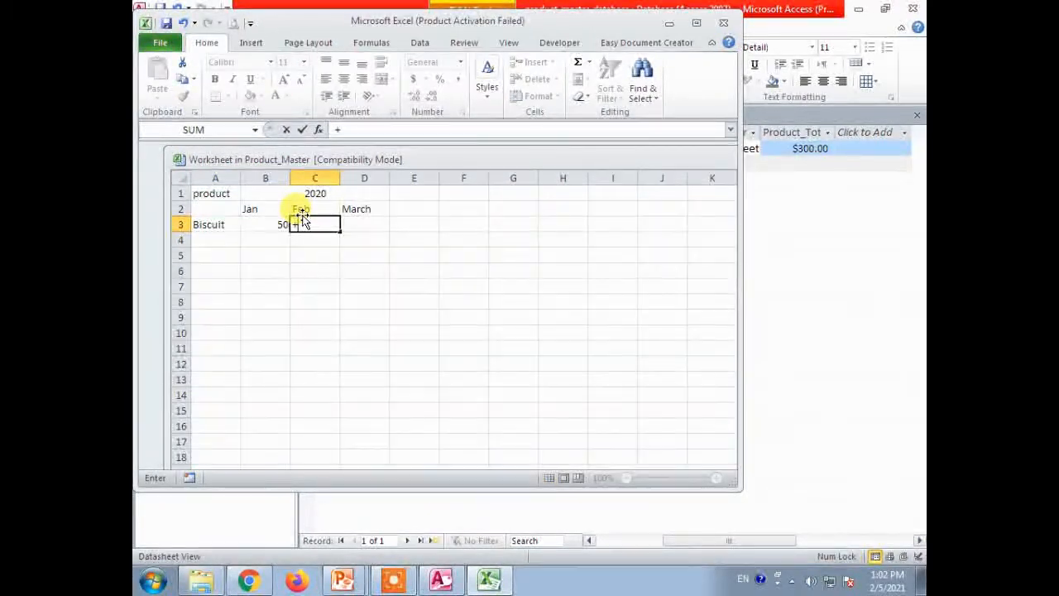
type("70")
key("Tab")
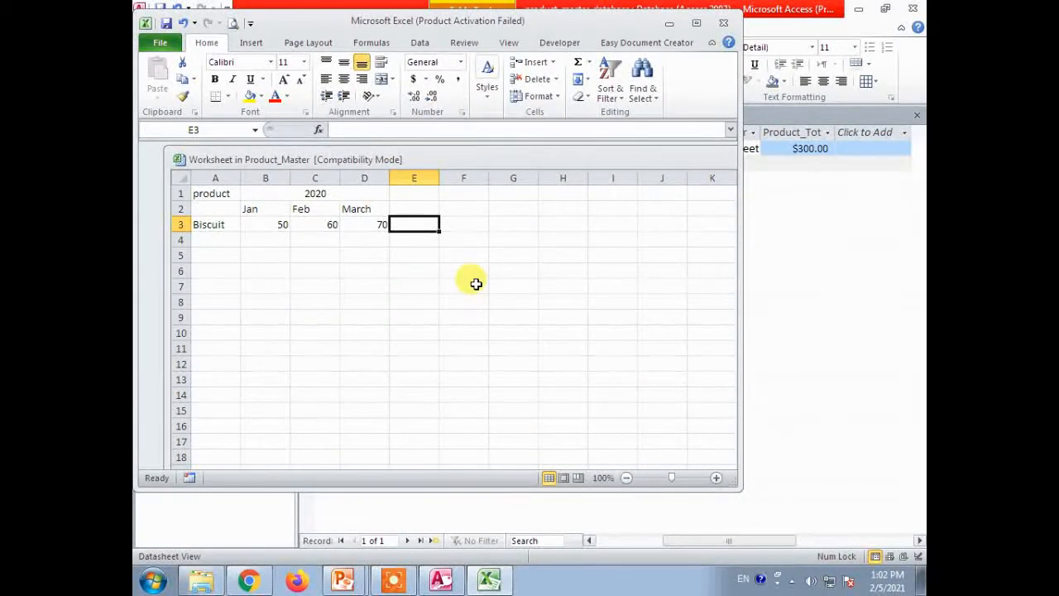
left_click(725, 25)
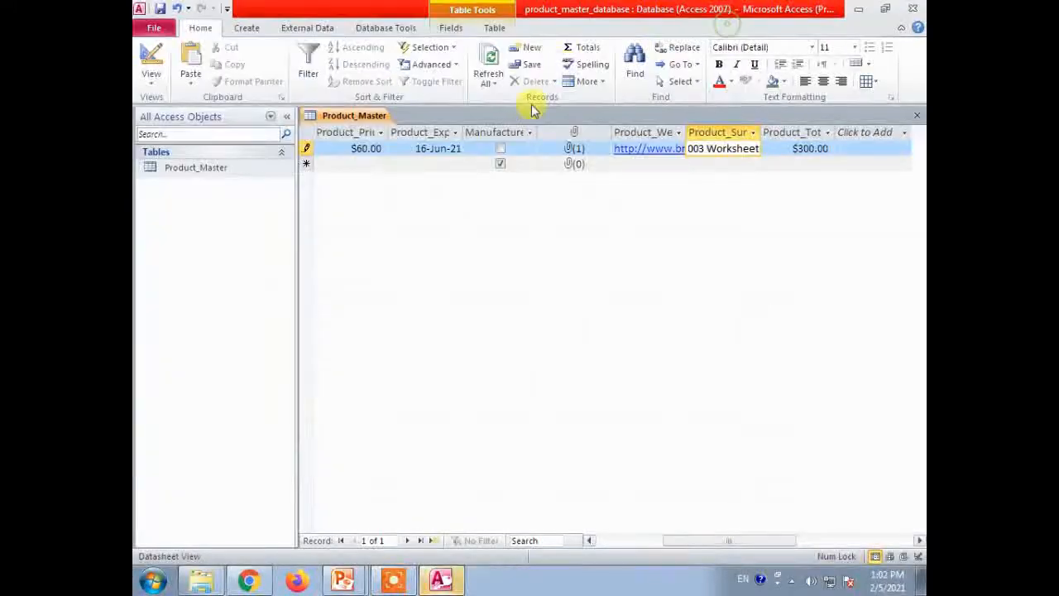
Reopen the Biscuit record's Product_Summary worksheet to check its contents, close it, and examine the record's calculated total field.
double_click(730, 149)
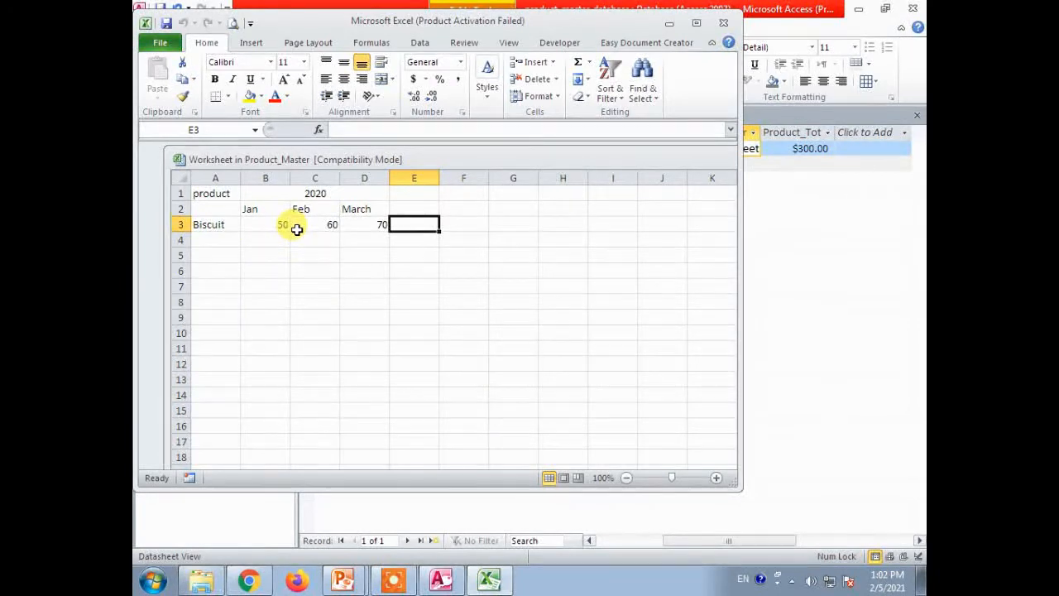
left_click(719, 27)
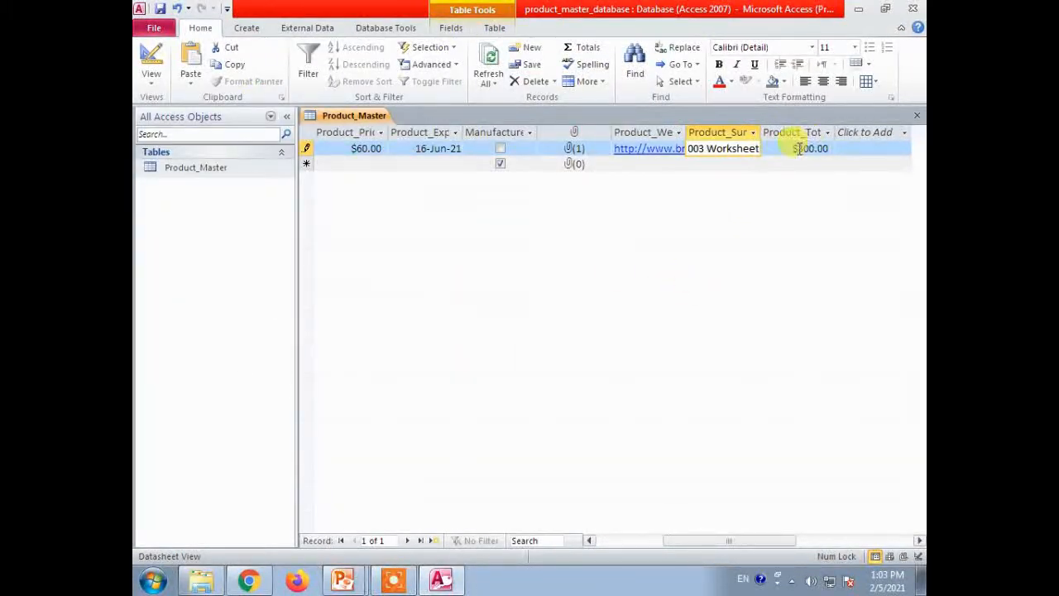
left_click(798, 150)
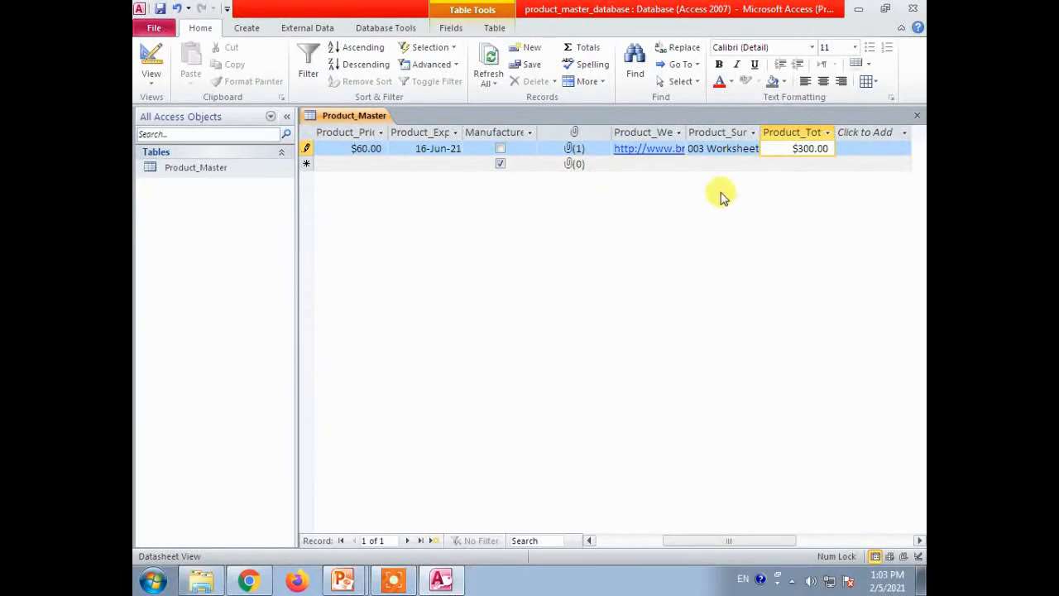
left_click(797, 148)
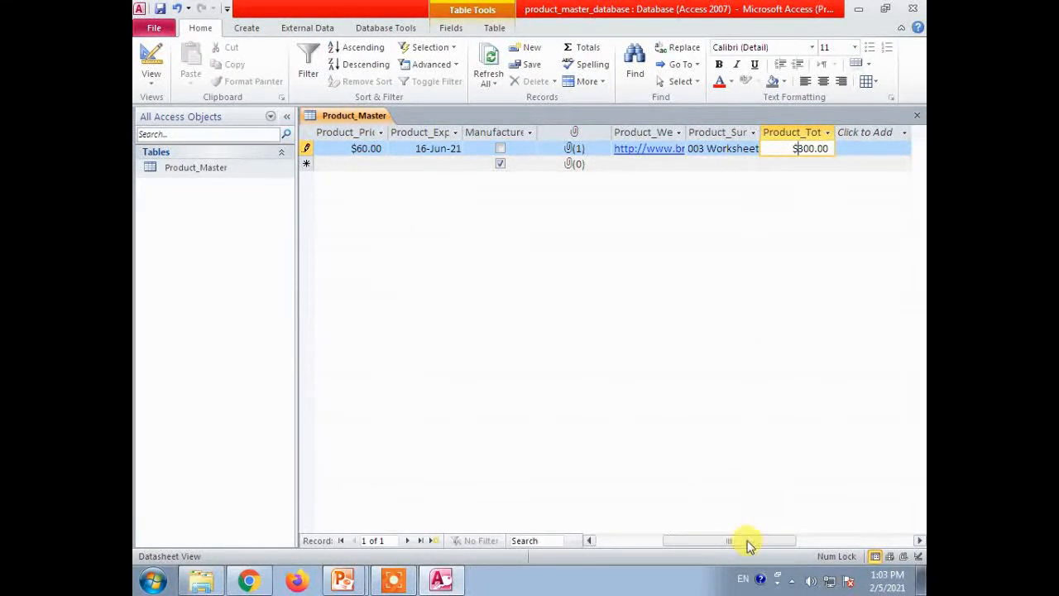
left_click_drag(737, 546, 744, 479)
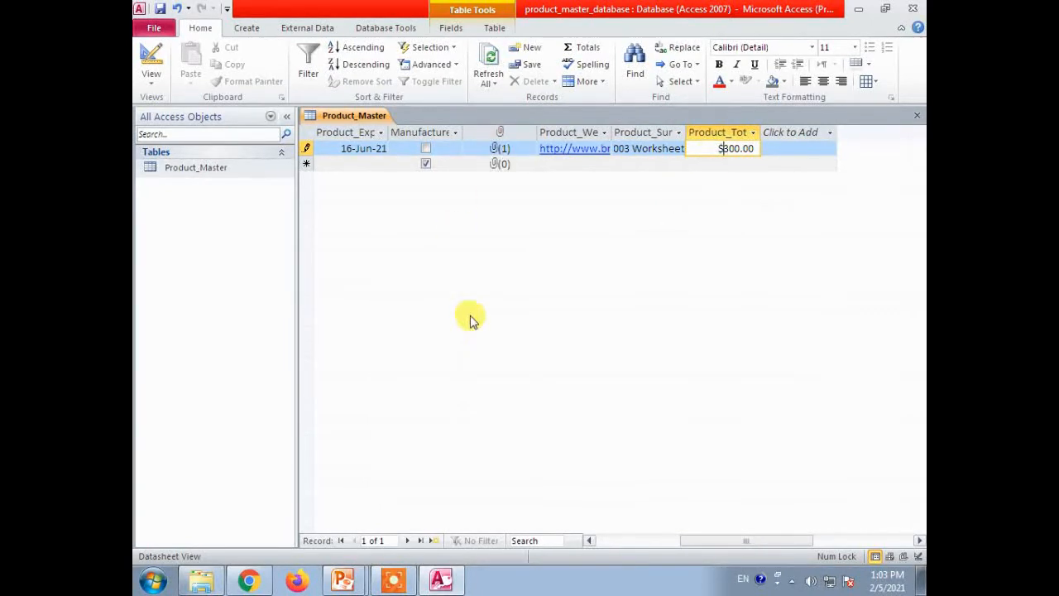
Commit the Biscuit record by moving on to a new record, and save and close the Product_Master table.
key("Tab")
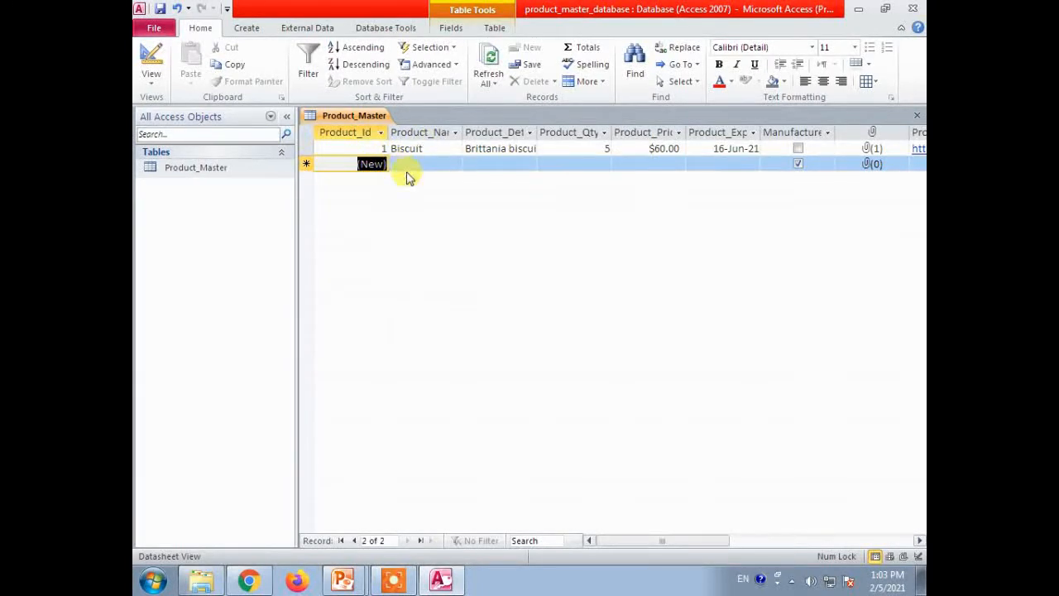
key("Tab")
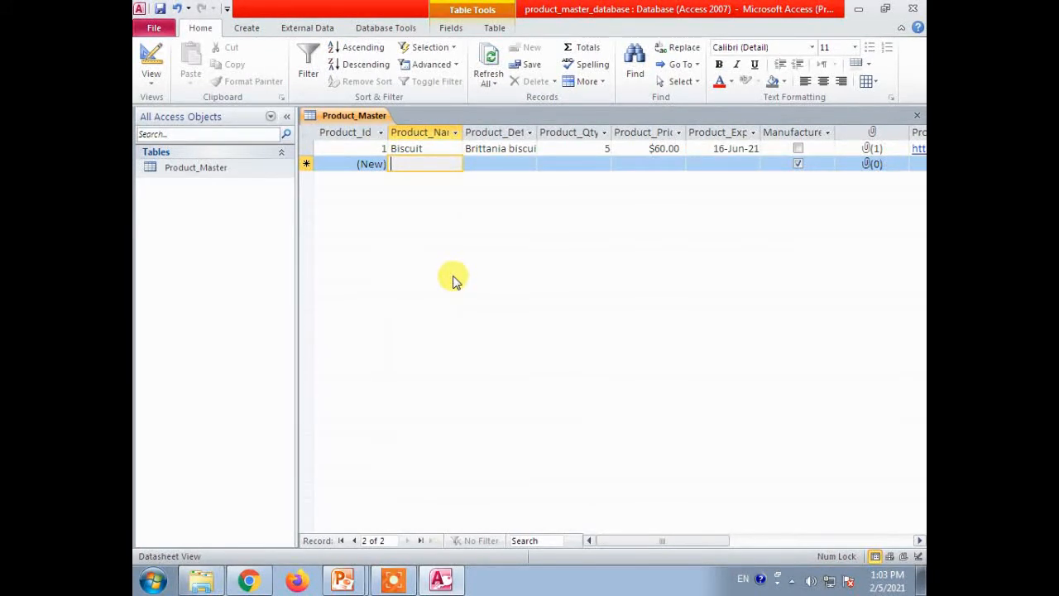
right_click(367, 120)
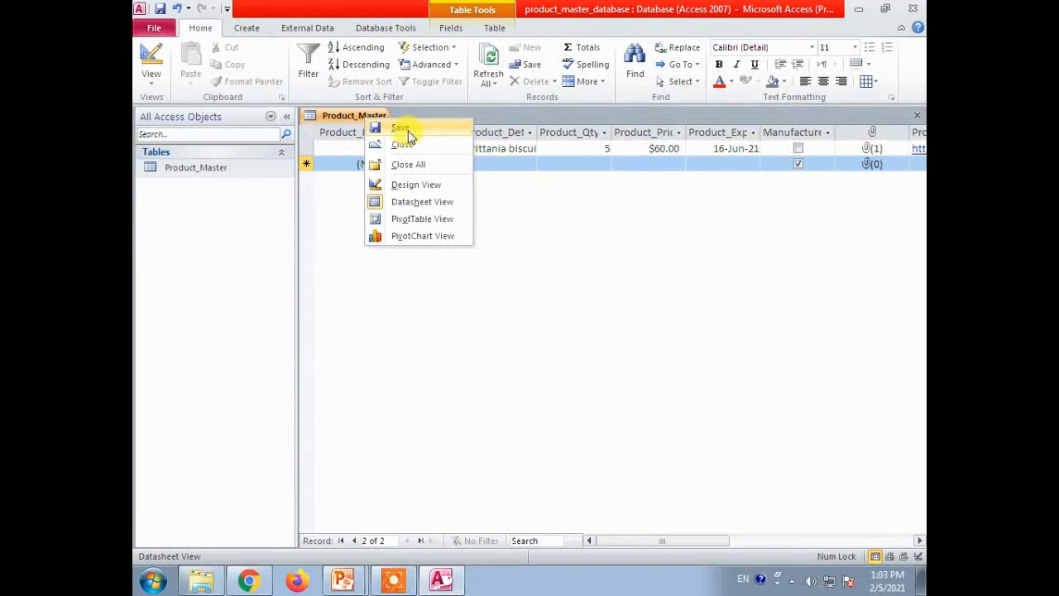
left_click(409, 134)
right_click(356, 116)
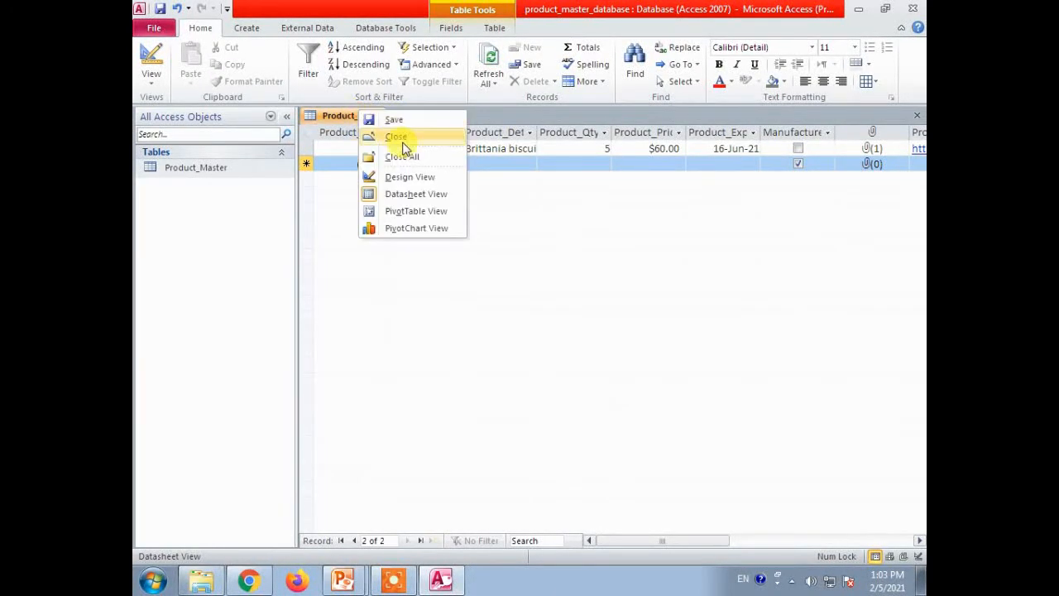
left_click(401, 140)
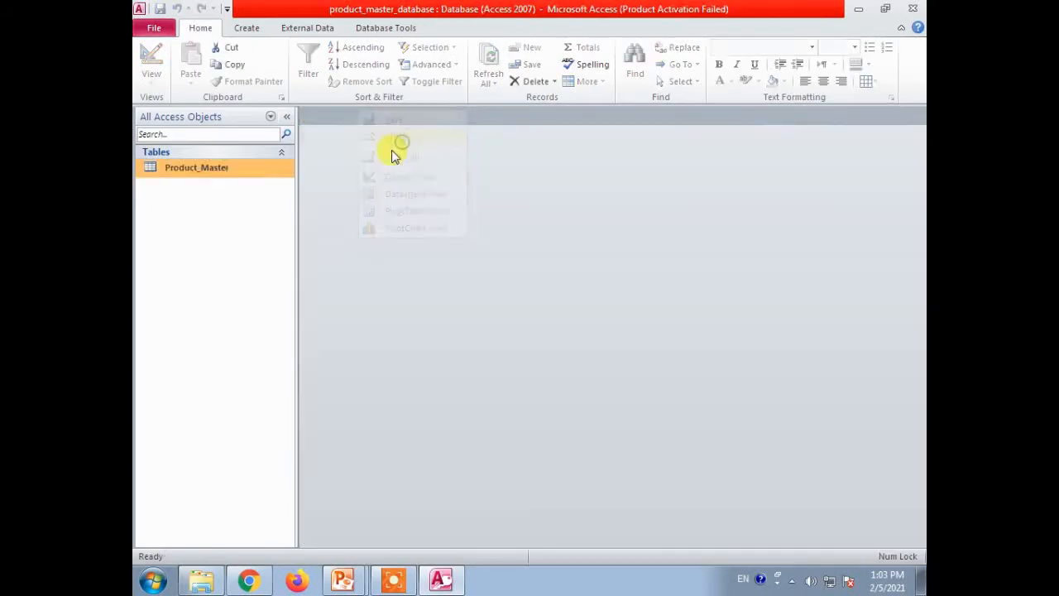
Reopen the Product_Master table and review the stored Biscuit record.
double_click(182, 167)
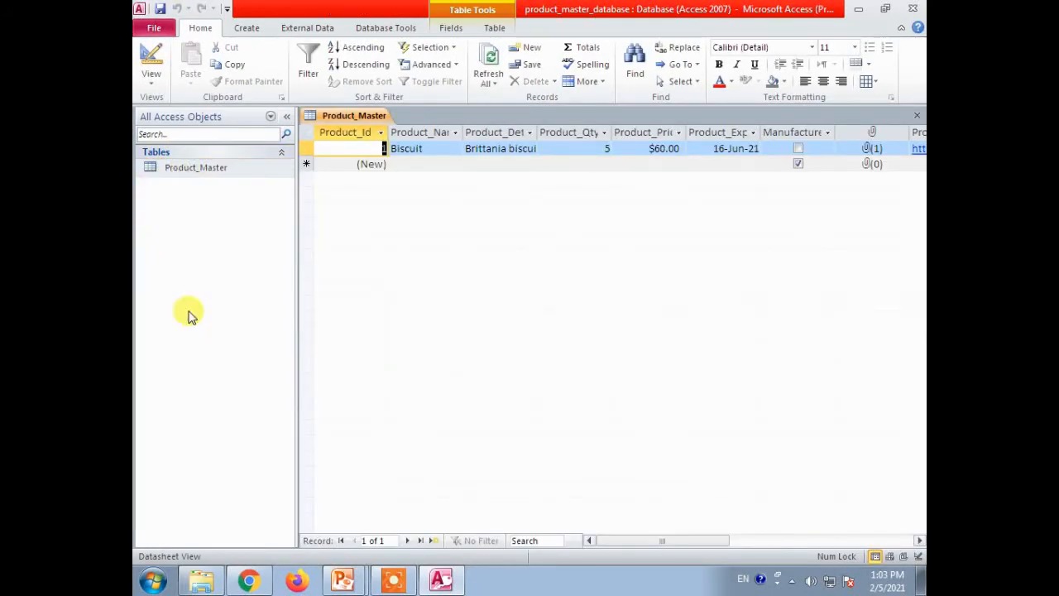
mouse_move(684, 546)
left_mouse_down()
mouse_move(802, 546)
mouse_move(675, 550)
left_mouse_up()
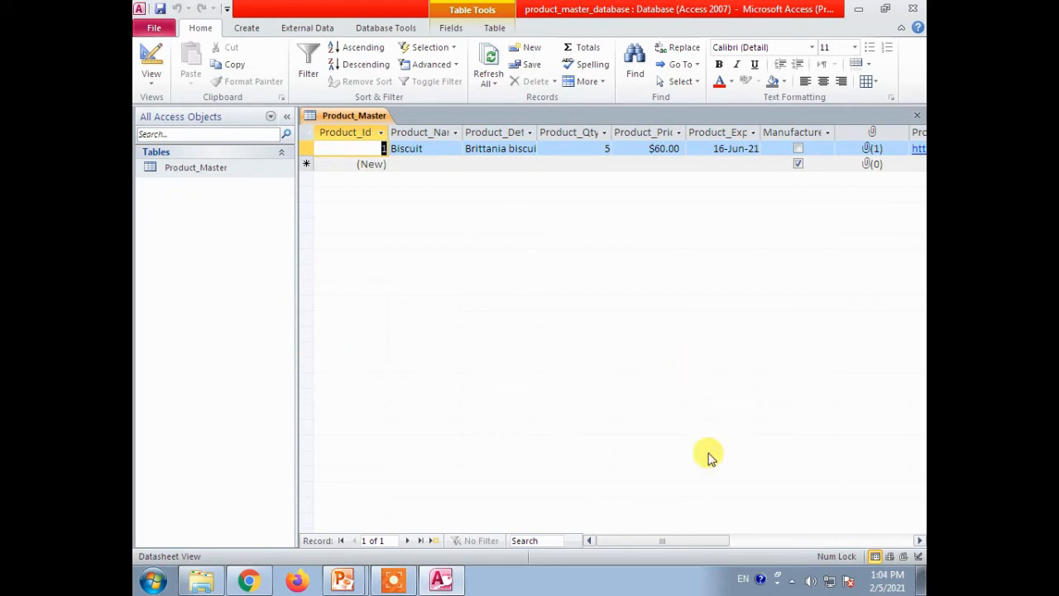
left_click_drag(673, 540, 642, 542)
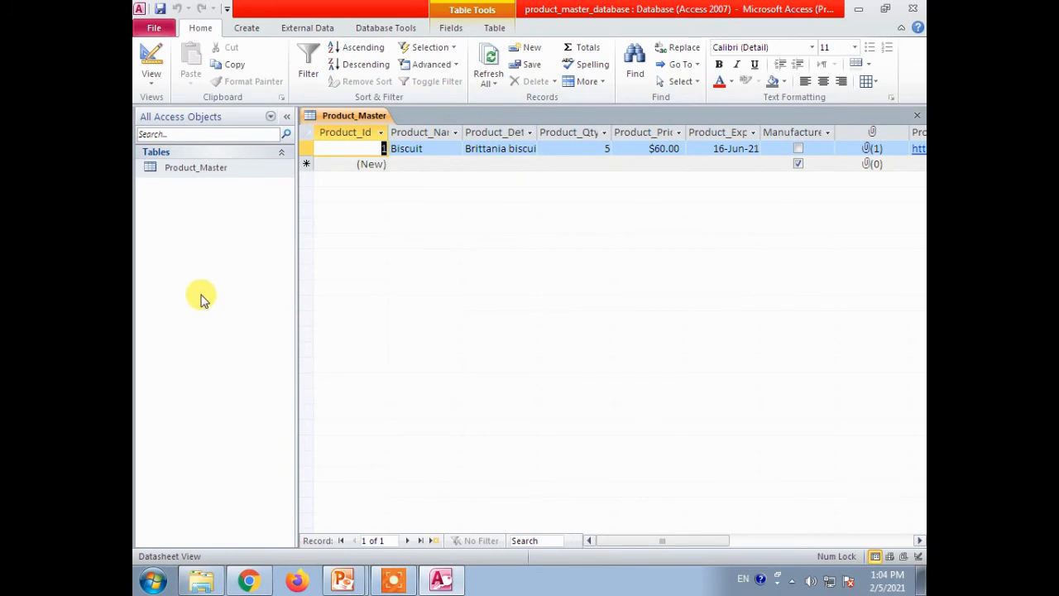